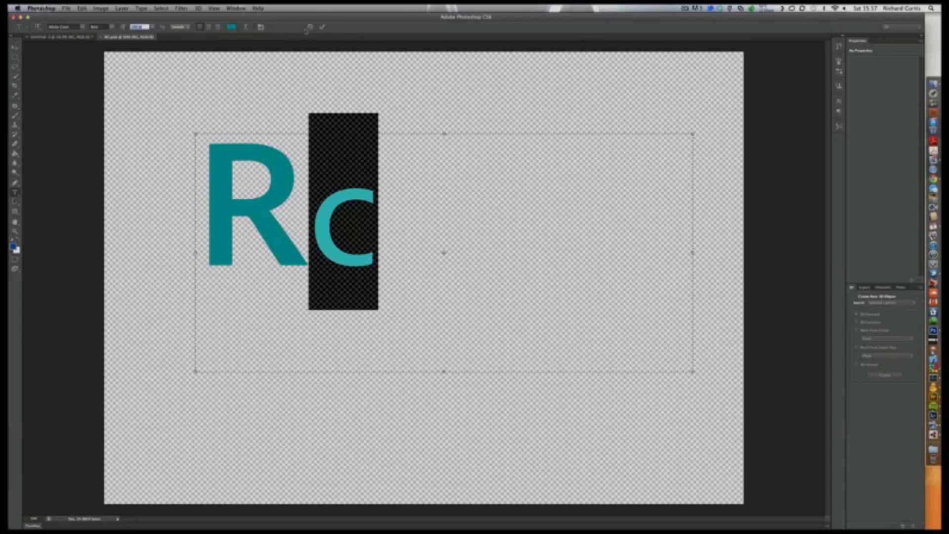
Commit the "Rc" text edit and close its source document, saving the changes to the 3D text
{"action": "left_click", "coordinate": [322, 27]}
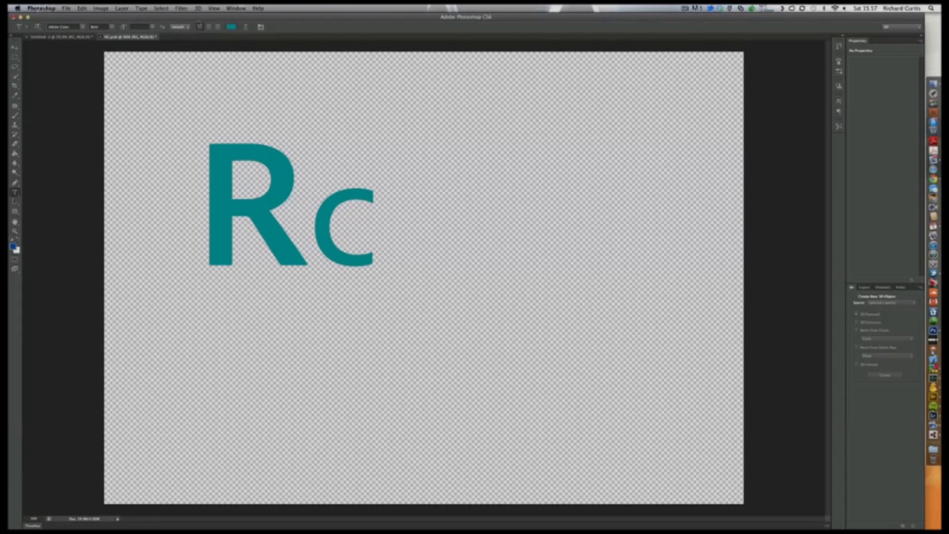
{"action": "key", "text": "super+w"}
{"action": "left_click", "coordinate": [526, 171]}
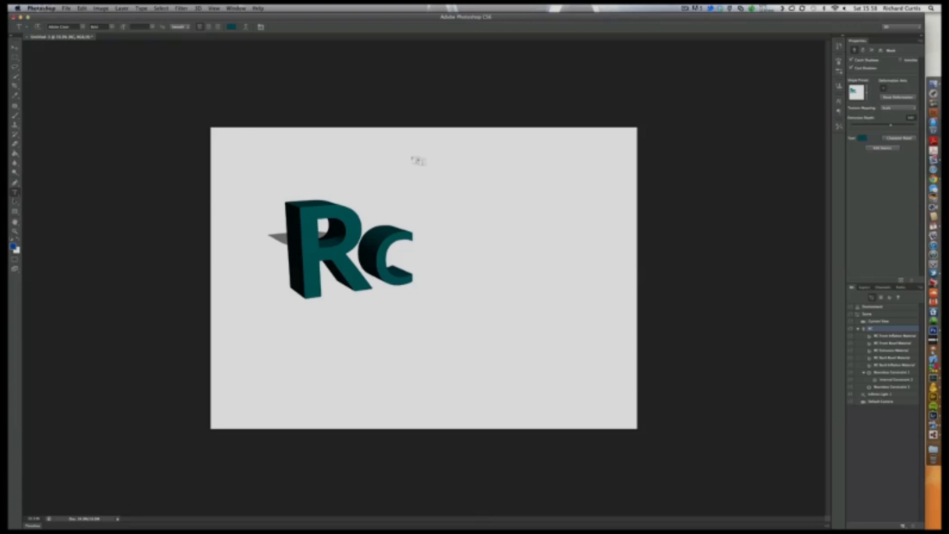
Draw a solid blue square shape over the 3D text on its own layer, spanning almost the full canvas height
{"action": "left_click", "coordinate": [865, 288]}
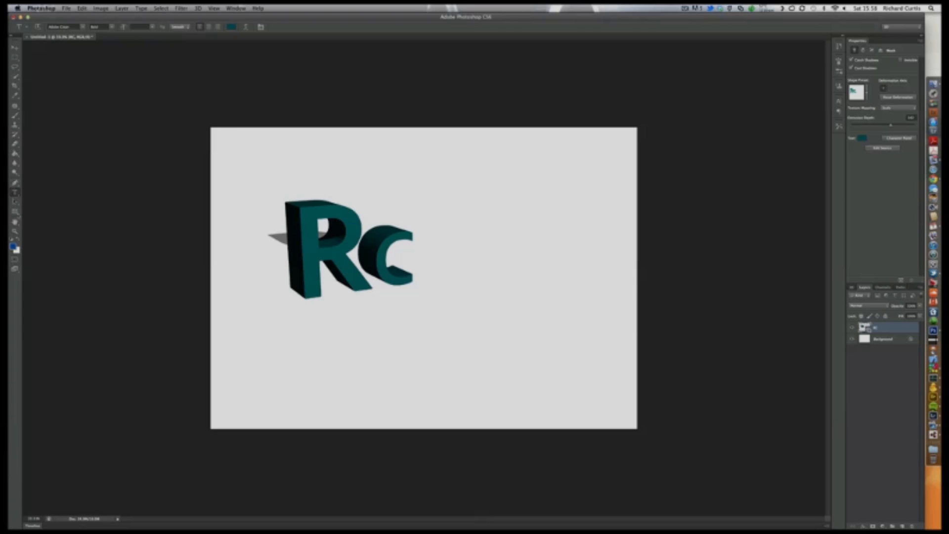
{"action": "left_click", "coordinate": [15, 211]}
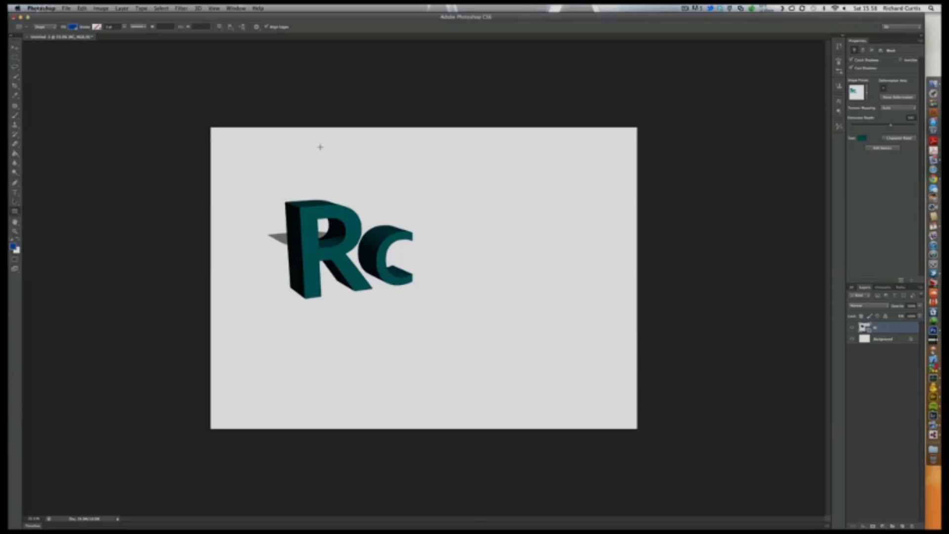
{"action": "left_click_drag", "start_coordinate": [268, 133], "coordinate": [633, 426]}
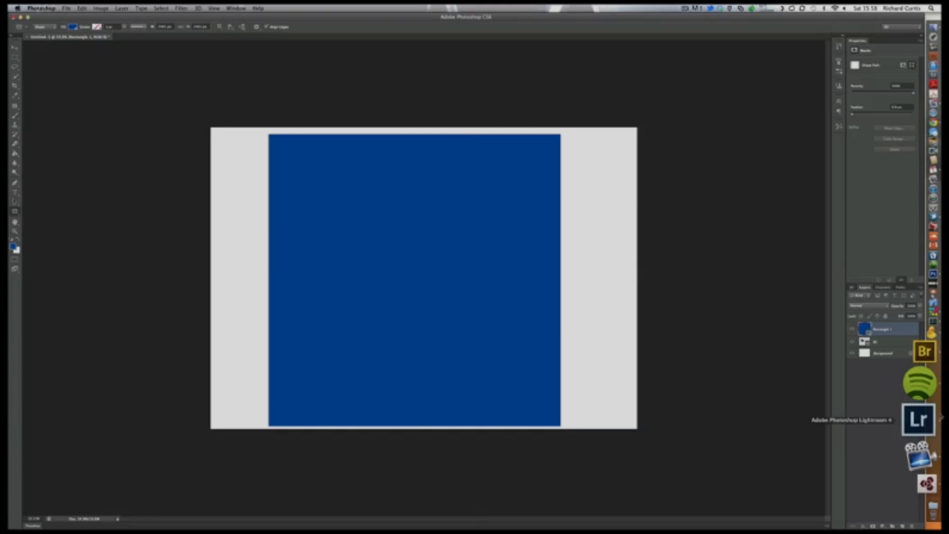
Switch to Lightroom and open the forest photo _MG_3264-Edit.psd for editing in Photoshop
{"action": "left_click", "coordinate": [918, 429]}
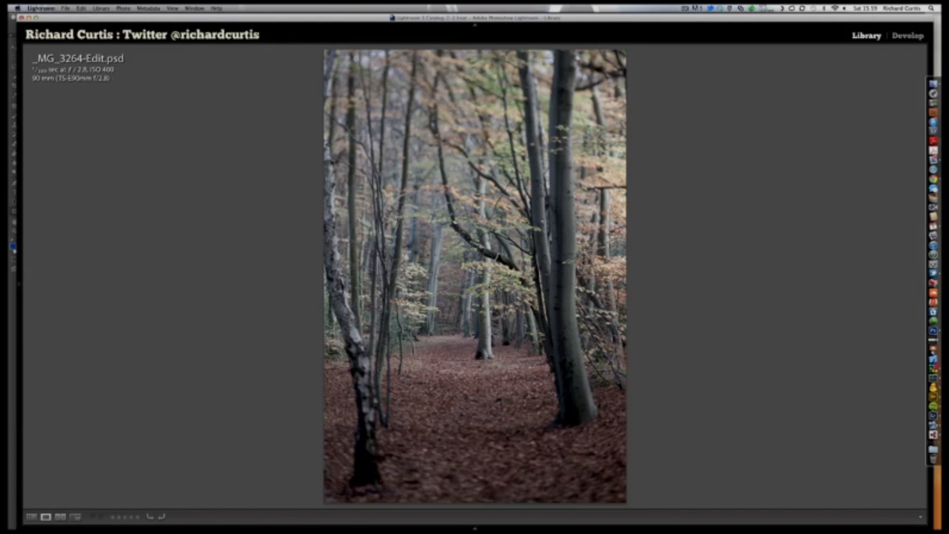
{"action": "right_click", "coordinate": [447, 282]}
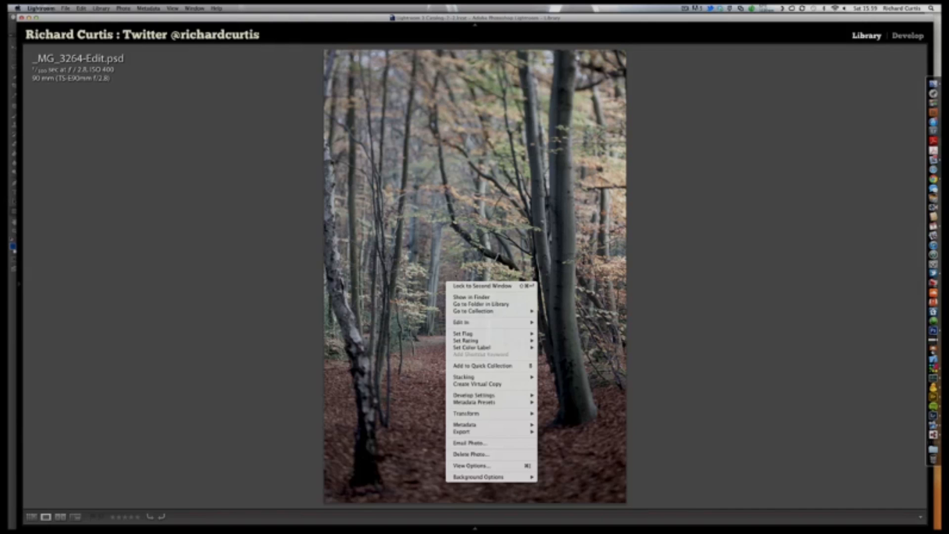
{"action": "mouse_move", "coordinate": [492, 322]}
{"action": "left_click", "coordinate": [572, 322]}
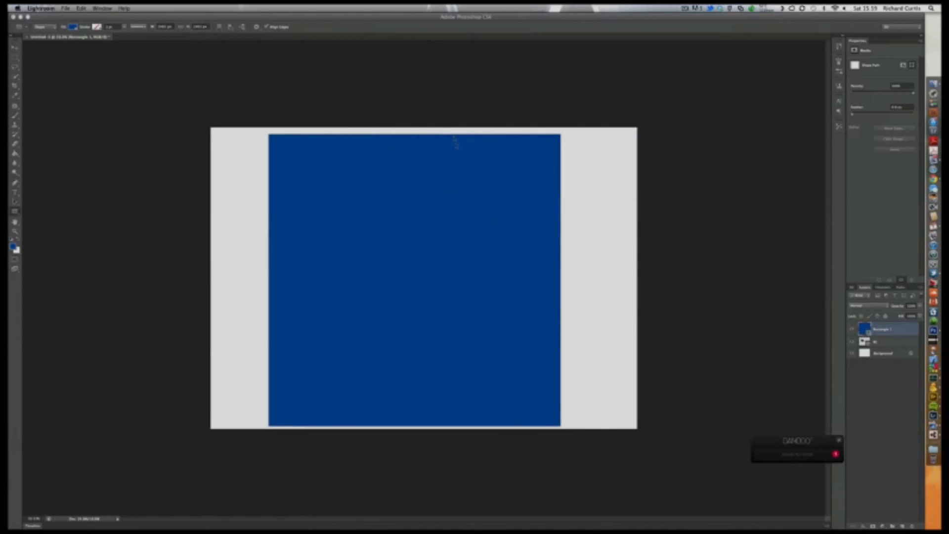
{"action": "left_click", "coordinate": [517, 214]}
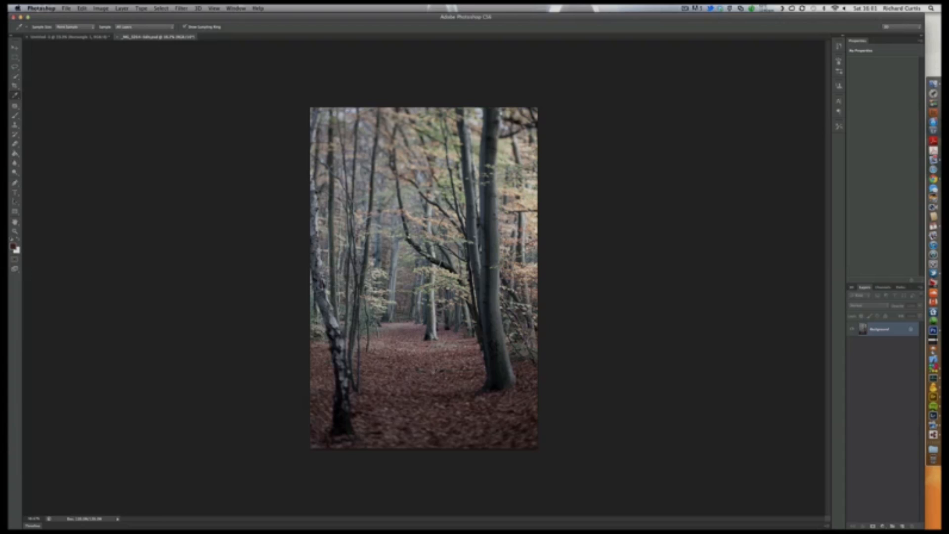
Sample a dark brown from the photo's leaf-covered ground and apply it as the square's fill colour, 2d2422
{"action": "left_click_drag", "start_coordinate": [424, 392], "coordinate": [426, 407]}
{"action": "left_click", "coordinate": [60, 38]}
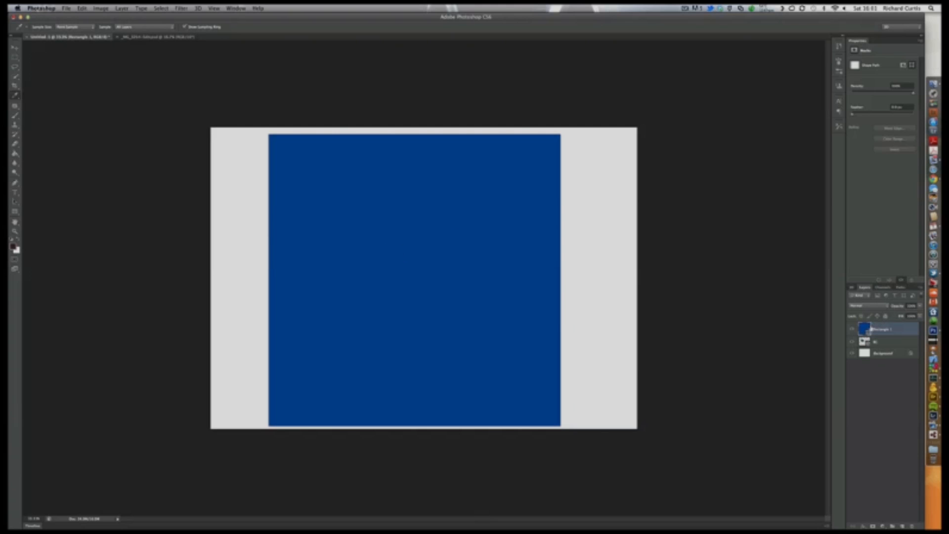
{"action": "double_click", "coordinate": [865, 328]}
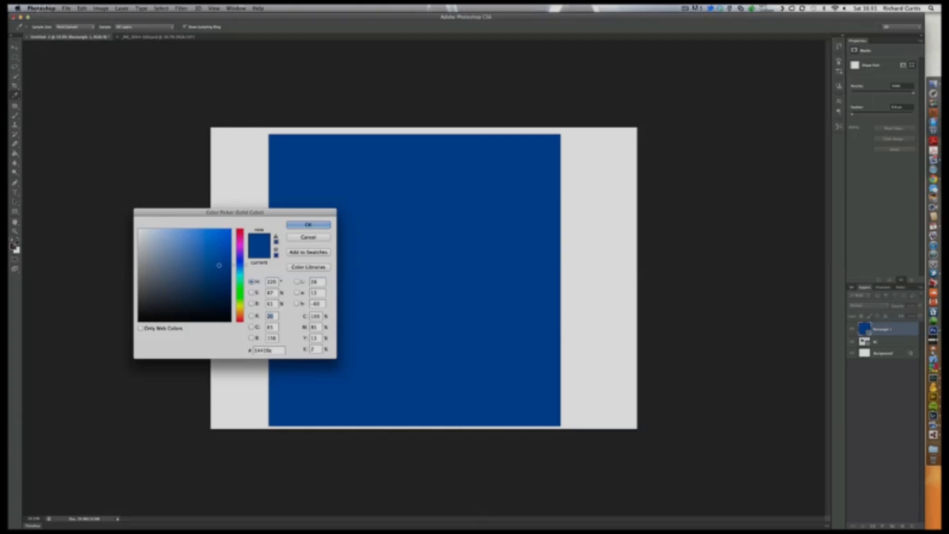
{"action": "left_click", "coordinate": [13, 246]}
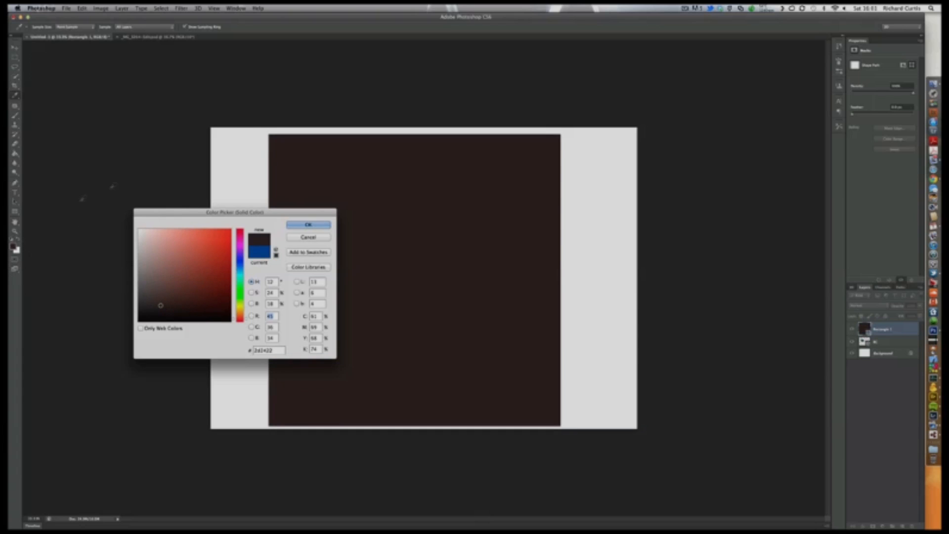
{"action": "left_click", "coordinate": [314, 230]}
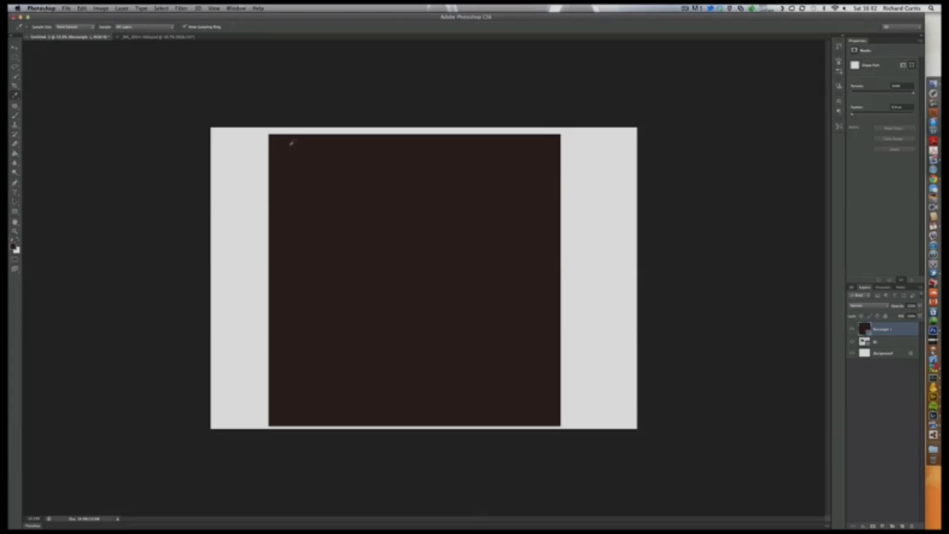
Add several new horizontal guides at position 0 cm in the document with the square
{"action": "left_click", "coordinate": [213, 8]}
{"action": "left_click", "coordinate": [232, 192]}
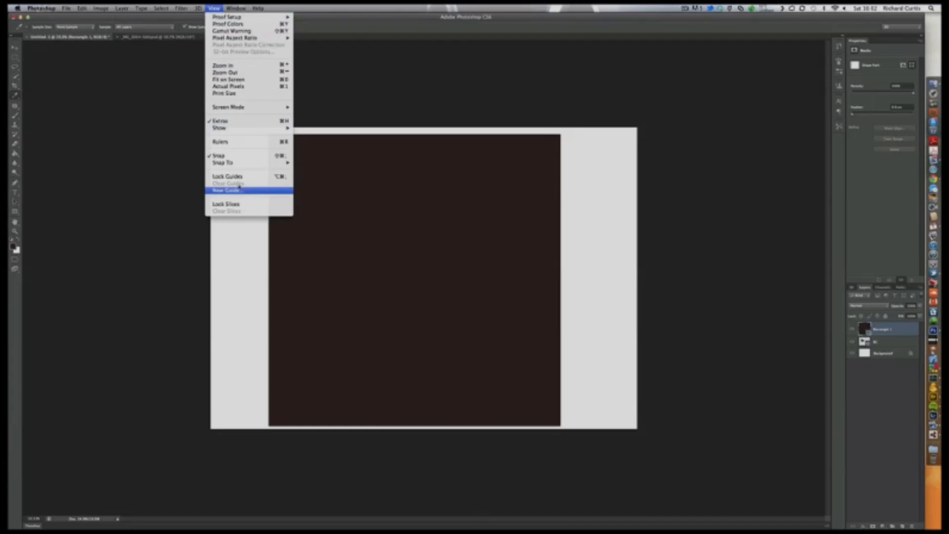
{"action": "left_click", "coordinate": [489, 250]}
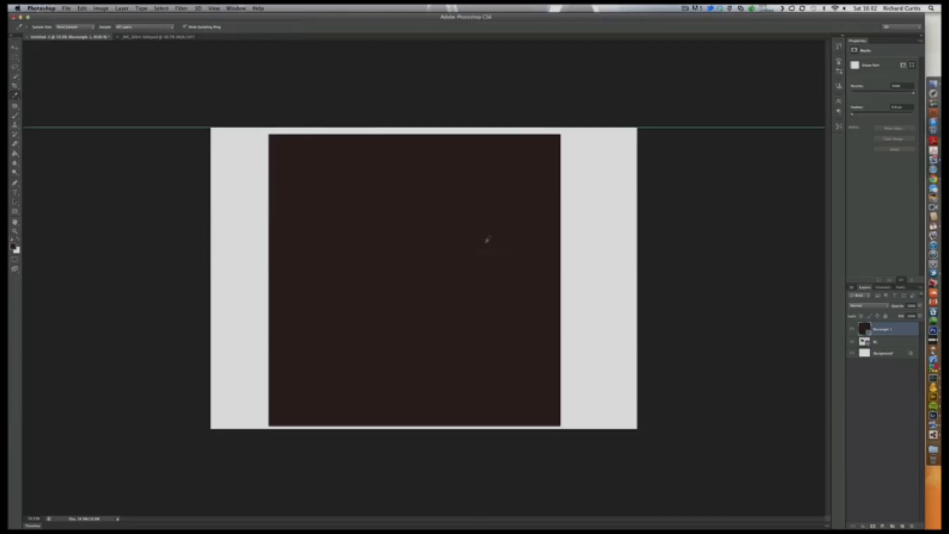
{"action": "left_click", "coordinate": [214, 8]}
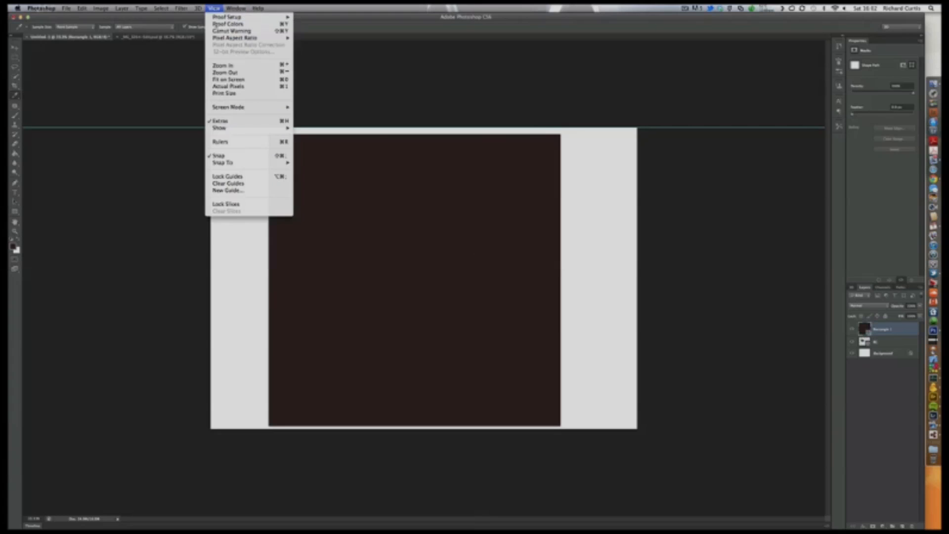
{"action": "left_click", "coordinate": [240, 196]}
{"action": "left_click", "coordinate": [214, 8]}
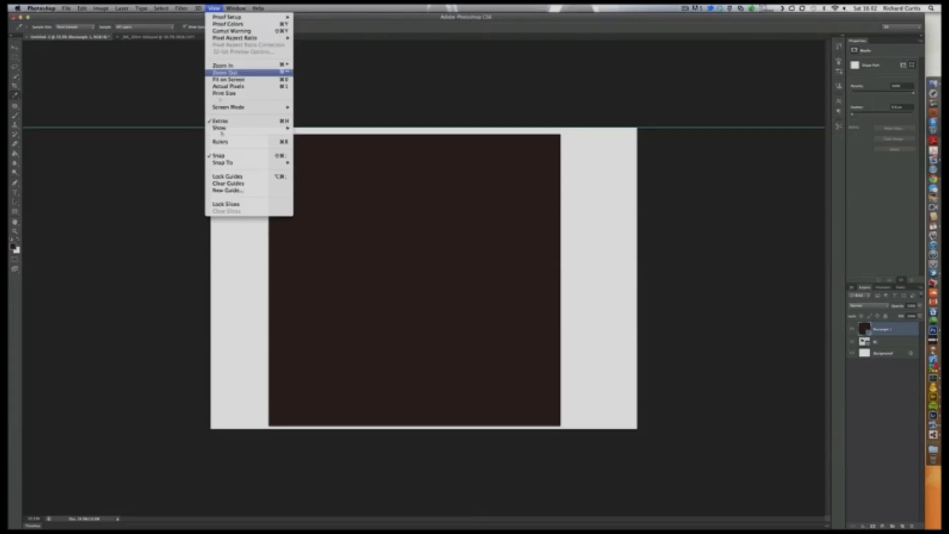
{"action": "left_click", "coordinate": [226, 190]}
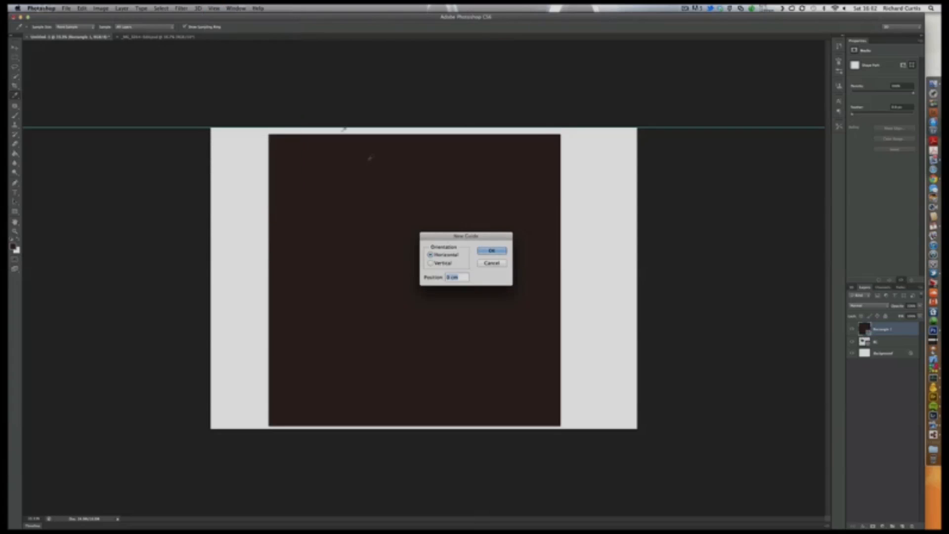
{"action": "left_click", "coordinate": [488, 252]}
{"action": "left_click", "coordinate": [203, 8]}
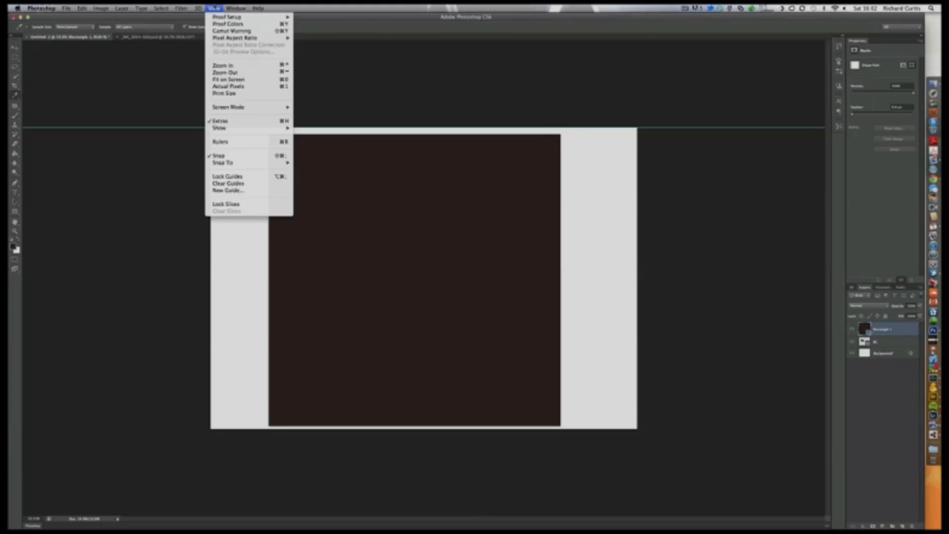
{"action": "left_click", "coordinate": [235, 192]}
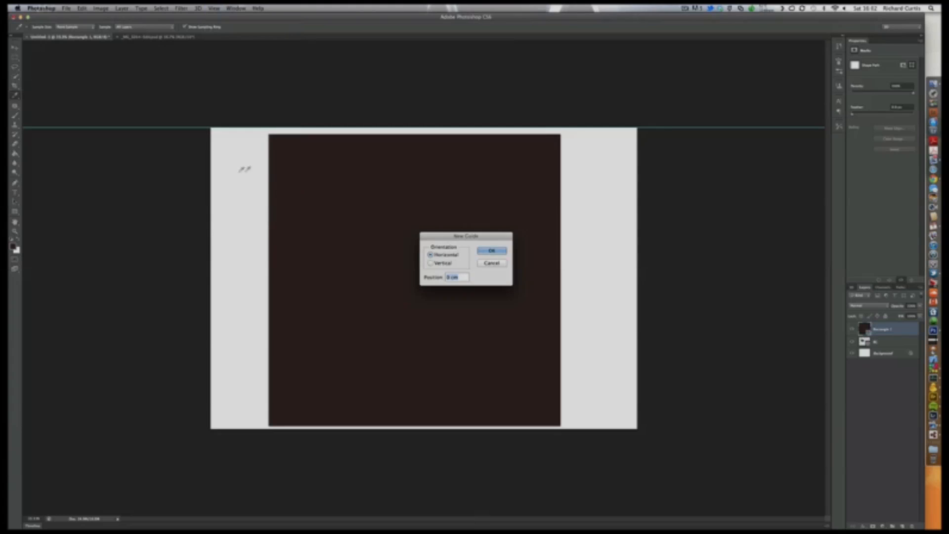
{"action": "left_click", "coordinate": [491, 250]}
Position guides along the square's edges and a narrow, even border width inside each edge
{"action": "key", "text": "v"}
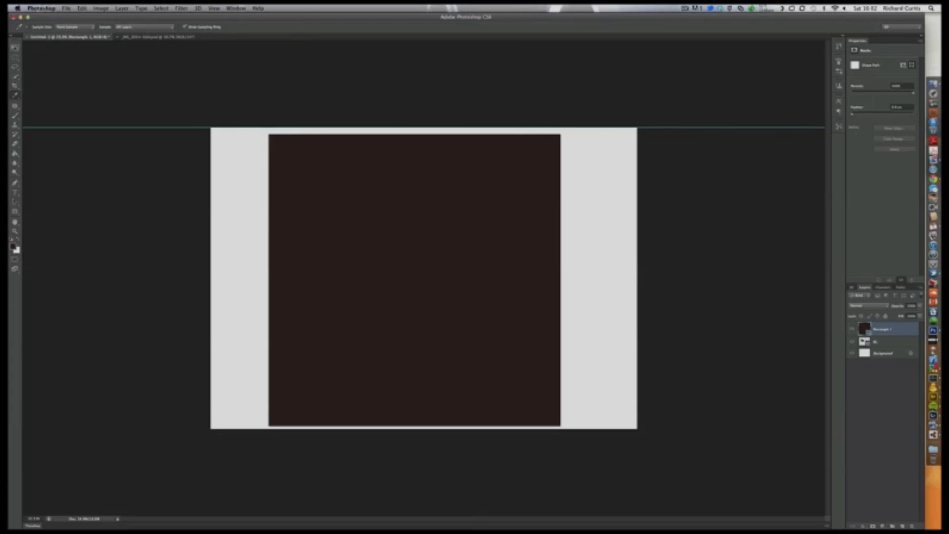
{"action": "left_click_drag", "start_coordinate": [201, 128], "coordinate": [204, 166]}
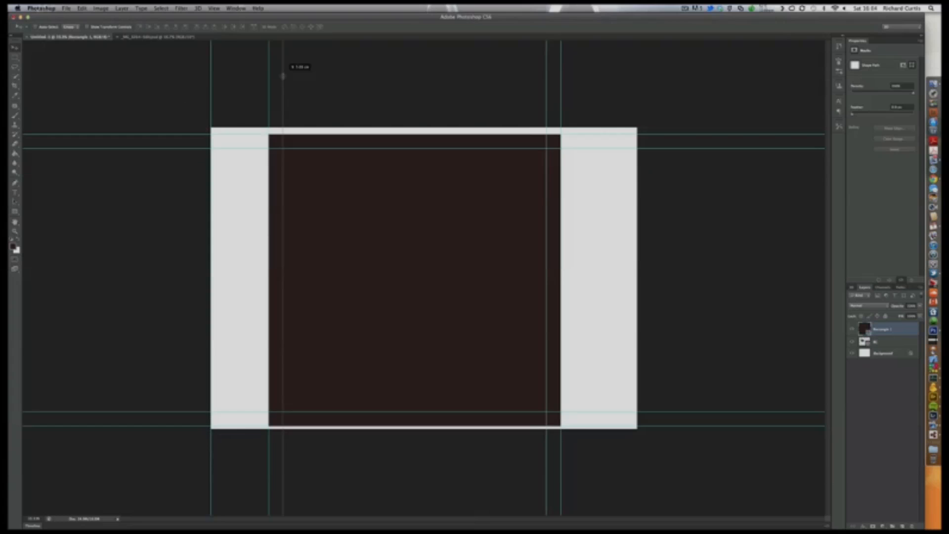
{"action": "left_click_drag", "start_coordinate": [283, 76], "coordinate": [284, 81]}
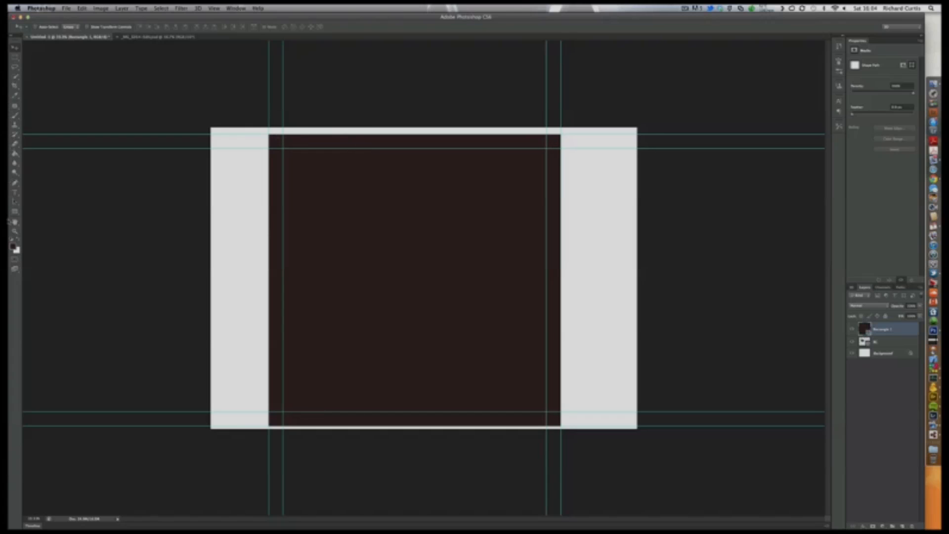
Cut a square opening in the brown shape with the Pen tool, placing corners at the four inner guide intersections to form a frame
{"action": "left_click", "coordinate": [15, 183]}
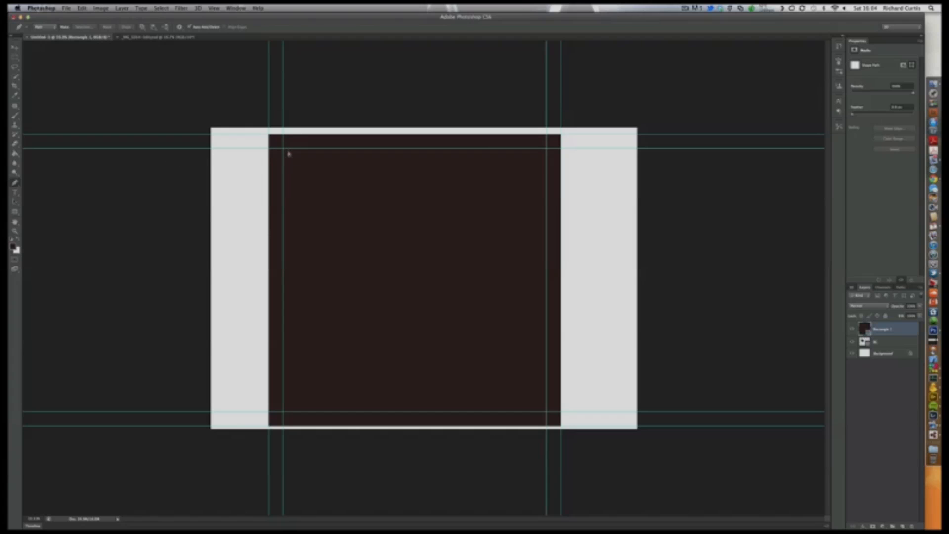
{"action": "key", "text": "super+plus"}
{"action": "left_click_drag", "start_coordinate": [249, 128], "coordinate": [279, 229]}
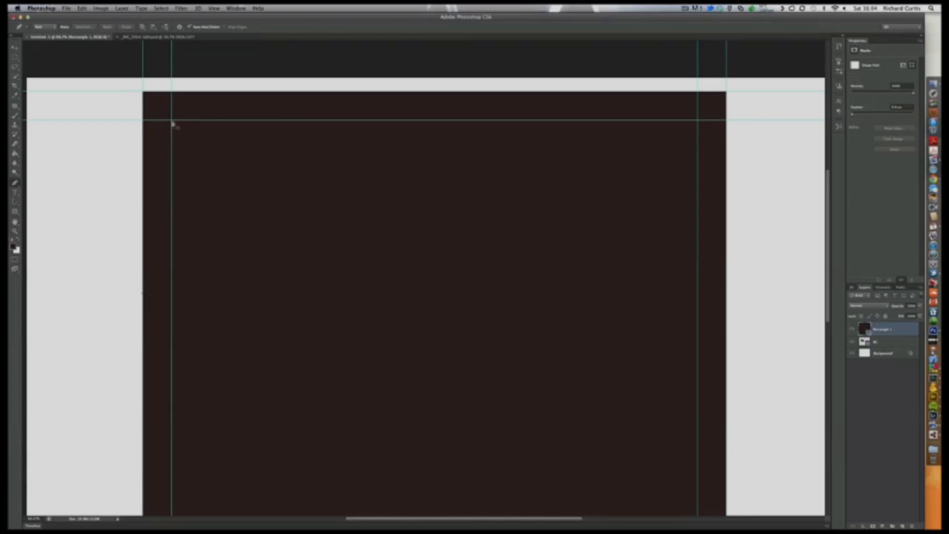
{"action": "left_click", "coordinate": [172, 121]}
{"action": "left_click", "coordinate": [698, 121]}
{"action": "left_click_drag", "start_coordinate": [548, 265], "coordinate": [511, 100]}
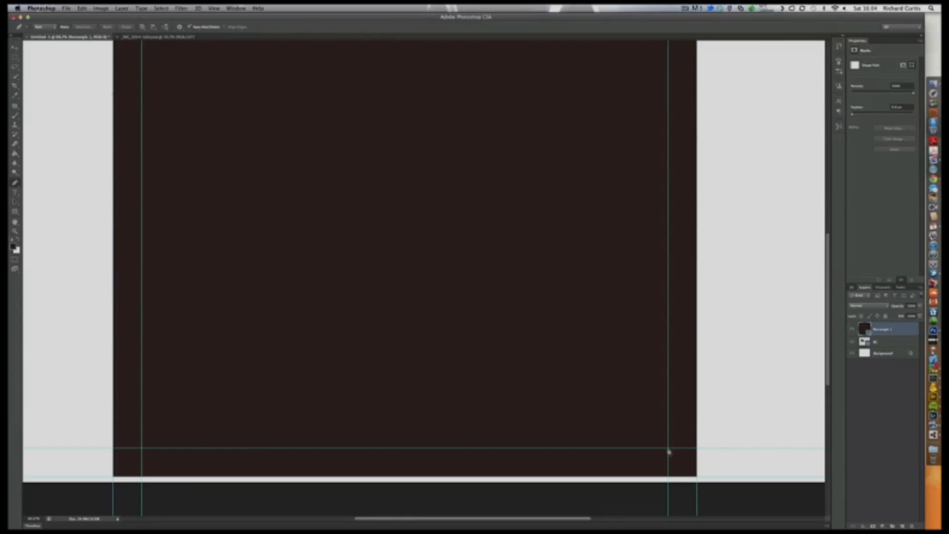
{"action": "left_click", "coordinate": [669, 449]}
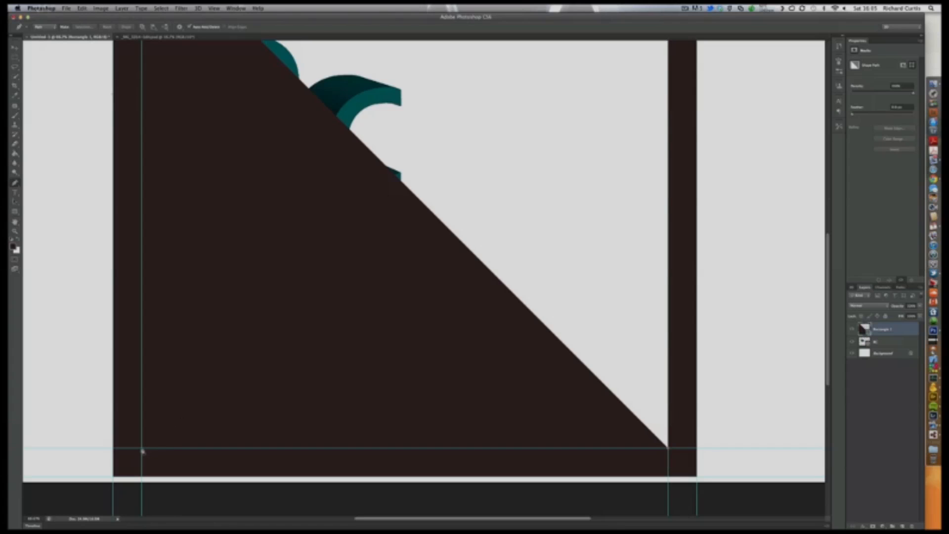
{"action": "left_click", "coordinate": [142, 448]}
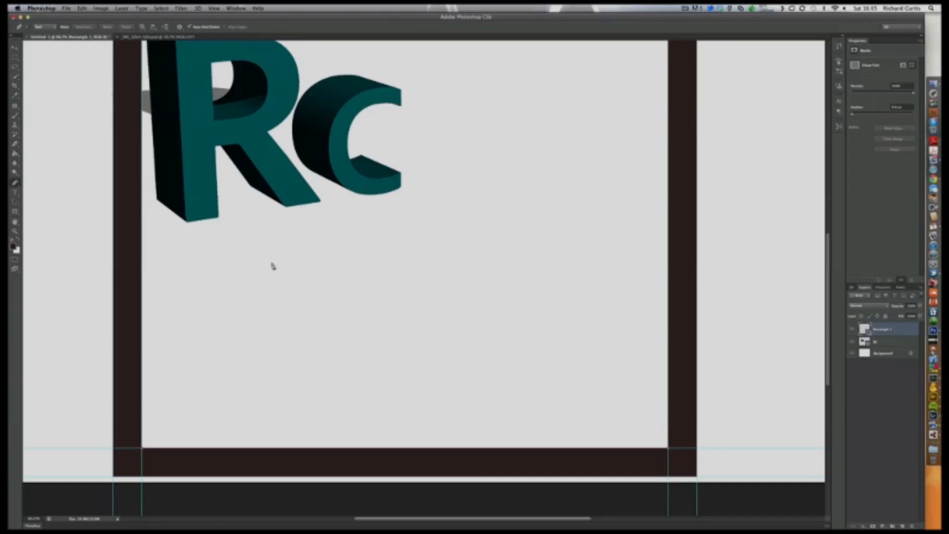
{"action": "key", "text": "super+minus"}
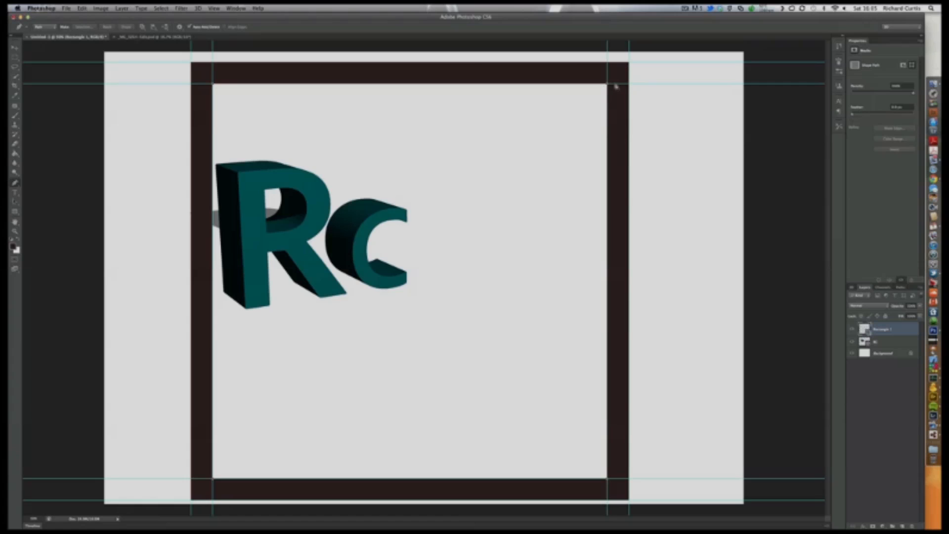
Try to create a new 3D extrusion from the frame's Rectangle 1 layer
{"action": "left_click", "coordinate": [15, 47]}
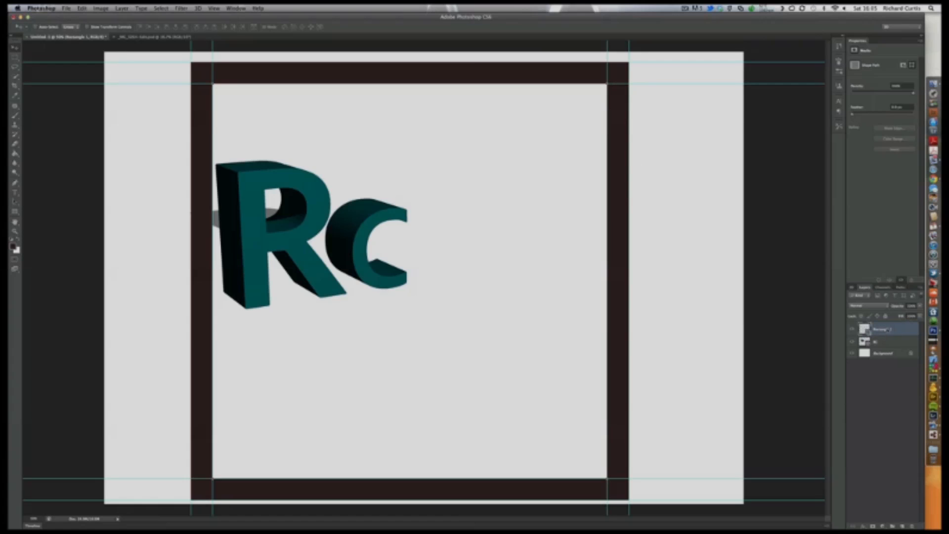
{"action": "right_click", "coordinate": [887, 331]}
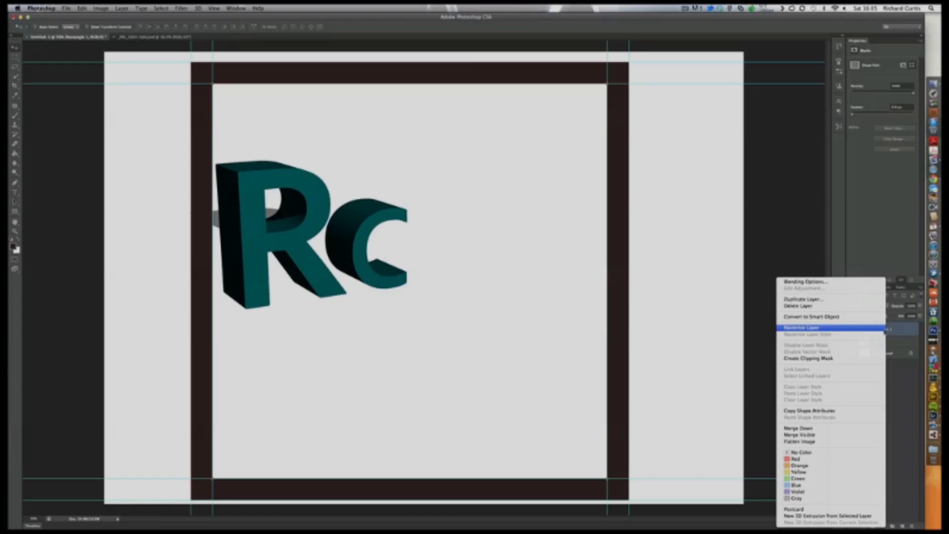
{"action": "left_click", "coordinate": [837, 516]}
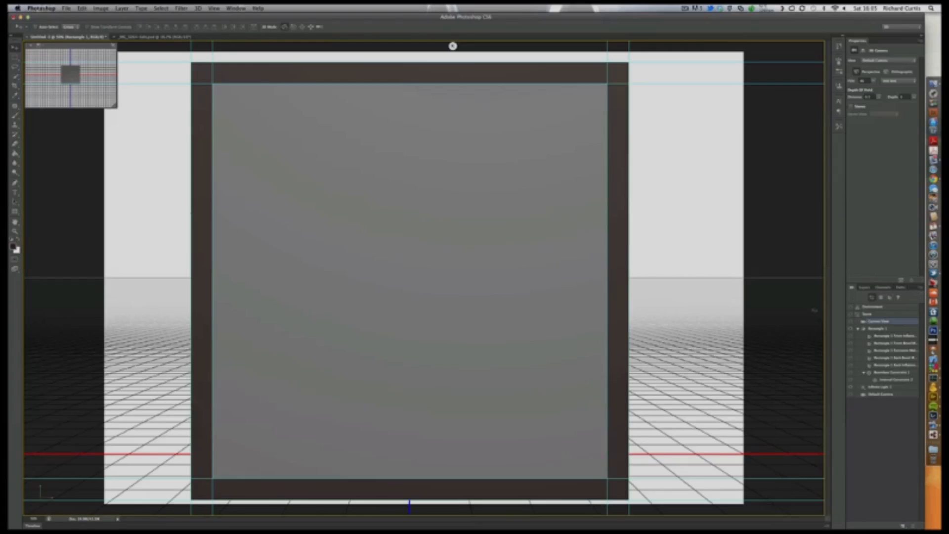
{"action": "key", "text": "super+z"}
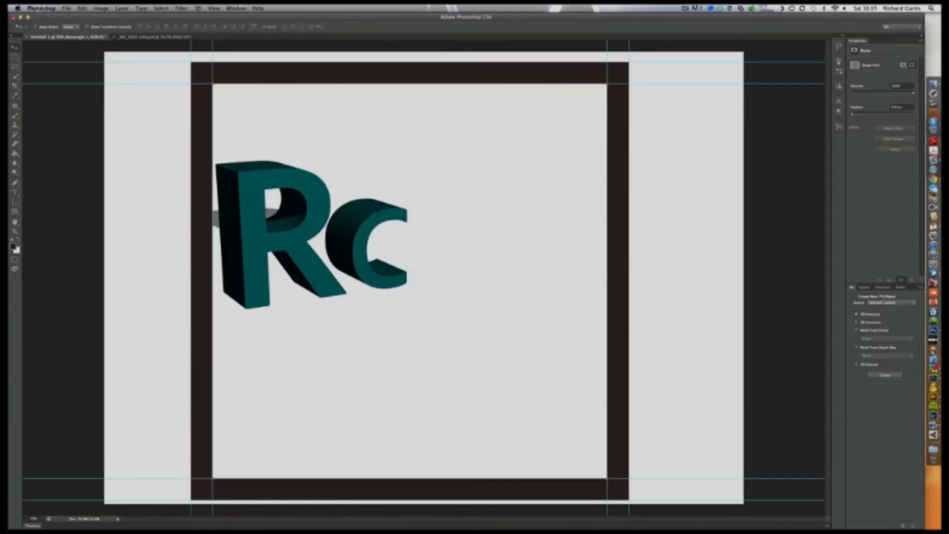
Create a new 3D extrusion from the frame's Rectangle 1 layer
{"action": "left_click", "coordinate": [865, 287]}
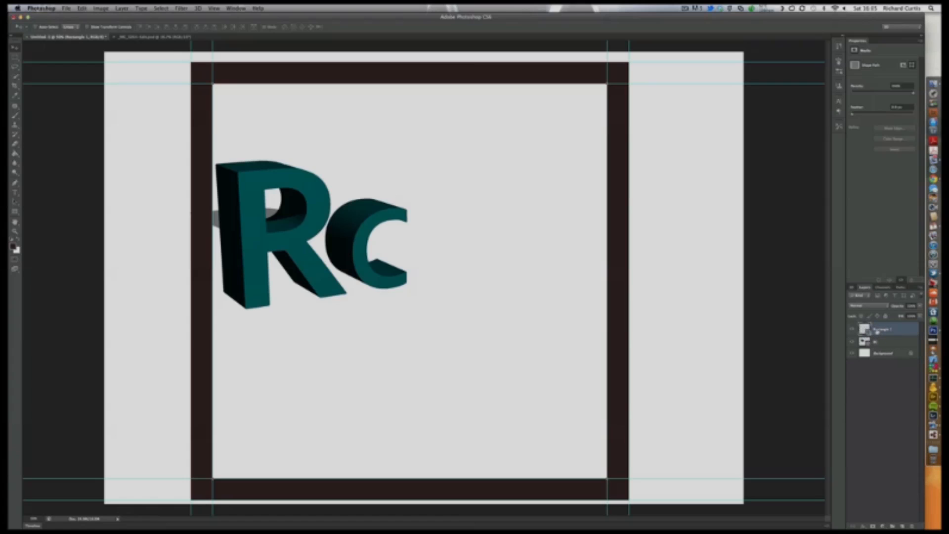
{"action": "right_click", "coordinate": [880, 330]}
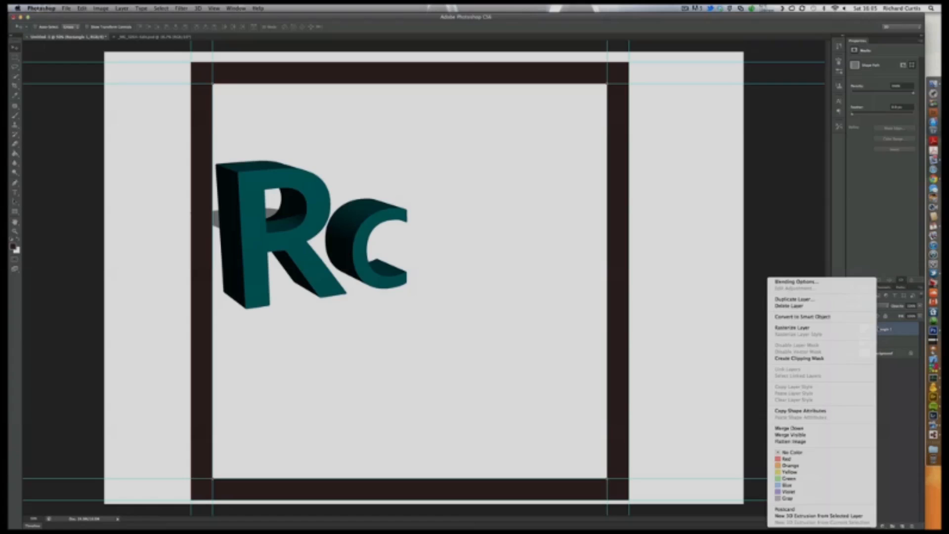
{"action": "left_click", "coordinate": [837, 517]}
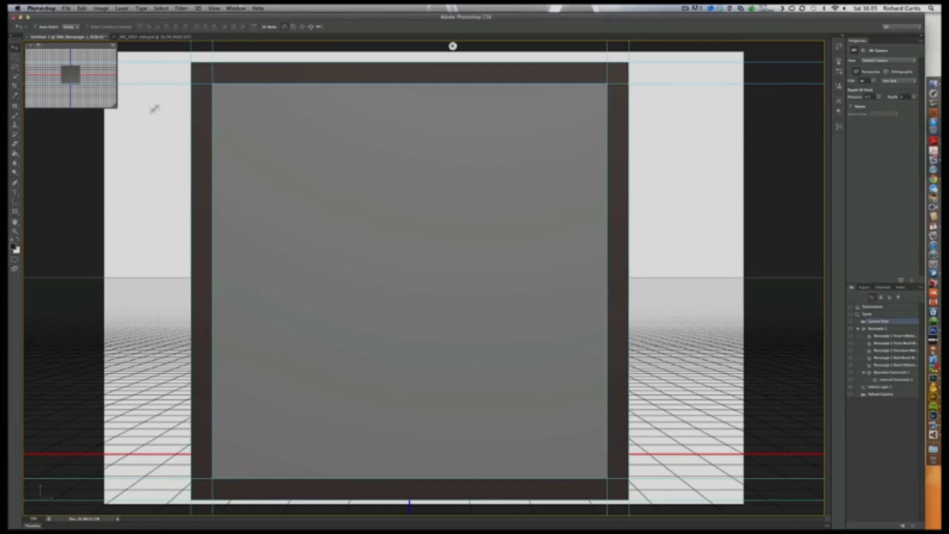
Reduce the extrusion depth of the Rectangle 1 mesh until the deep block becomes a thin framed panel
{"action": "left_click_drag", "start_coordinate": [177, 114], "coordinate": [357, 117]}
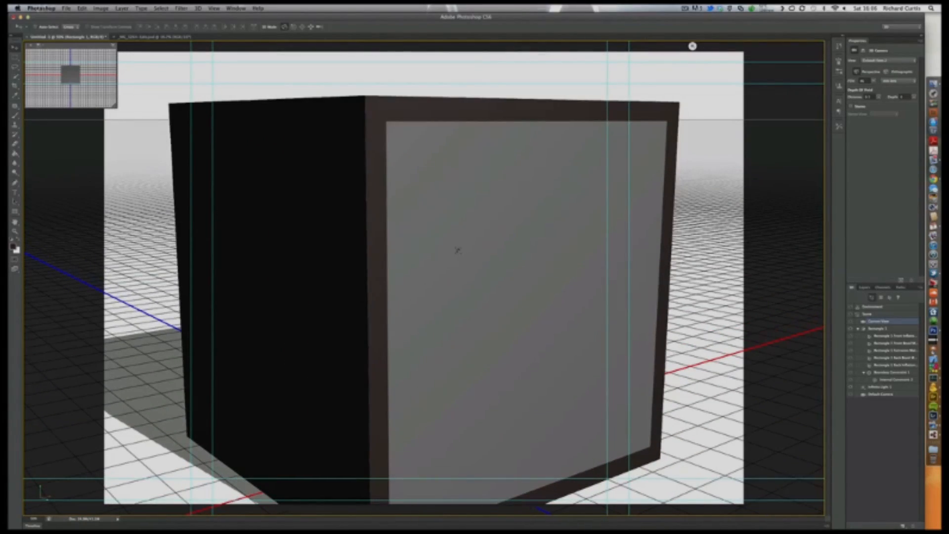
{"action": "left_click", "coordinate": [418, 260]}
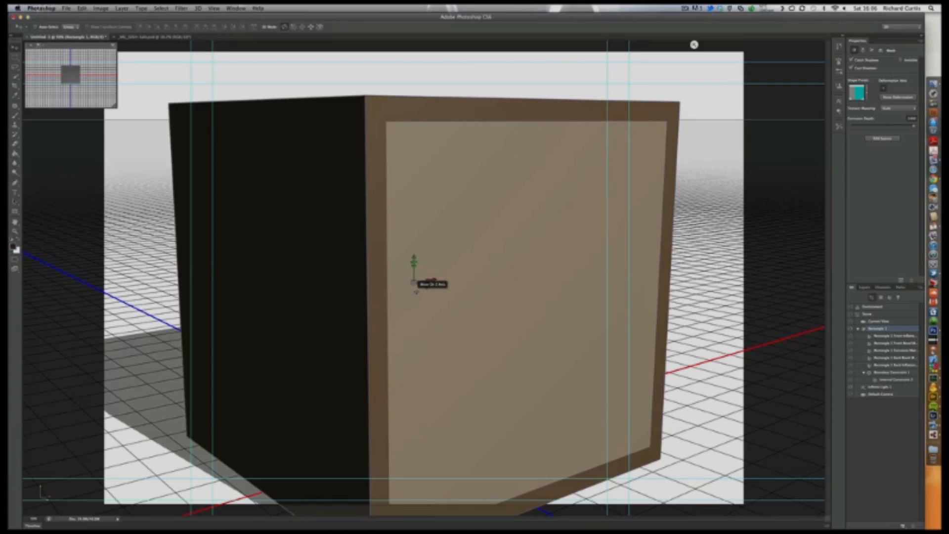
{"action": "left_click", "coordinate": [422, 264]}
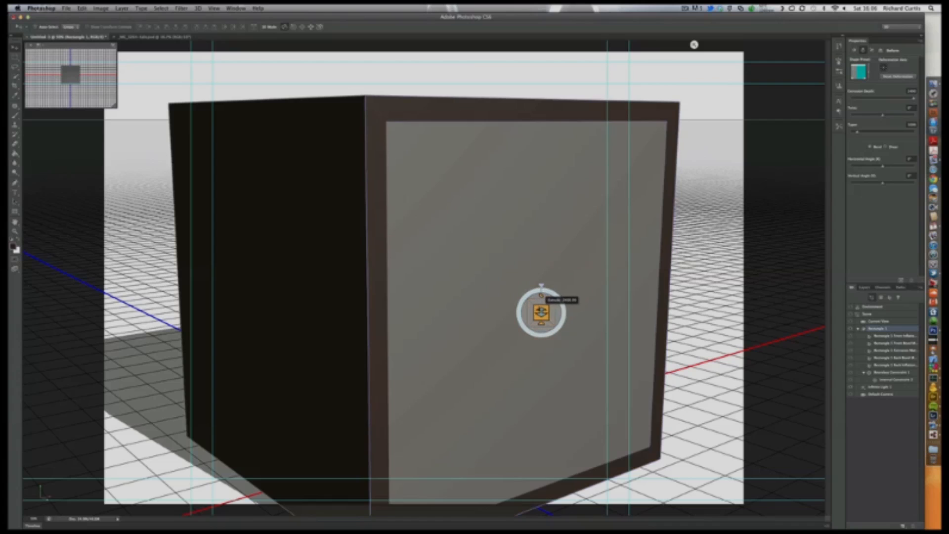
{"action": "mouse_move", "coordinate": [539, 305]}
{"action": "left_mouse_down"}
{"action": "mouse_move", "coordinate": [540, 286]}
{"action": "mouse_move", "coordinate": [537, 356]}
{"action": "mouse_move", "coordinate": [560, 528]}
{"action": "mouse_move", "coordinate": [550, 320]}
{"action": "left_mouse_up"}
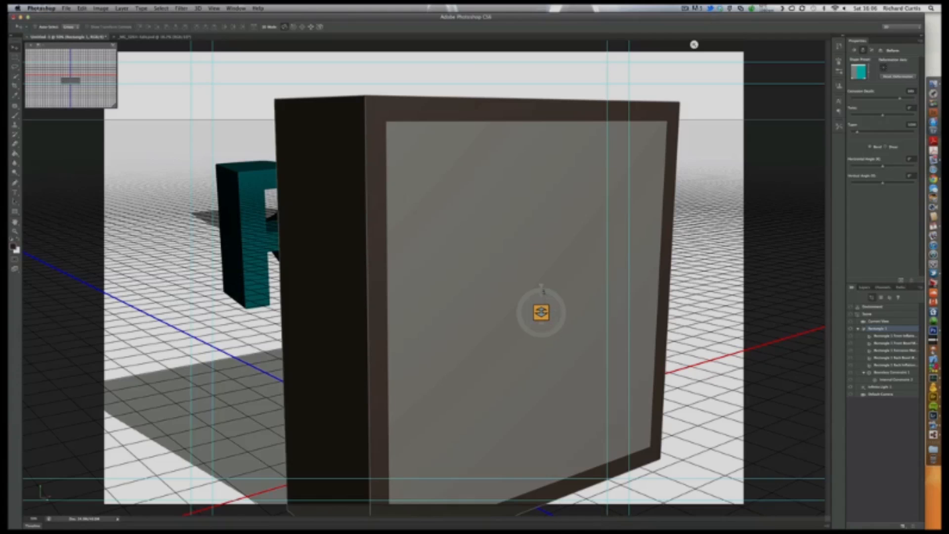
{"action": "left_click_drag", "start_coordinate": [540, 313], "coordinate": [539, 413]}
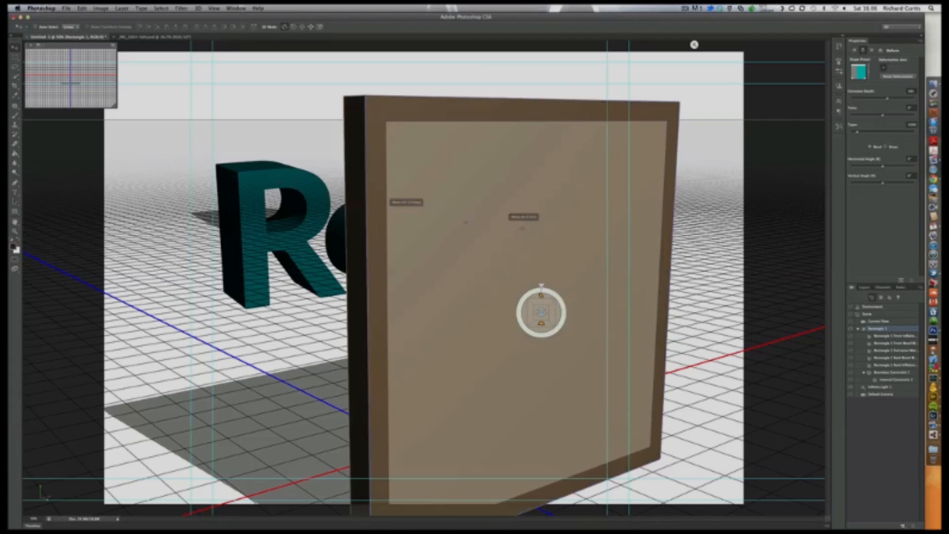
Merge the Rectangle 1 and Rc 3D layers into a single 3D scene
{"action": "left_click", "coordinate": [868, 287]}
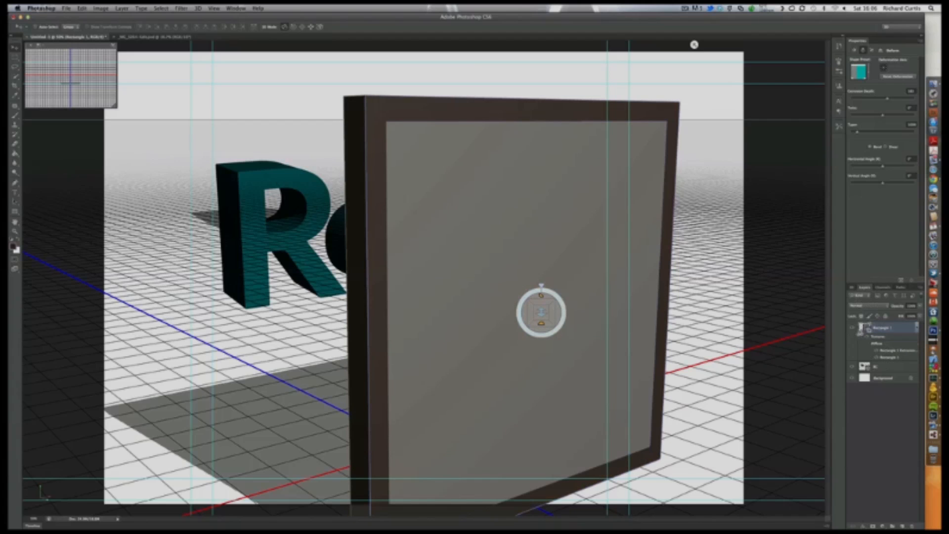
{"action": "left_click", "coordinate": [884, 366]}
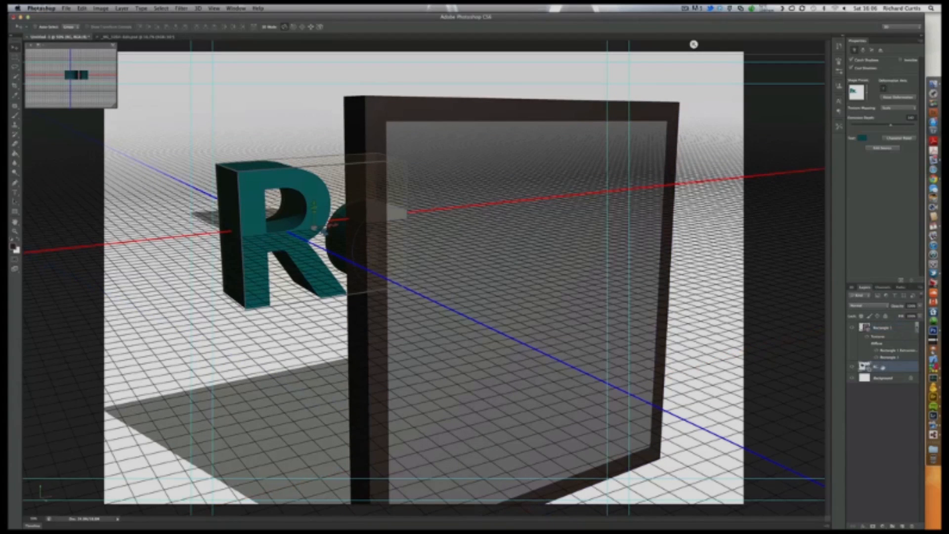
{"action": "left_click", "coordinate": [886, 329]}
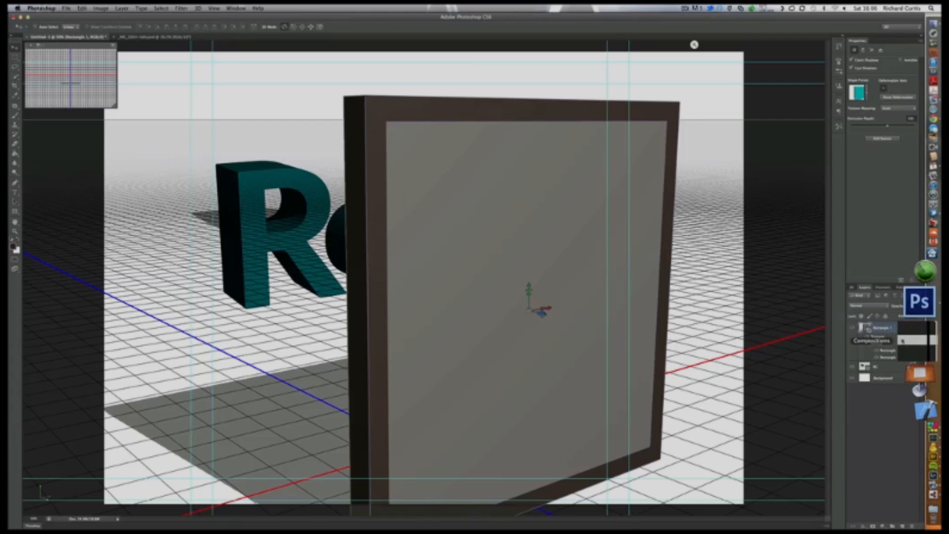
{"action": "left_click", "coordinate": [883, 367]}
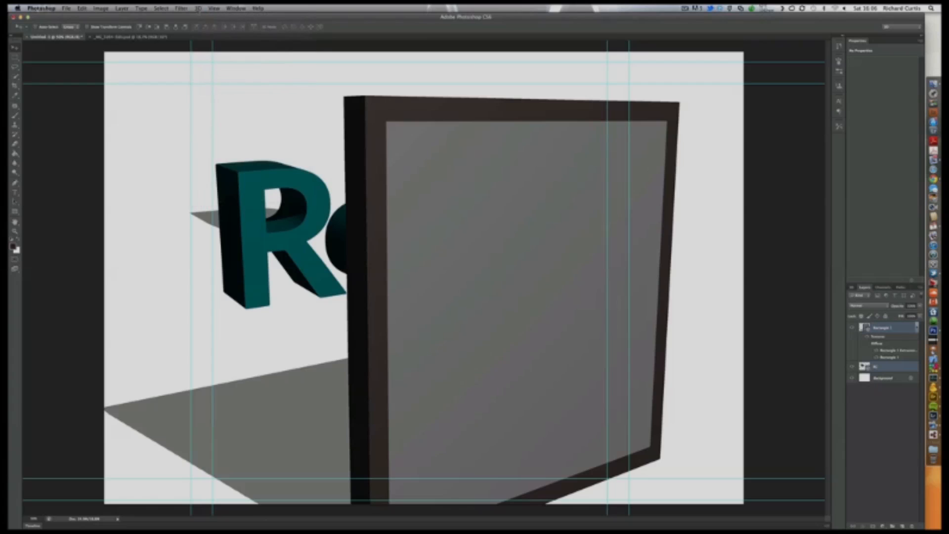
{"action": "left_click", "coordinate": [195, 8]}
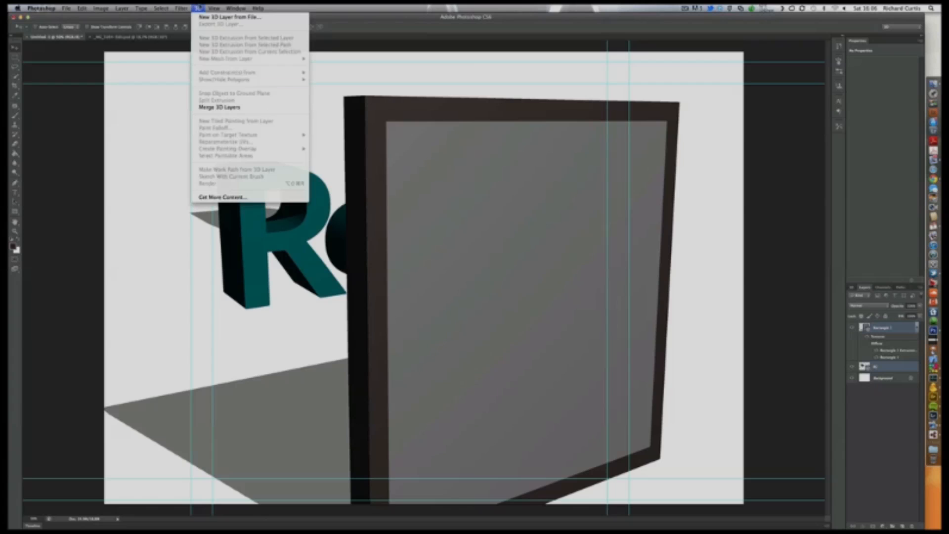
{"action": "left_click", "coordinate": [220, 107]}
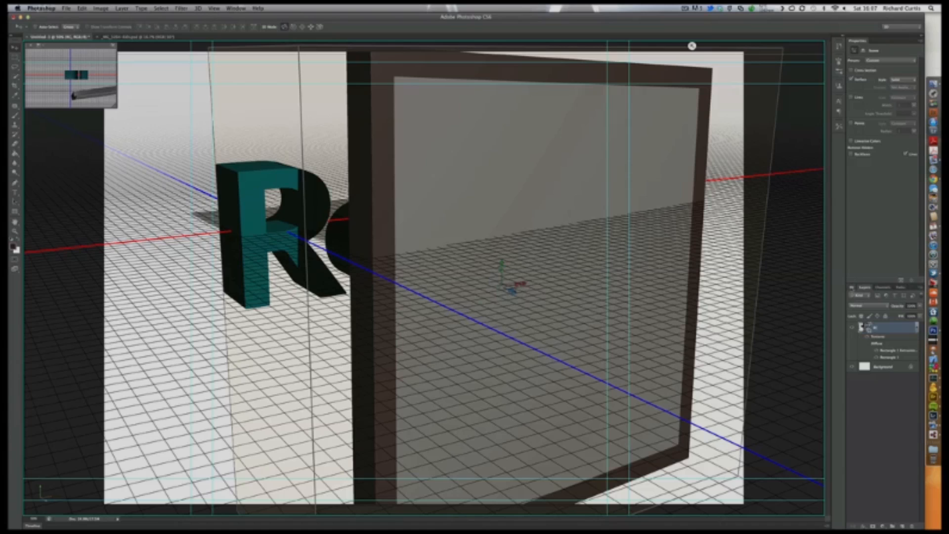
Move the Rectangle 1 frame group backwards along its Z axis so it stands behind the Rc text
{"action": "left_click", "coordinate": [851, 287]}
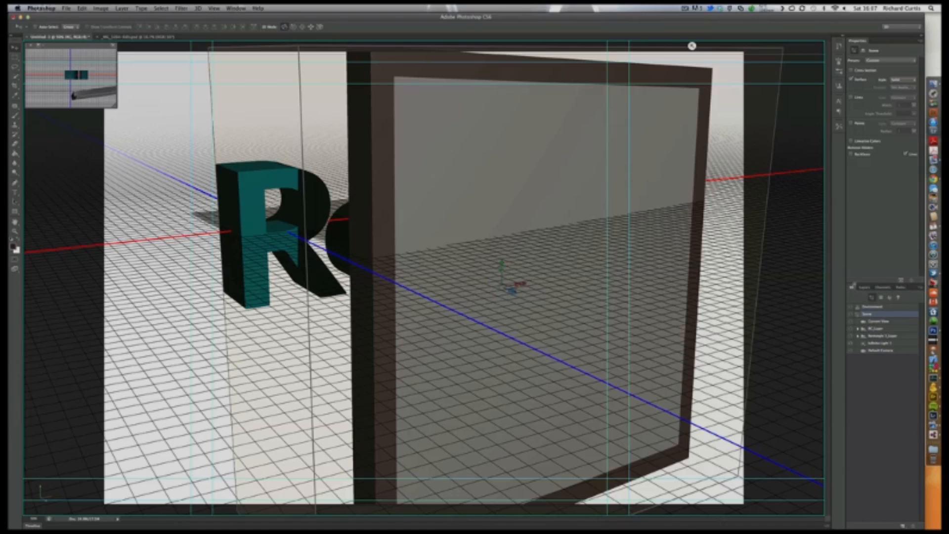
{"action": "left_click", "coordinate": [873, 338]}
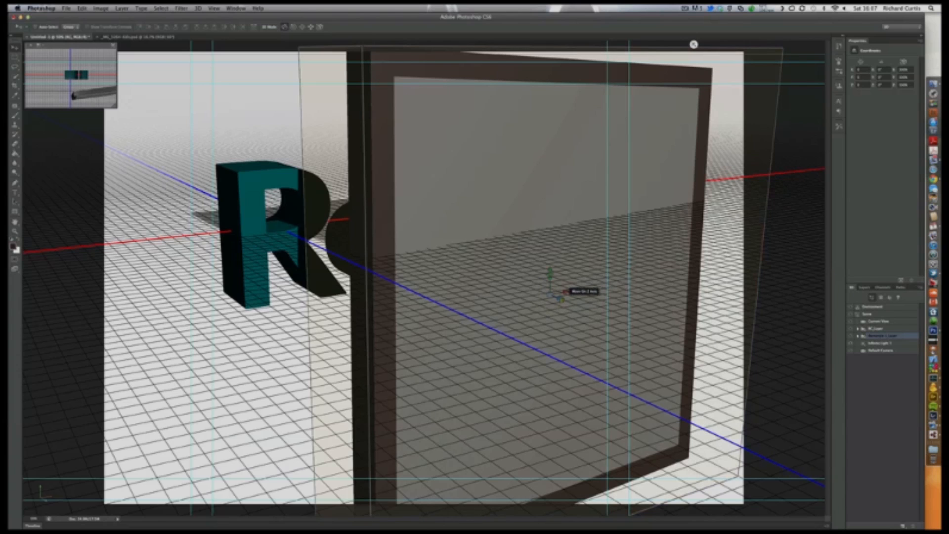
{"action": "left_click_drag", "start_coordinate": [565, 291], "coordinate": [414, 266]}
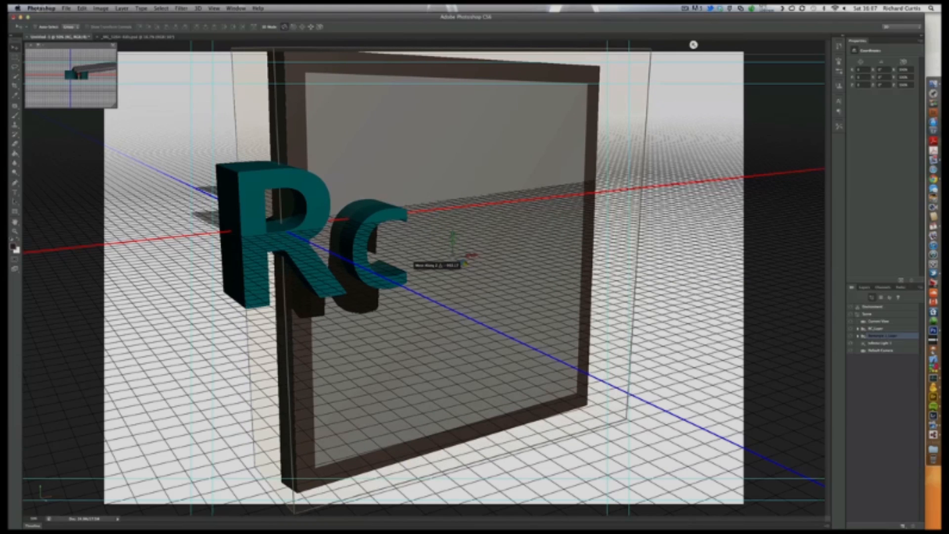
{"action": "left_click_drag", "start_coordinate": [414, 265], "coordinate": [414, 266]}
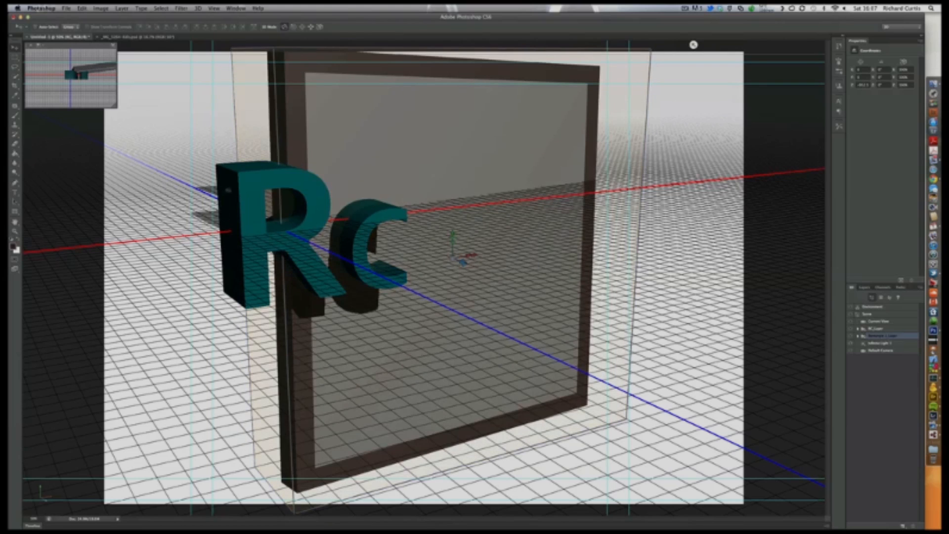
Move the Rc text sideways so it stands in front of the framed panel
{"action": "left_click", "coordinate": [229, 193]}
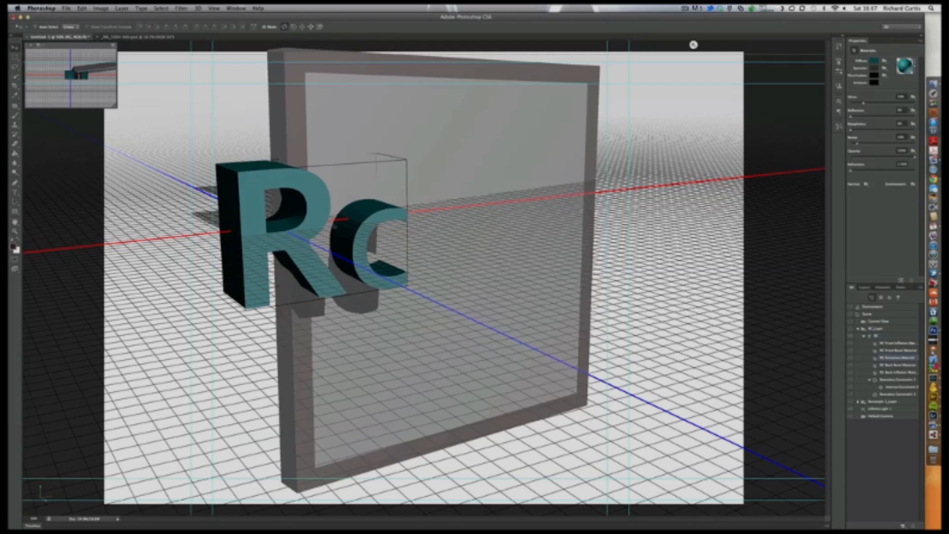
{"action": "left_click_drag", "start_coordinate": [337, 222], "coordinate": [476, 207]}
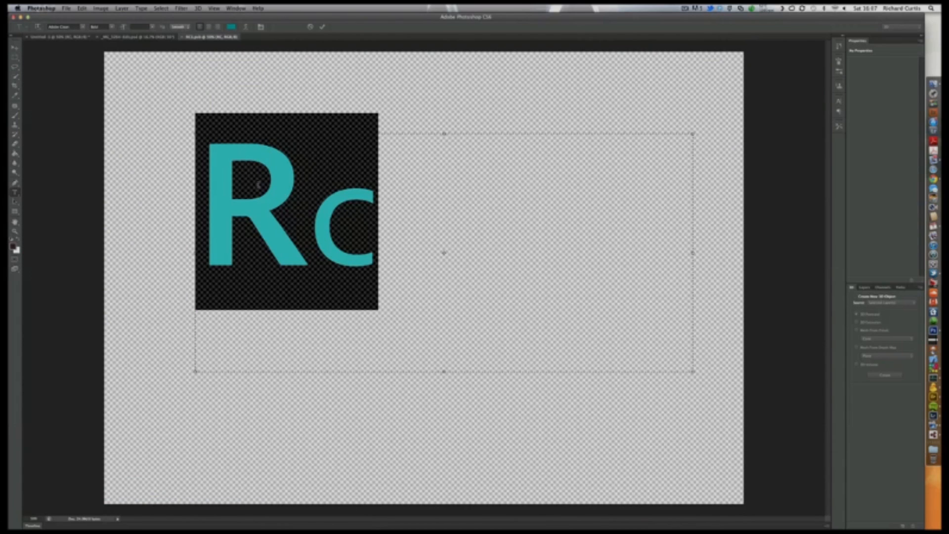
Enlarge only the letter R in the text's source document, keeping the c at its size
{"action": "left_click", "coordinate": [294, 190]}
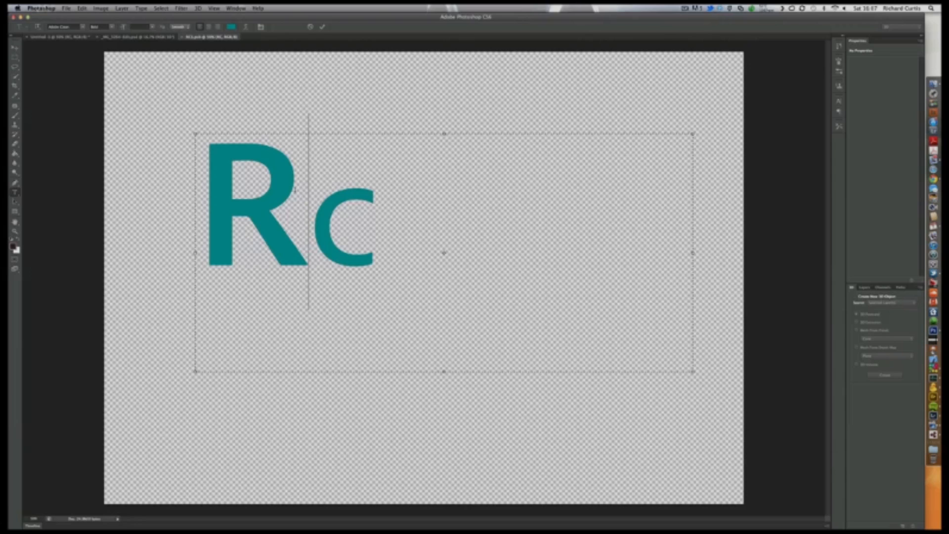
{"action": "left_click_drag", "start_coordinate": [360, 202], "coordinate": [8, 162]}
{"action": "key", "text": "Right"}
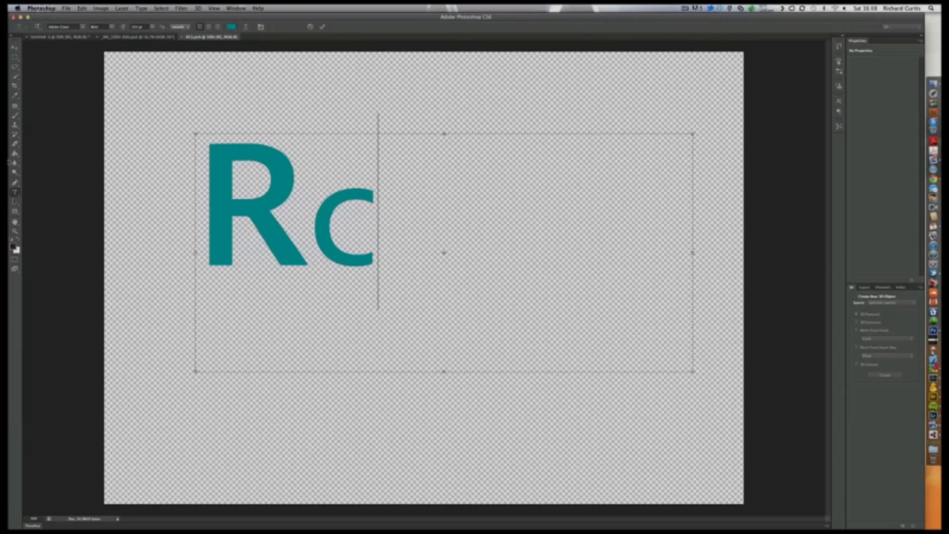
{"action": "key", "text": "shift+Left"}
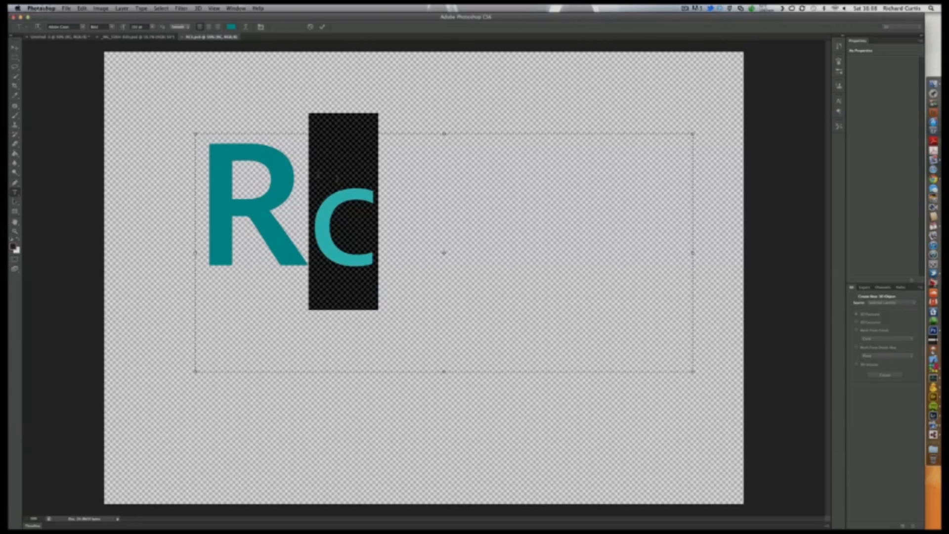
{"action": "key", "text": "Left"}
{"action": "key", "text": "shift+Left"}
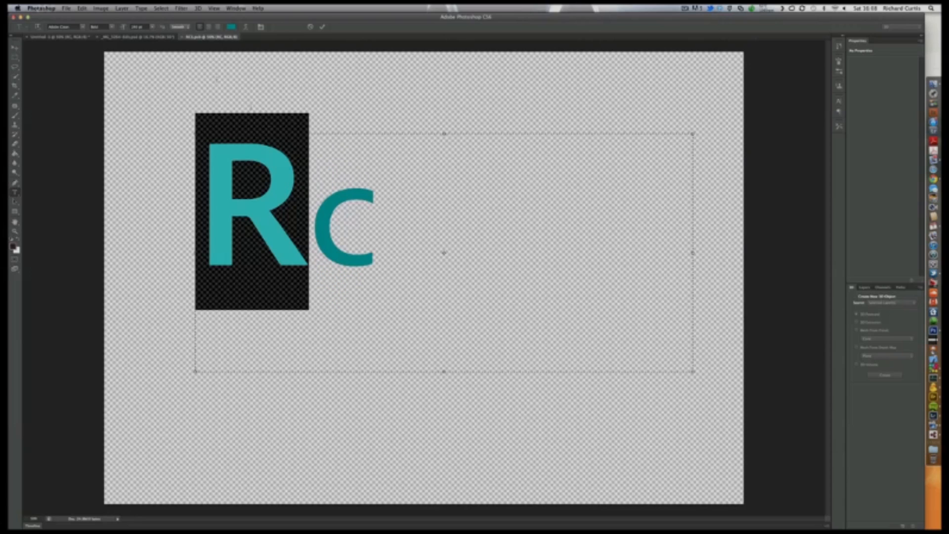
{"action": "left_click", "coordinate": [141, 26]}
{"action": "key", "text": "Up"}
{"action": "key", "text": "Up"}
{"action": "key", "text": "Up"}
{"action": "key", "text": "Up"}
{"action": "key", "text": "Up"}
{"action": "key", "text": "Up"}
{"action": "key", "text": "Up"}
{"action": "key", "text": "Up"}
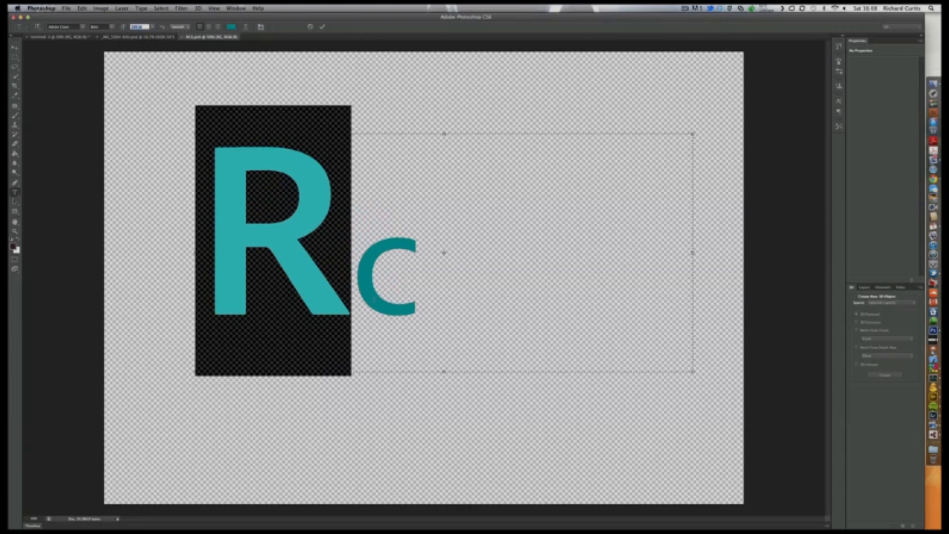
Enlarge the letter c in the source text to suit the bigger R
{"action": "key", "text": "Right"}
{"action": "key", "text": "shift+Right"}
{"action": "key", "text": "Up"}
{"action": "key", "text": "Up"}
{"action": "key", "text": "Up"}
{"action": "key", "text": "Up"}
{"action": "key", "text": "Up"}
{"action": "key", "text": "Up"}
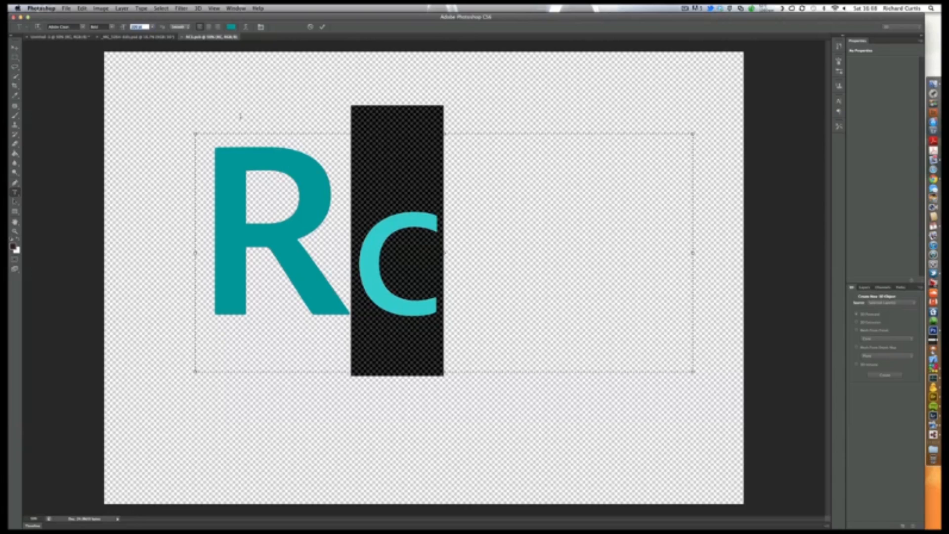
Commit the text edit, then save and close the RC1.psb source document
{"action": "left_click", "coordinate": [322, 26]}
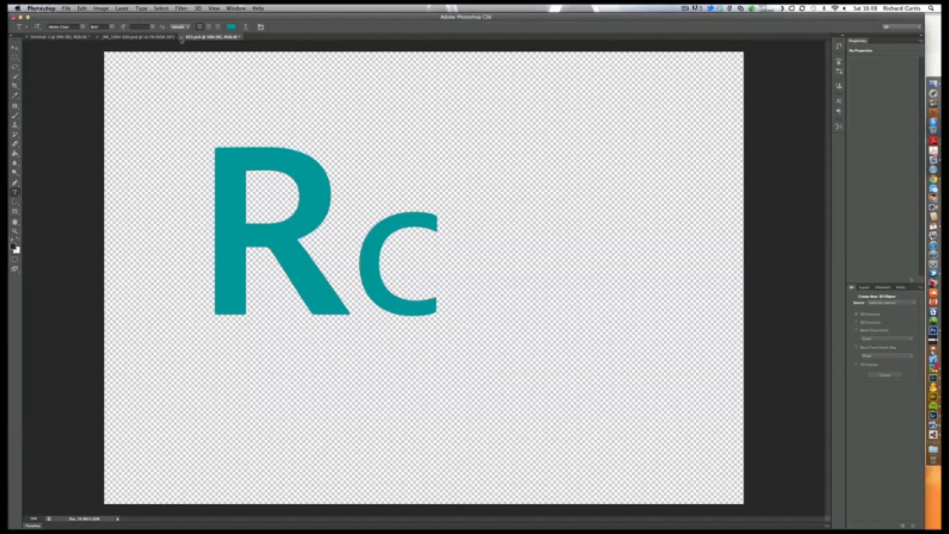
{"action": "key", "text": "super+w"}
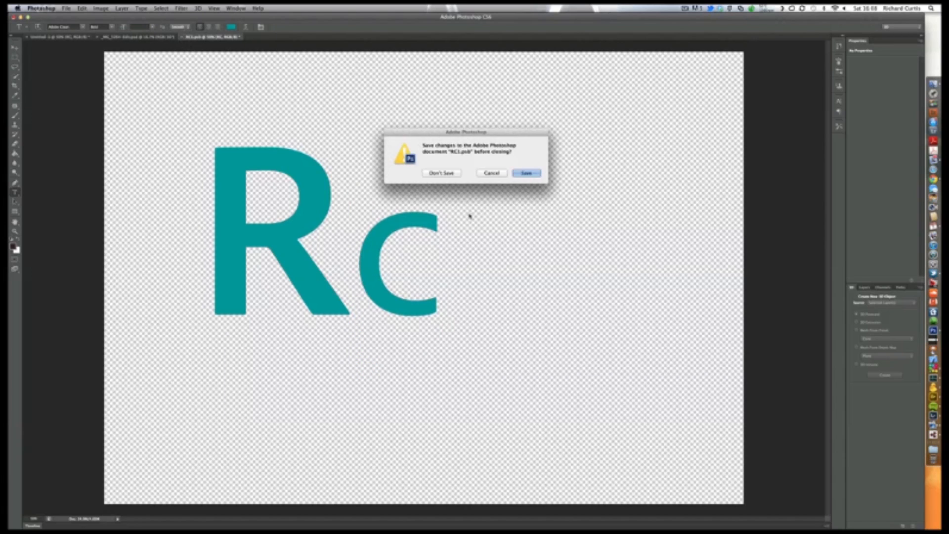
{"action": "left_click", "coordinate": [526, 173]}
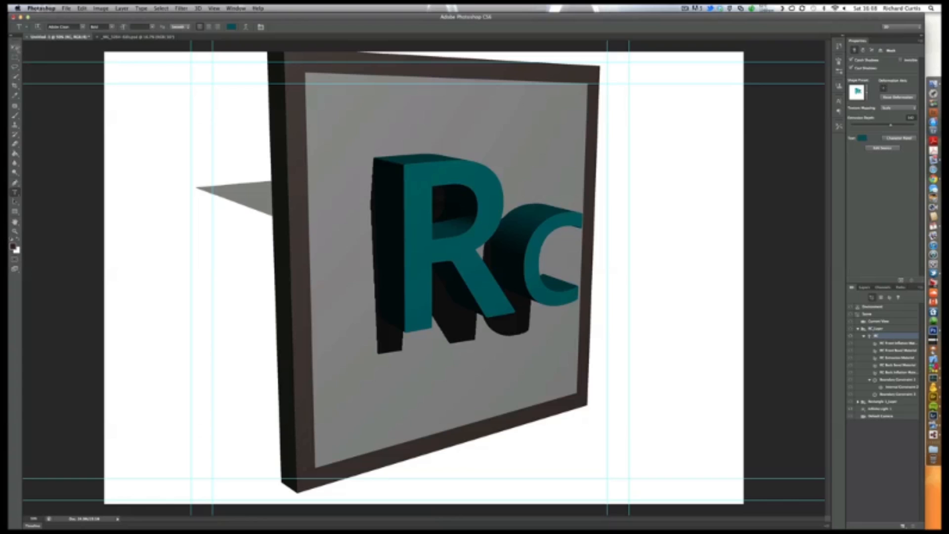
Move the Rc text along its X and Y axes to centre it within the frame, and turn off its cast shadows
{"action": "left_click", "coordinate": [15, 48]}
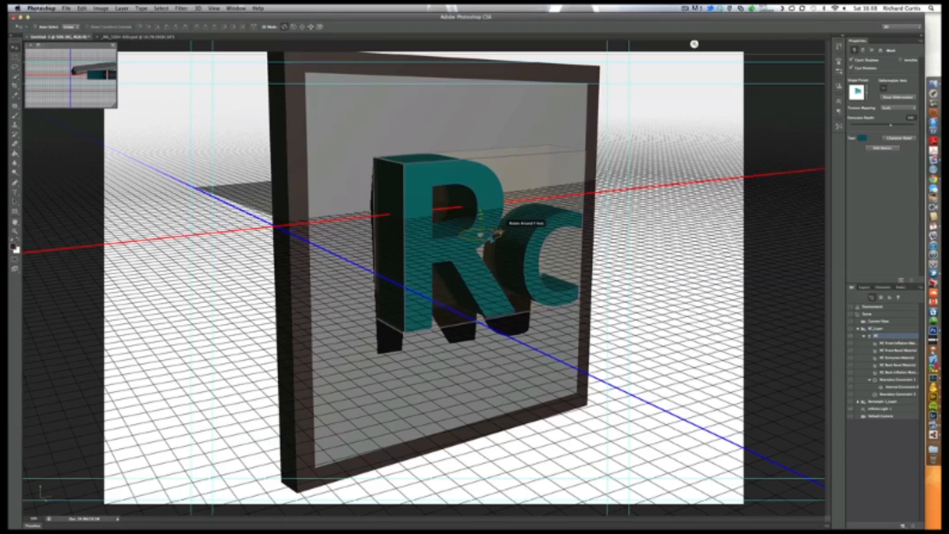
{"action": "left_click_drag", "start_coordinate": [496, 235], "coordinate": [470, 239]}
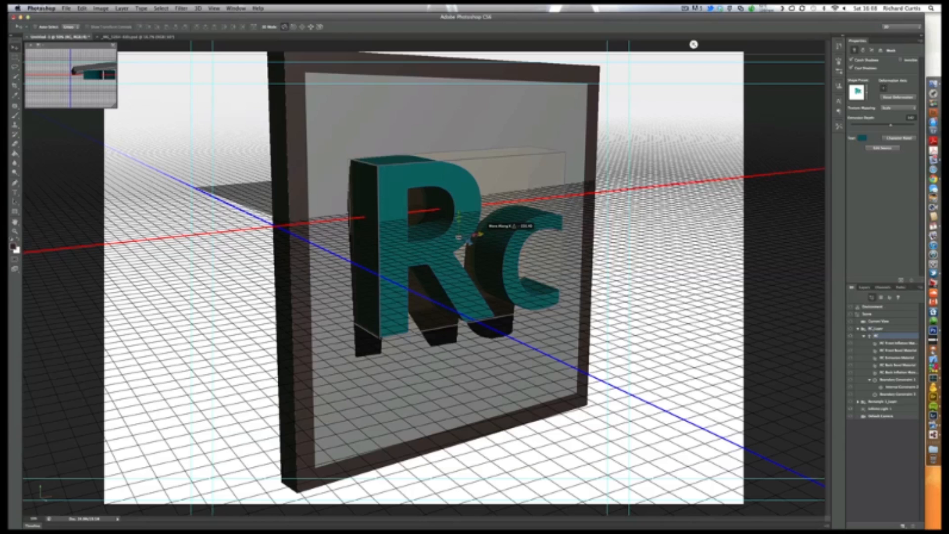
{"action": "left_click_drag", "start_coordinate": [471, 239], "coordinate": [470, 252]}
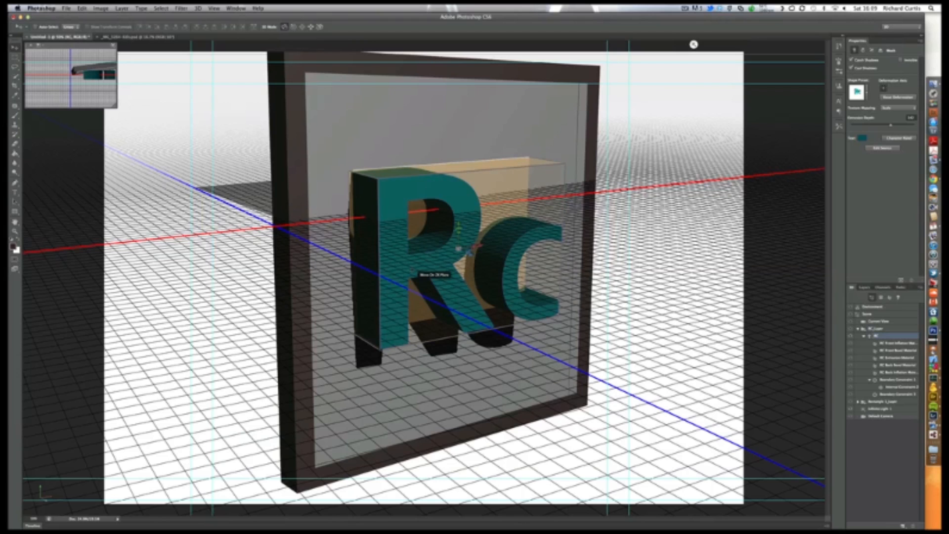
{"action": "left_click", "coordinate": [851, 68]}
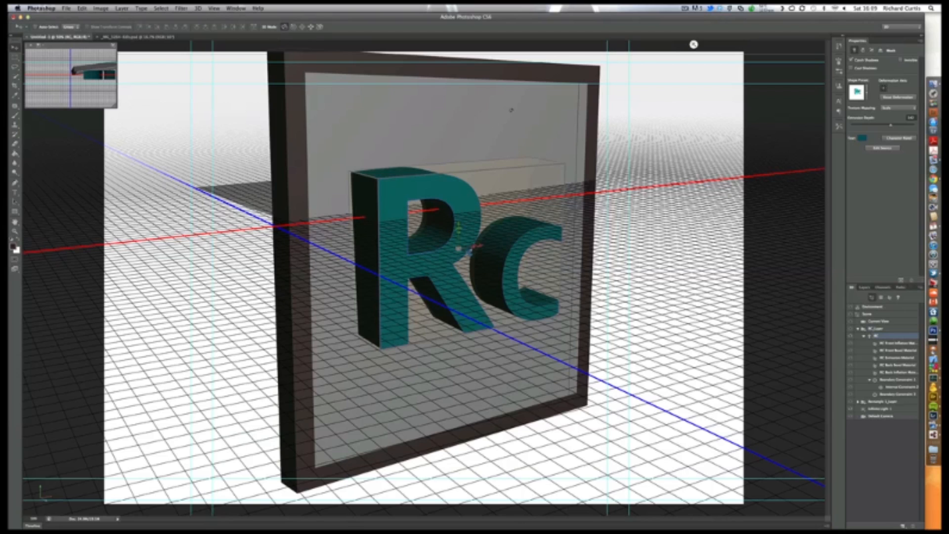
Sample an orange-brown foreground colour from the autumn leaves in the forest photo, and return to the 3D logo with the Move tool
{"action": "left_click", "coordinate": [138, 37]}
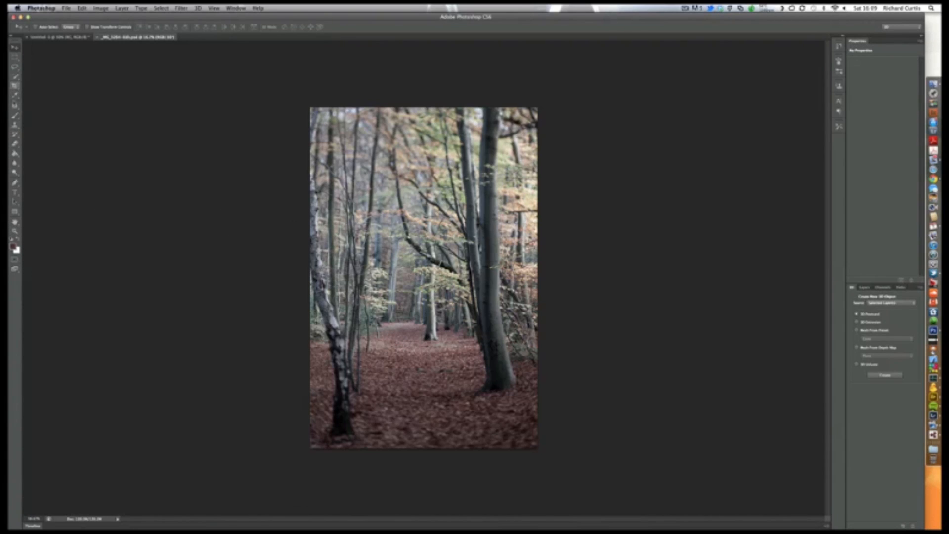
{"action": "left_click", "coordinate": [15, 95]}
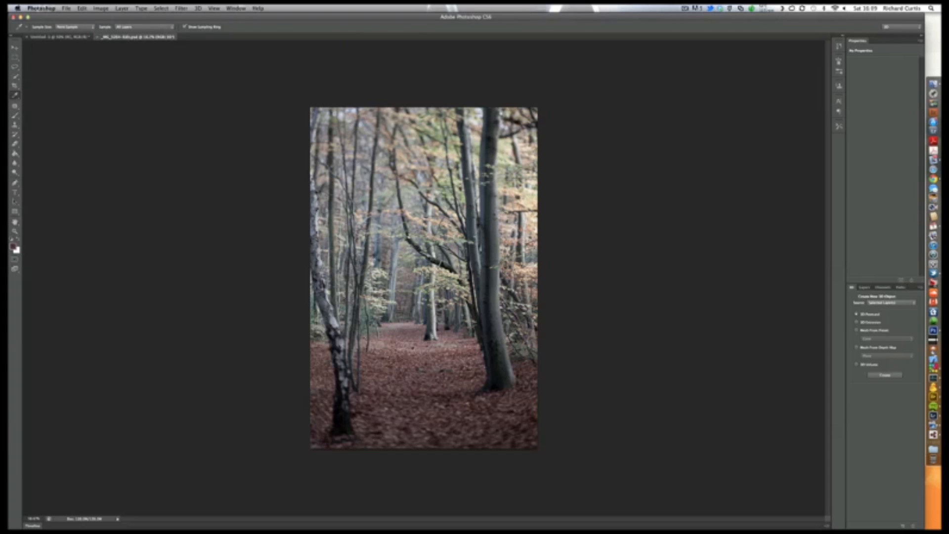
{"action": "left_click", "coordinate": [410, 332]}
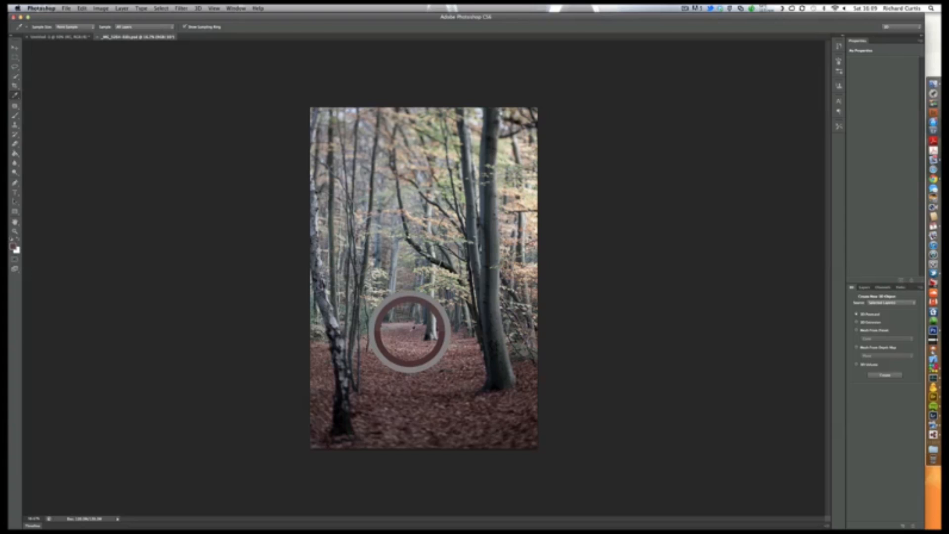
{"action": "left_click_drag", "start_coordinate": [410, 331], "coordinate": [535, 291]}
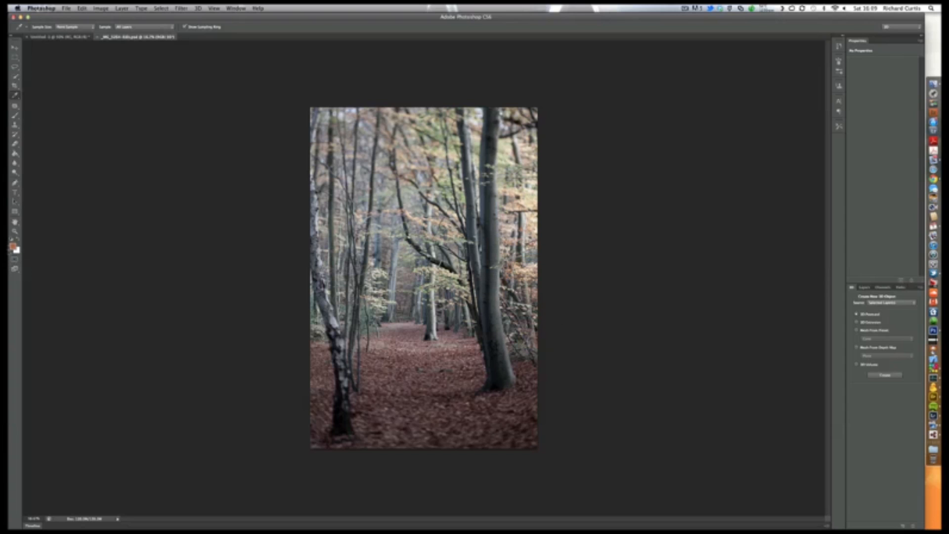
{"action": "left_click", "coordinate": [76, 37]}
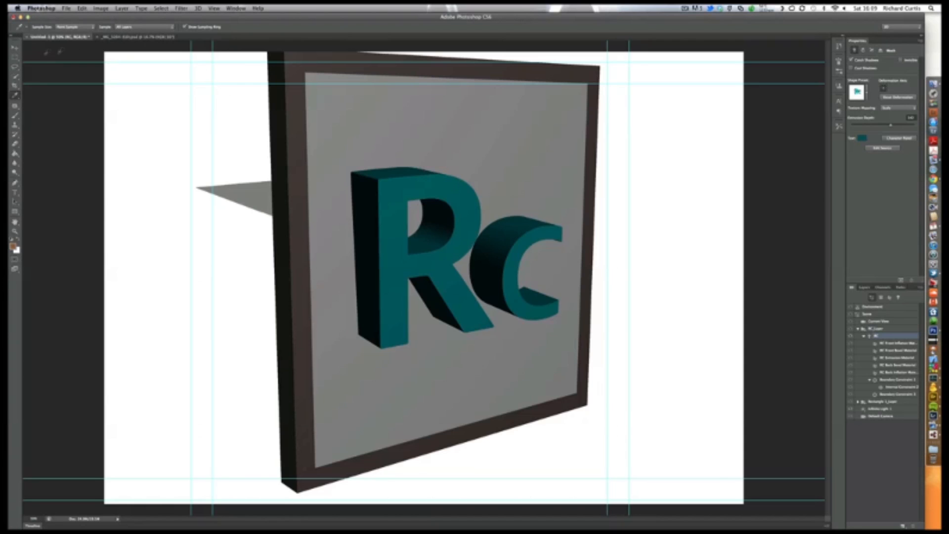
{"action": "key", "text": "v"}
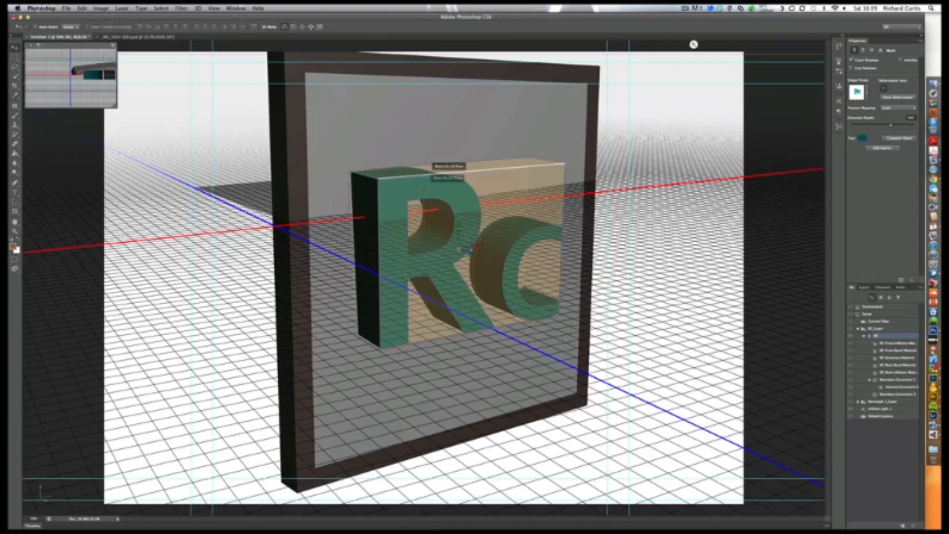
Select the Rc text's front inflation material and append the Default (for Ray Tracer) set to the material presets
{"action": "left_click", "coordinate": [394, 190]}
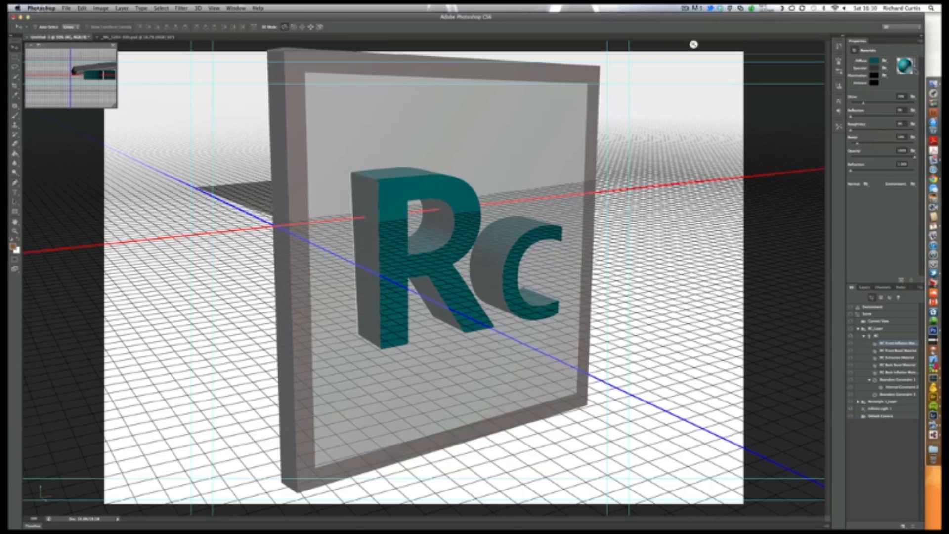
{"action": "left_click", "coordinate": [915, 66]}
{"action": "left_click_drag", "start_coordinate": [910, 211], "coordinate": [908, 78]}
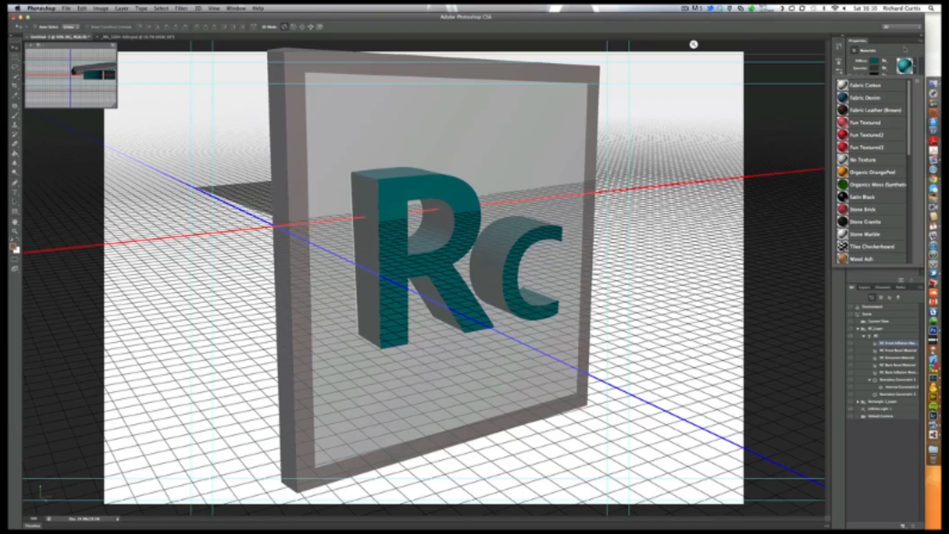
{"action": "left_click_drag", "start_coordinate": [911, 96], "coordinate": [912, 204]}
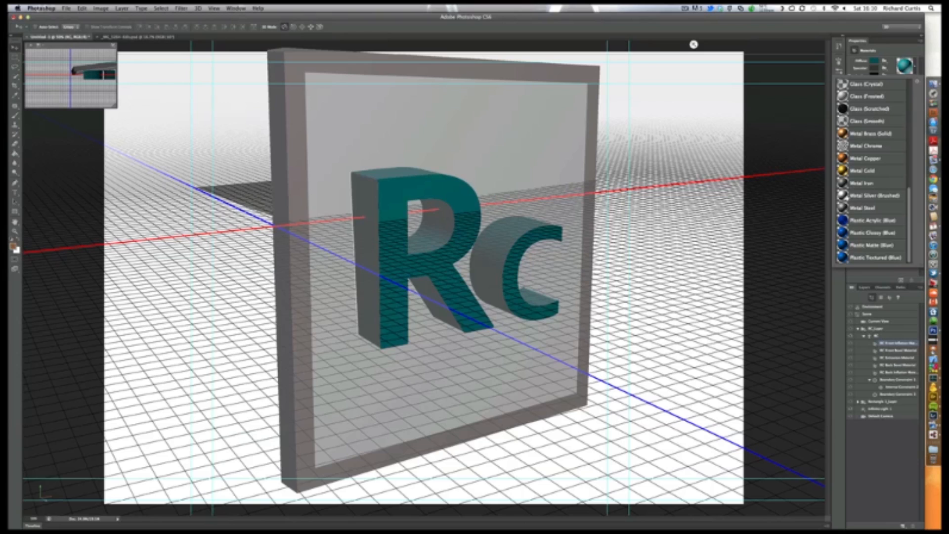
{"action": "left_click", "coordinate": [919, 51]}
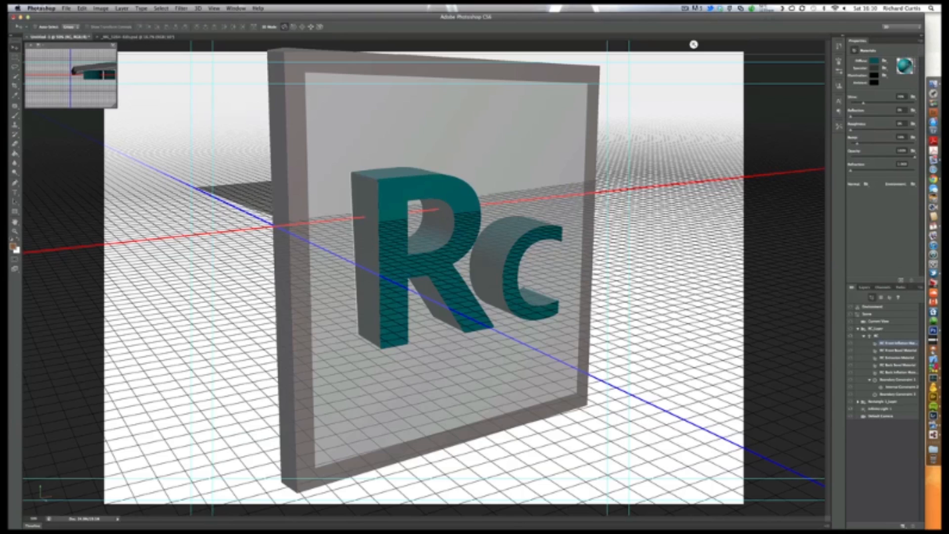
{"action": "left_click", "coordinate": [915, 67]}
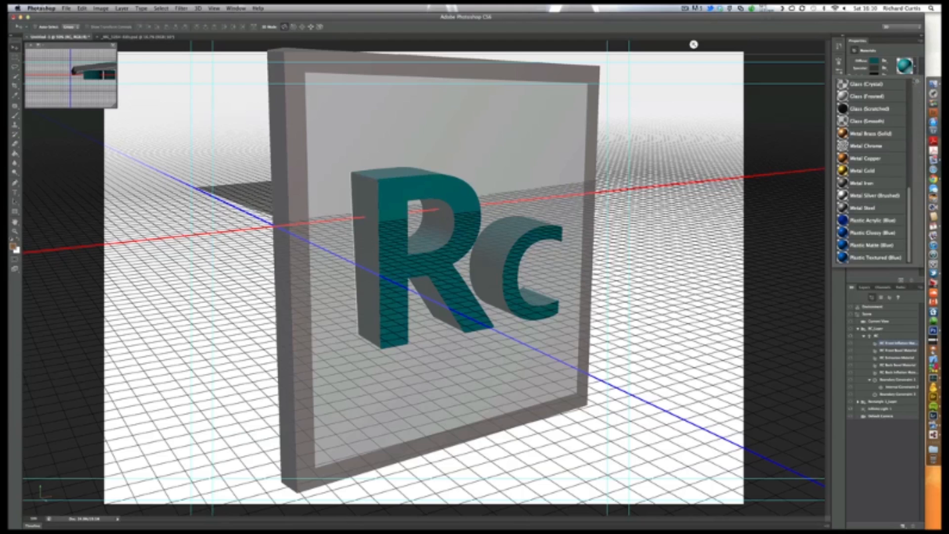
{"action": "left_click", "coordinate": [917, 83]}
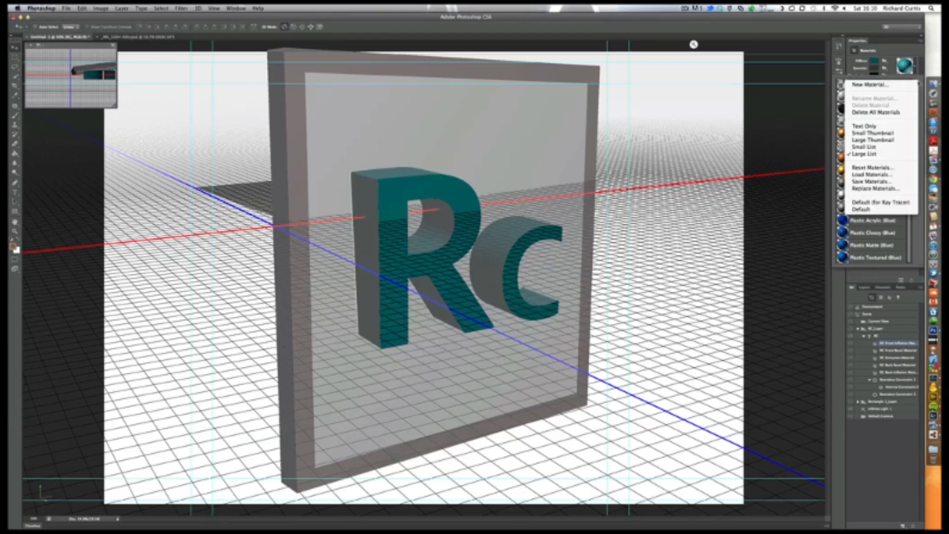
{"action": "left_click", "coordinate": [886, 205]}
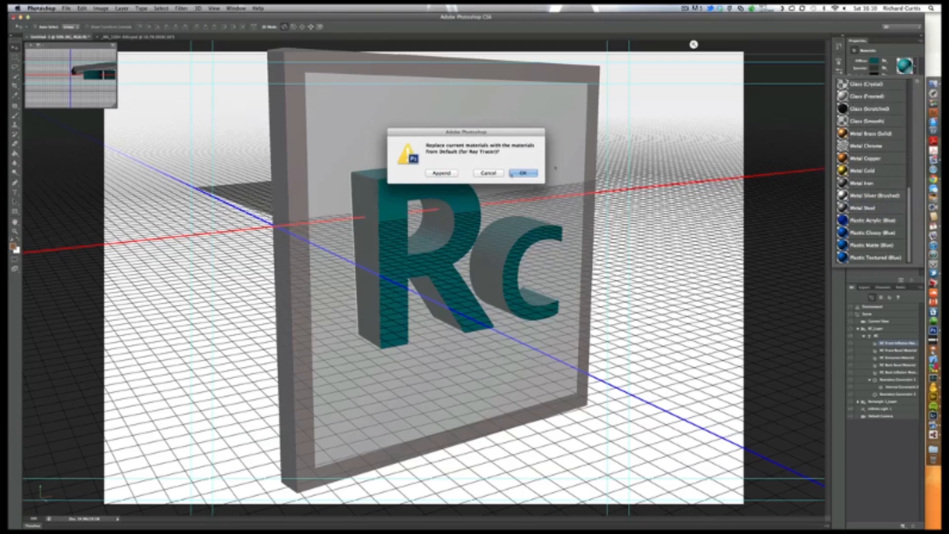
{"action": "left_click", "coordinate": [442, 173]}
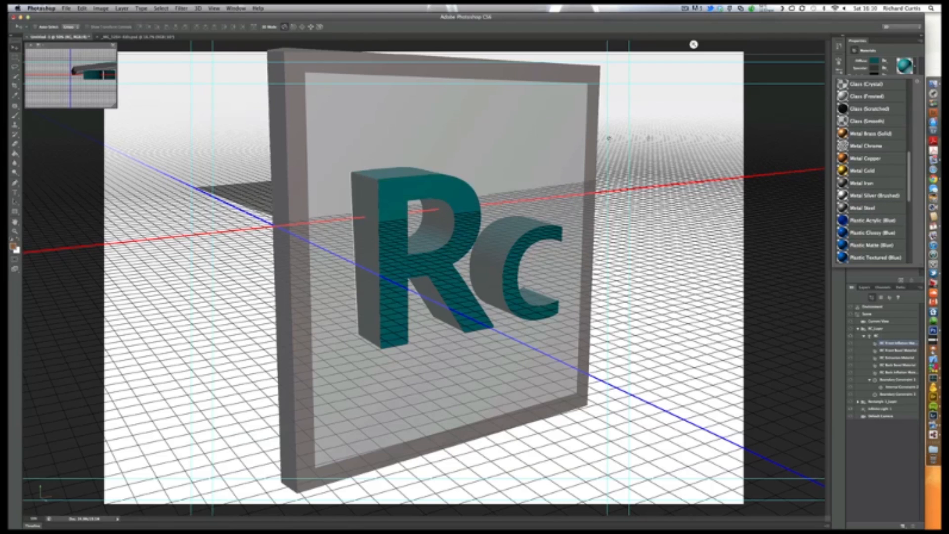
Apply the Metal Silver (Brushed) preset to the front faces of the Rc text
{"action": "left_click_drag", "start_coordinate": [909, 159], "coordinate": [904, 210]}
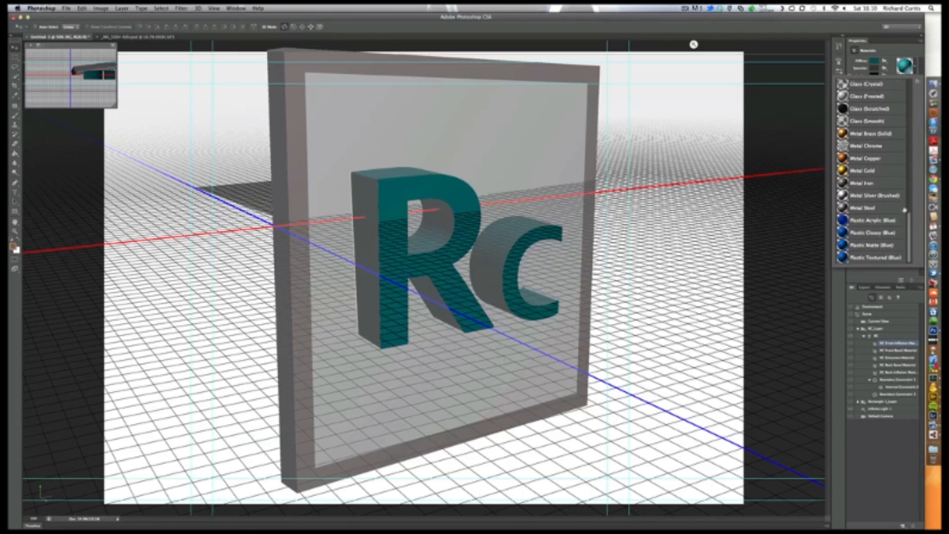
{"action": "left_click", "coordinate": [846, 197]}
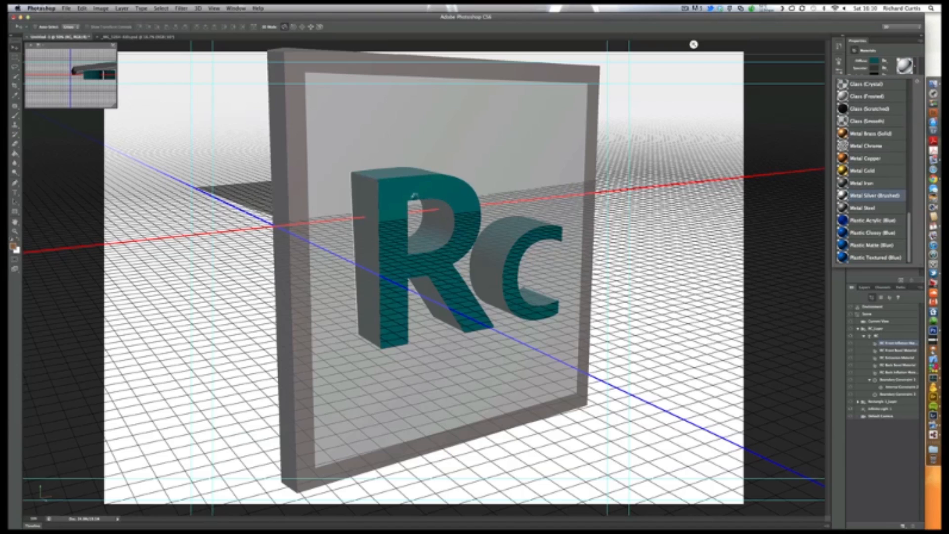
{"action": "left_click", "coordinate": [465, 205]}
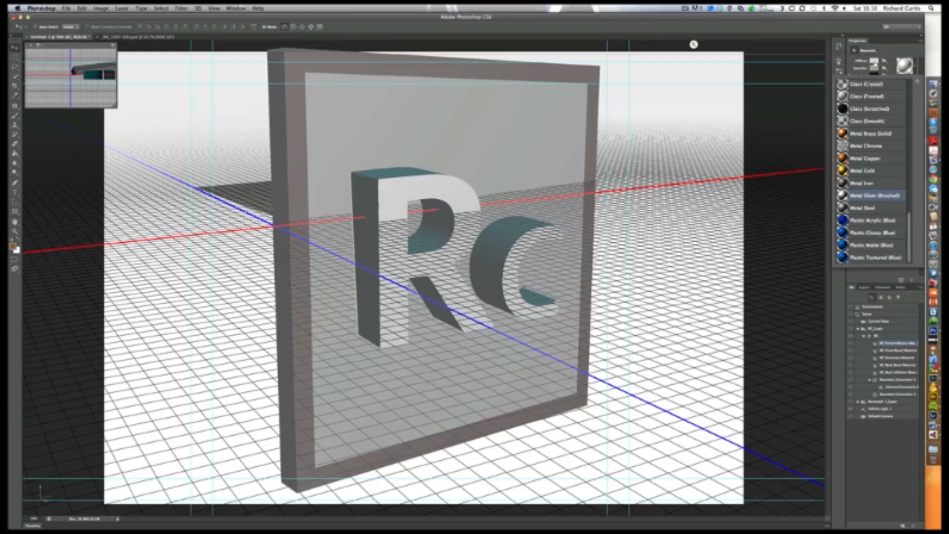
Set the front material's diffuse colour to the brown sampled from the photo, RGB 123, 96, 62
{"action": "left_click", "coordinate": [875, 63]}
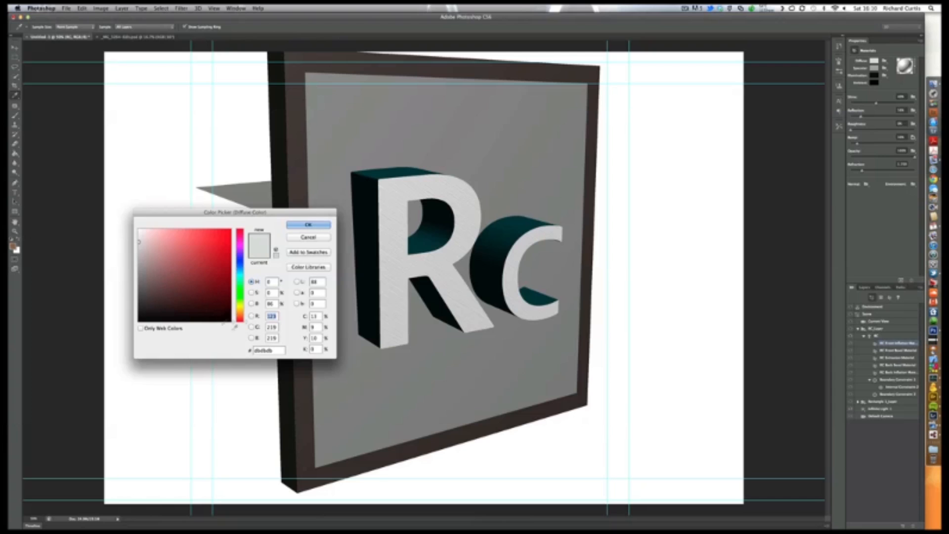
{"action": "left_click", "coordinate": [13, 246]}
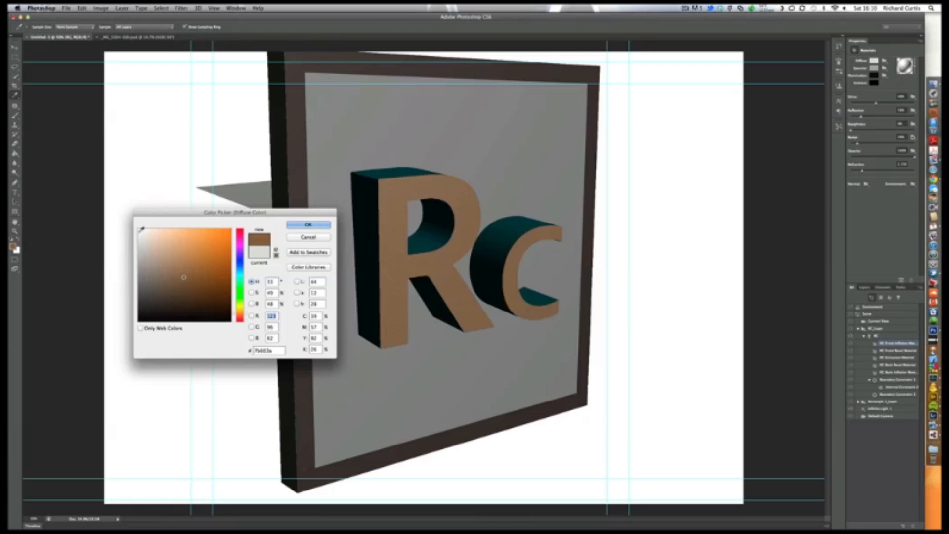
{"action": "left_click", "coordinate": [309, 225]}
{"action": "key", "text": "v"}
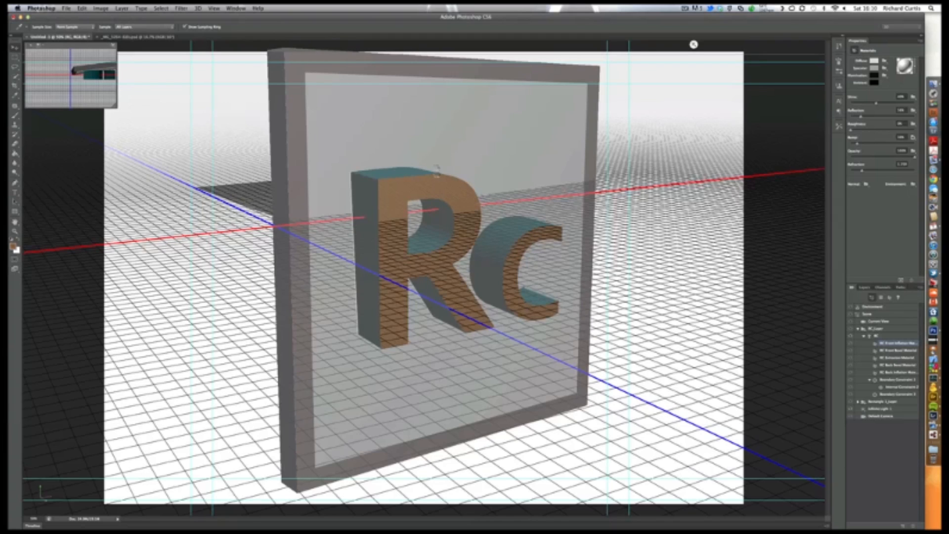
Select the Rc text mesh and inflate its front cap, reducing the inflate angle and setting the strength to about 17%
{"action": "left_click", "coordinate": [404, 171]}
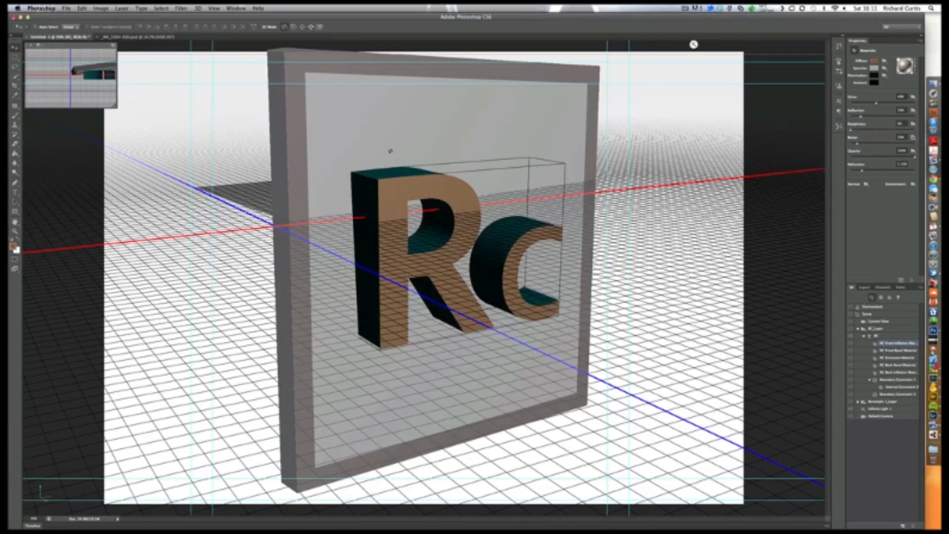
{"action": "left_click", "coordinate": [438, 186]}
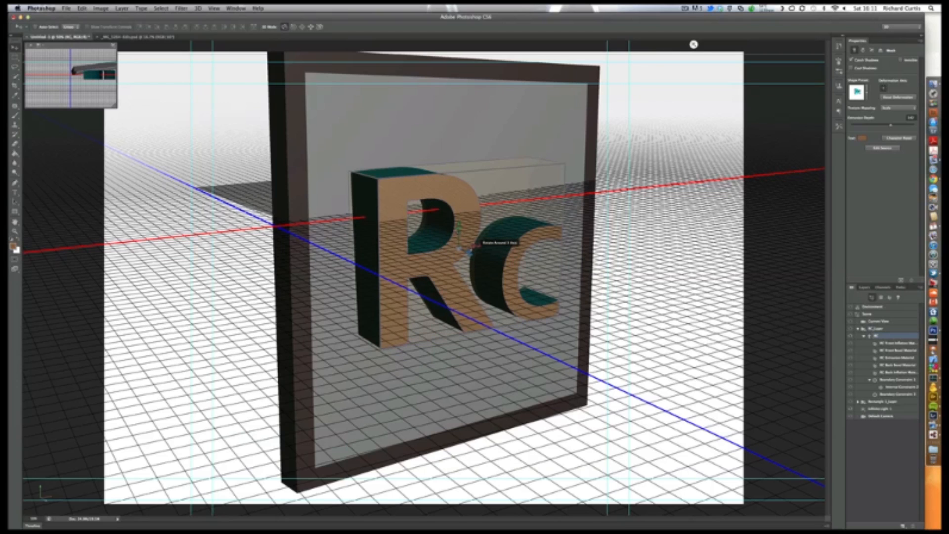
{"action": "left_click", "coordinate": [472, 249]}
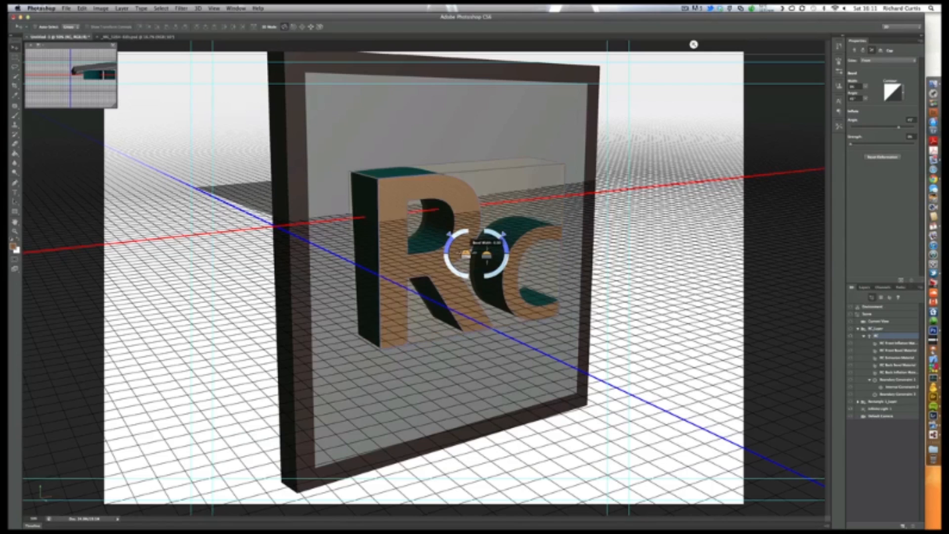
{"action": "left_click_drag", "start_coordinate": [504, 232], "coordinate": [510, 249]}
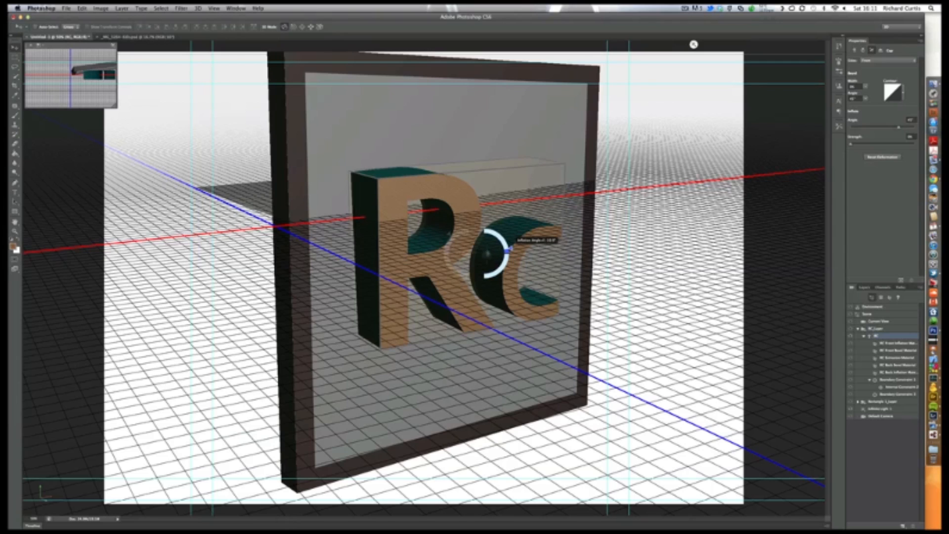
{"action": "left_click_drag", "start_coordinate": [488, 254], "coordinate": [487, 223]}
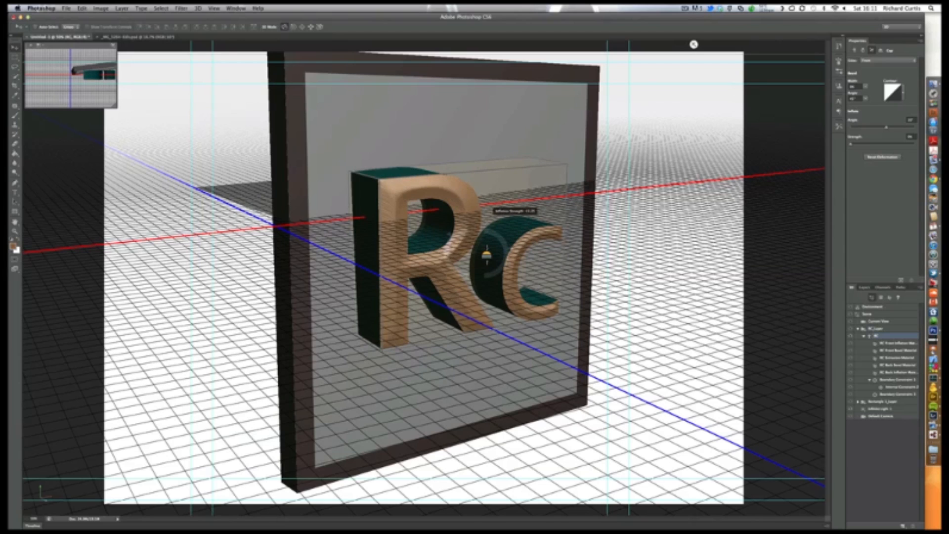
{"action": "left_click_drag", "start_coordinate": [487, 211], "coordinate": [488, 217]}
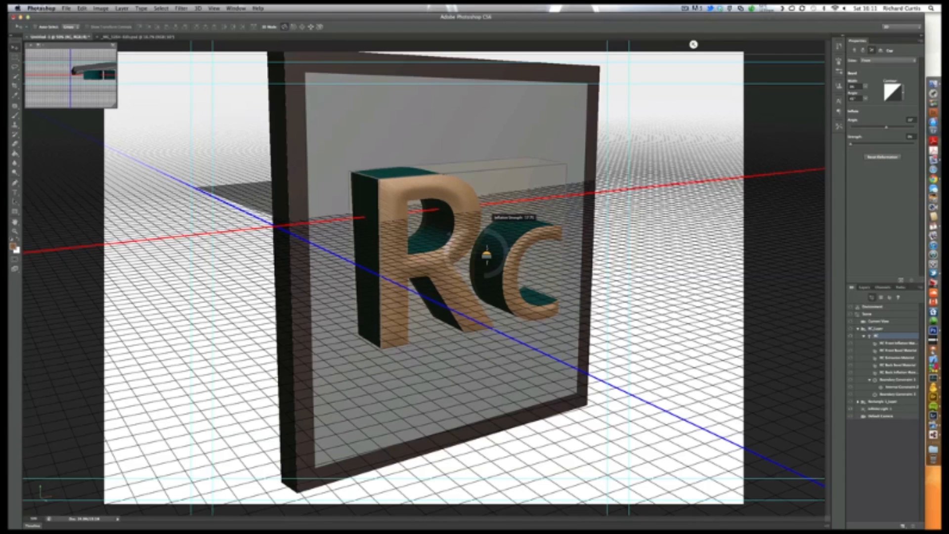
{"action": "left_click_drag", "start_coordinate": [487, 217], "coordinate": [487, 217]}
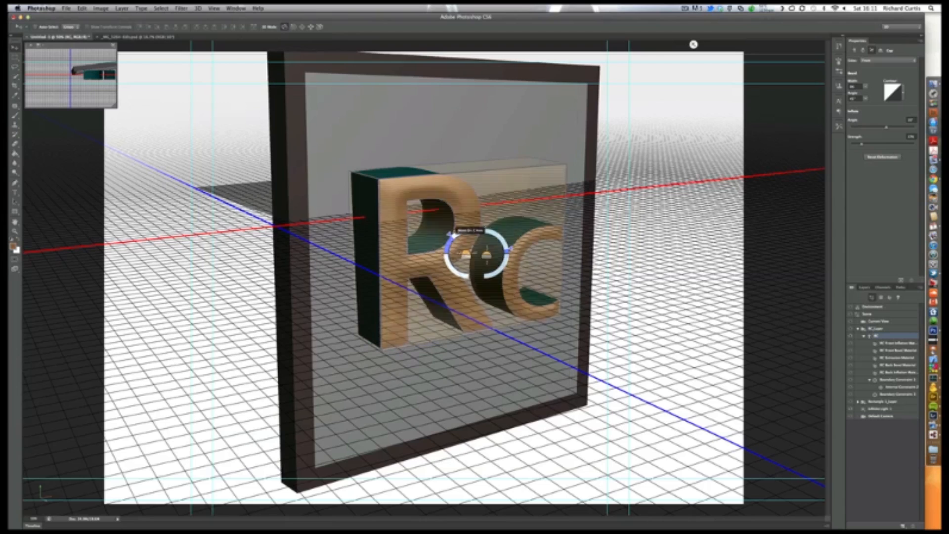
Adjust the bevel angle and bevel width of the Rc text's front cap with the on-object controls
{"action": "left_click_drag", "start_coordinate": [448, 234], "coordinate": [443, 243]}
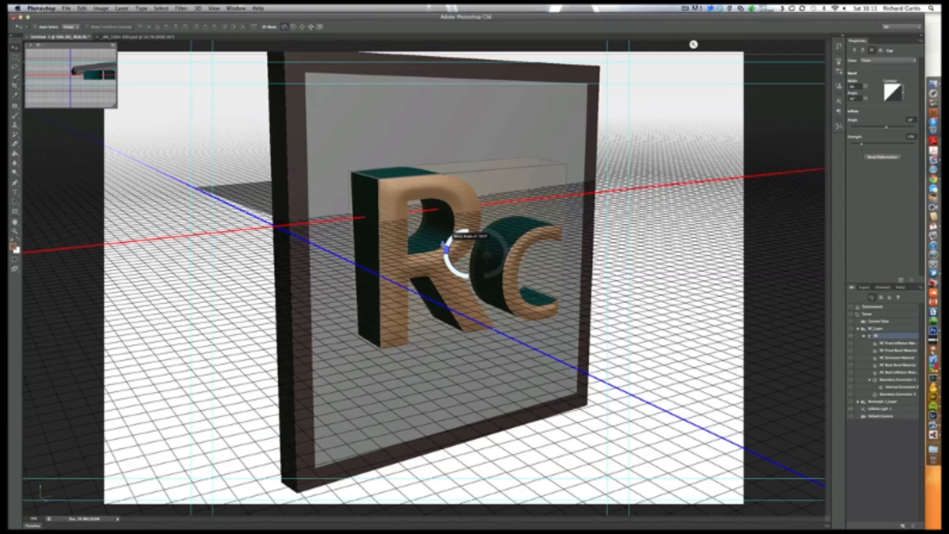
{"action": "mouse_move", "coordinate": [466, 253]}
{"action": "left_mouse_down"}
{"action": "mouse_move", "coordinate": [537, 234]}
{"action": "mouse_move", "coordinate": [473, 239]}
{"action": "left_mouse_up"}
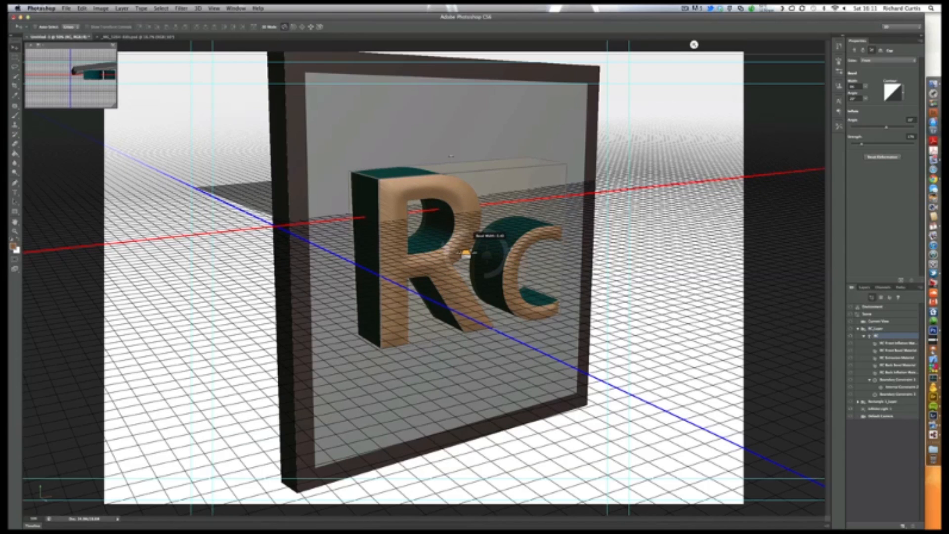
{"action": "left_click_drag", "start_coordinate": [465, 252], "coordinate": [466, 252]}
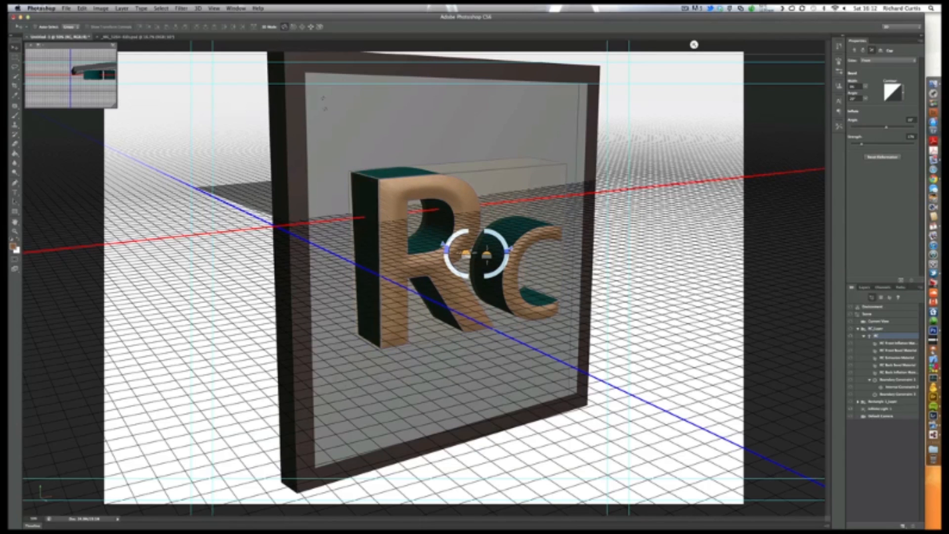
Select the front inflation material of the panel inside the frame
{"action": "left_click", "coordinate": [319, 98]}
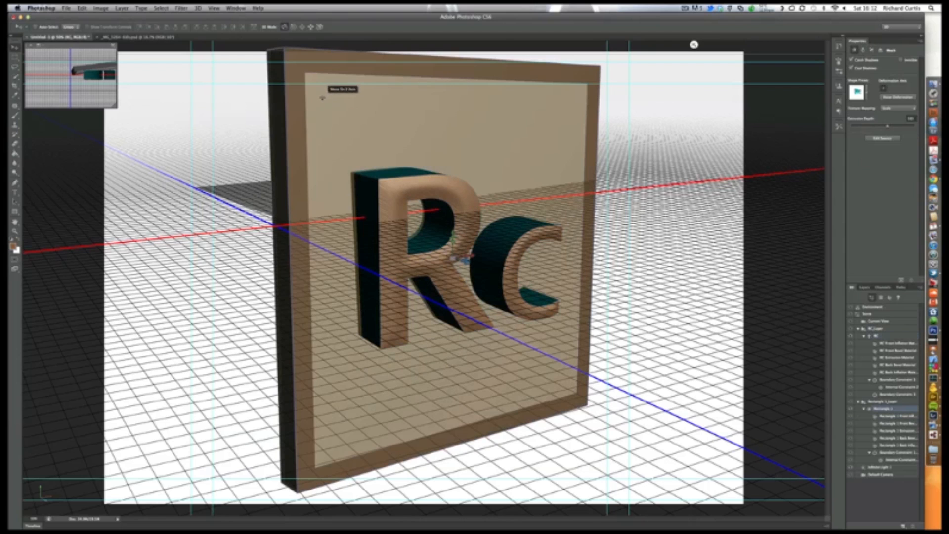
{"action": "left_click", "coordinate": [429, 99]}
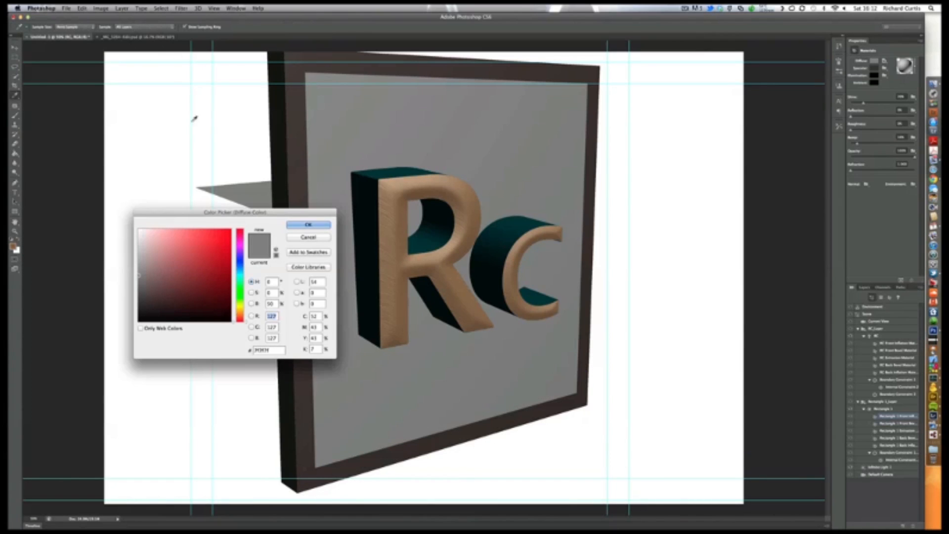
{"action": "left_click", "coordinate": [311, 238]}
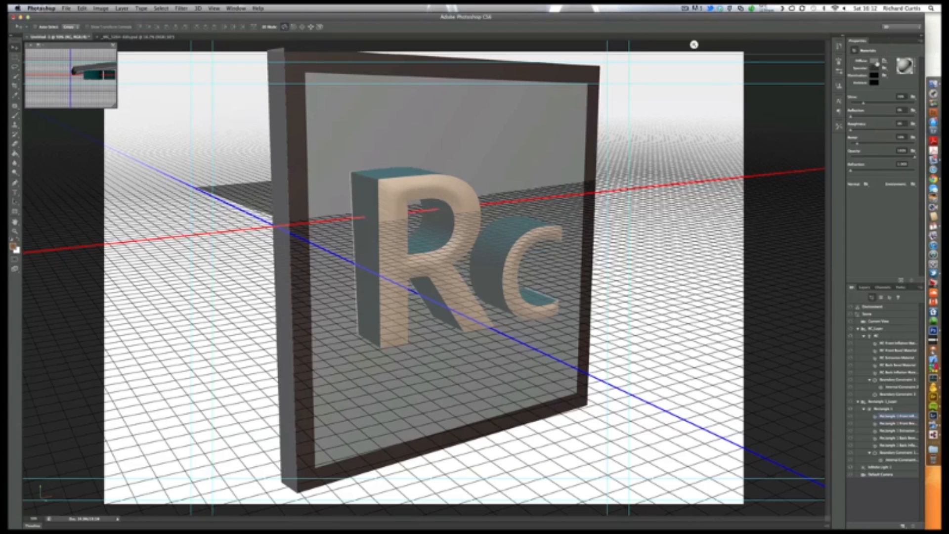
Sample a pale cream colour from the foliage in the forest photo with the Eyedropper and return to the logo document
{"action": "left_click", "coordinate": [132, 38]}
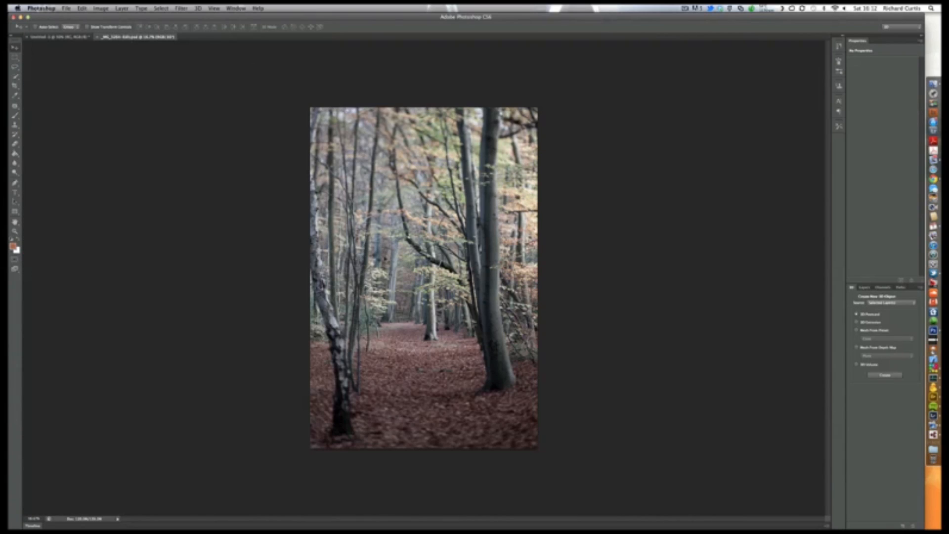
{"action": "left_click", "coordinate": [14, 95]}
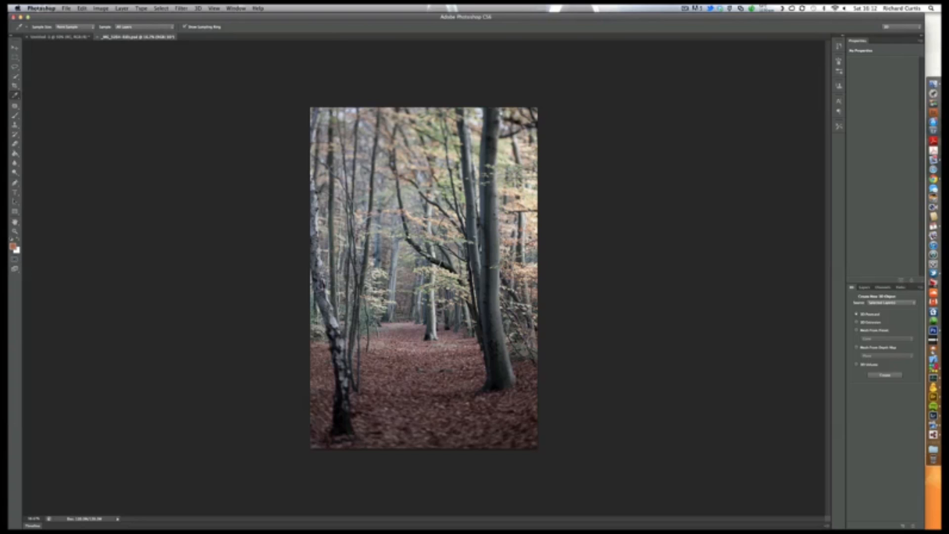
{"action": "left_click", "coordinate": [380, 306]}
{"action": "left_click_drag", "start_coordinate": [379, 305], "coordinate": [379, 307]}
{"action": "left_click", "coordinate": [53, 39]}
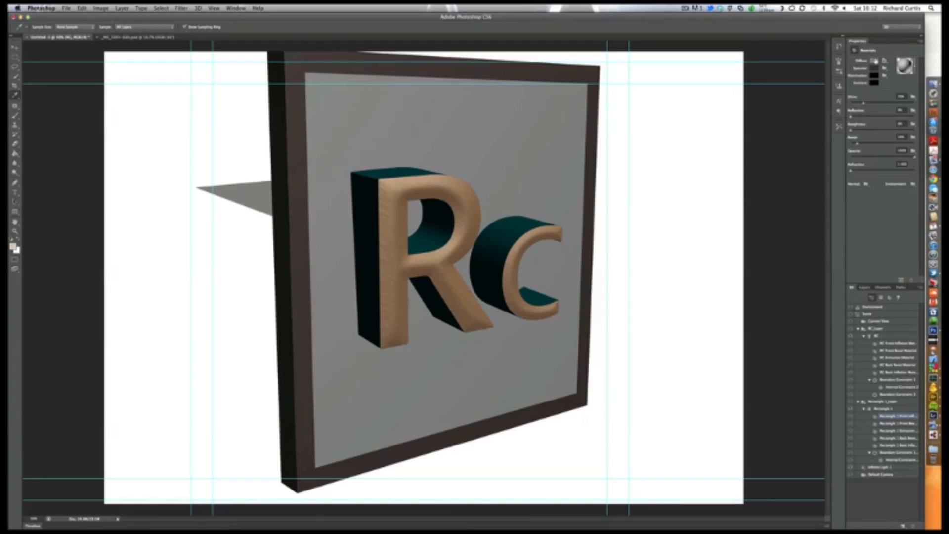
Set the panel's front material diffuse colour to the pale cream sampled from the photo
{"action": "left_click", "coordinate": [874, 61]}
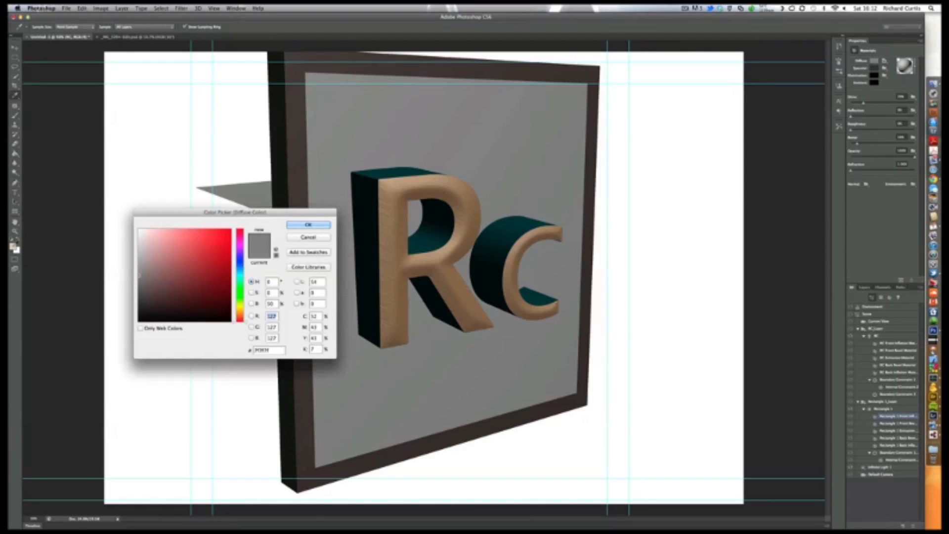
{"action": "left_click", "coordinate": [14, 246]}
{"action": "left_click", "coordinate": [302, 226]}
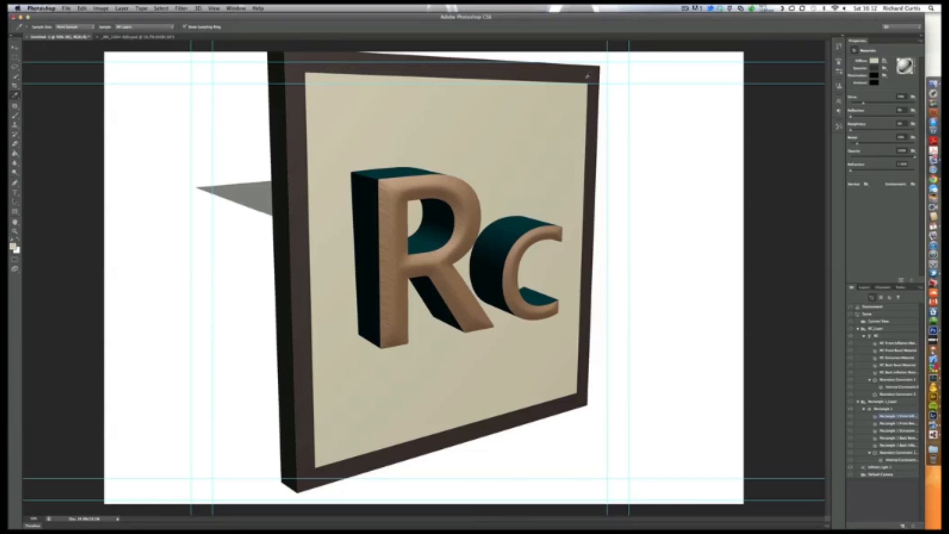
Select the frame's rectangle mesh and adjust its front cap bevel slightly with the on-object controls
{"action": "key", "text": "v"}
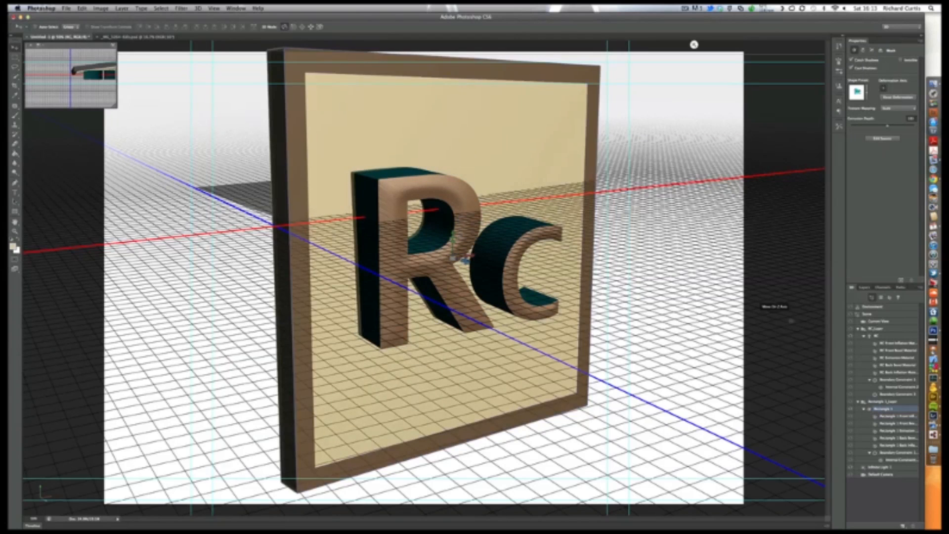
{"action": "left_click", "coordinate": [426, 110]}
{"action": "left_click", "coordinate": [467, 247]}
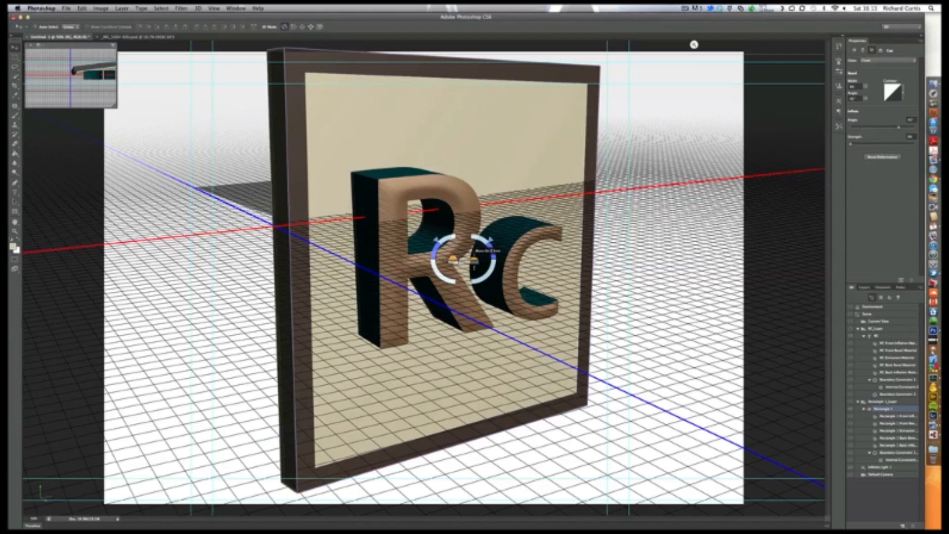
{"action": "left_click_drag", "start_coordinate": [474, 261], "coordinate": [473, 261]}
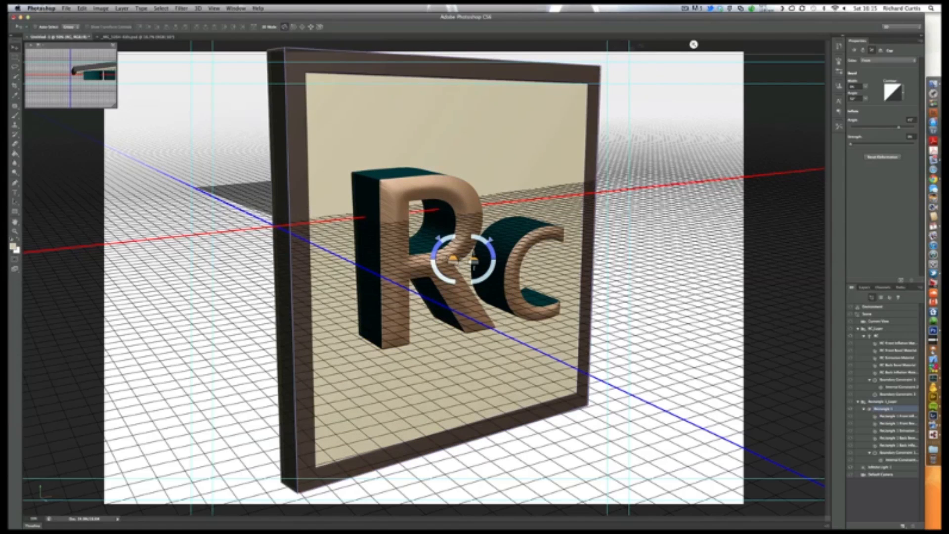
Select the infinite light and redirect it so it falls more directly on the front of the logo
{"action": "left_click", "coordinate": [694, 45]}
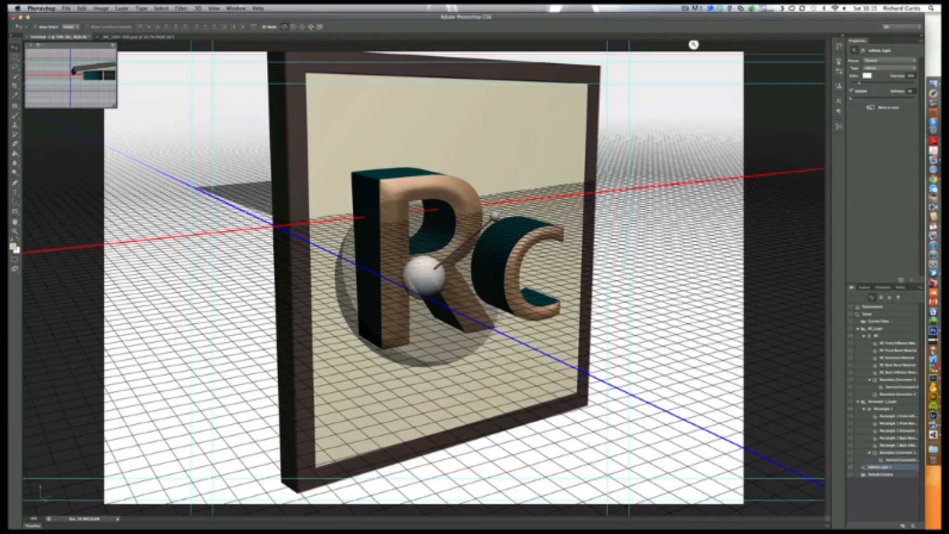
{"action": "mouse_move", "coordinate": [496, 215]}
{"action": "left_mouse_down"}
{"action": "mouse_move", "coordinate": [507, 241]}
{"action": "mouse_move", "coordinate": [490, 282]}
{"action": "mouse_move", "coordinate": [515, 269]}
{"action": "mouse_move", "coordinate": [506, 249]}
{"action": "mouse_move", "coordinate": [507, 276]}
{"action": "mouse_move", "coordinate": [526, 281]}
{"action": "left_mouse_up"}
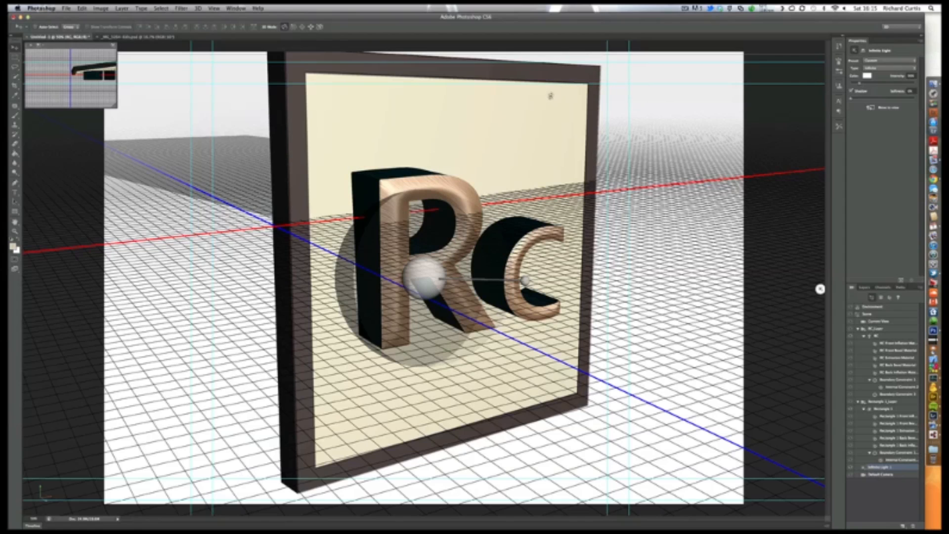
Make a rectangular selection around the whole logo and its shadow, and render the selected area
{"action": "key", "text": "m"}
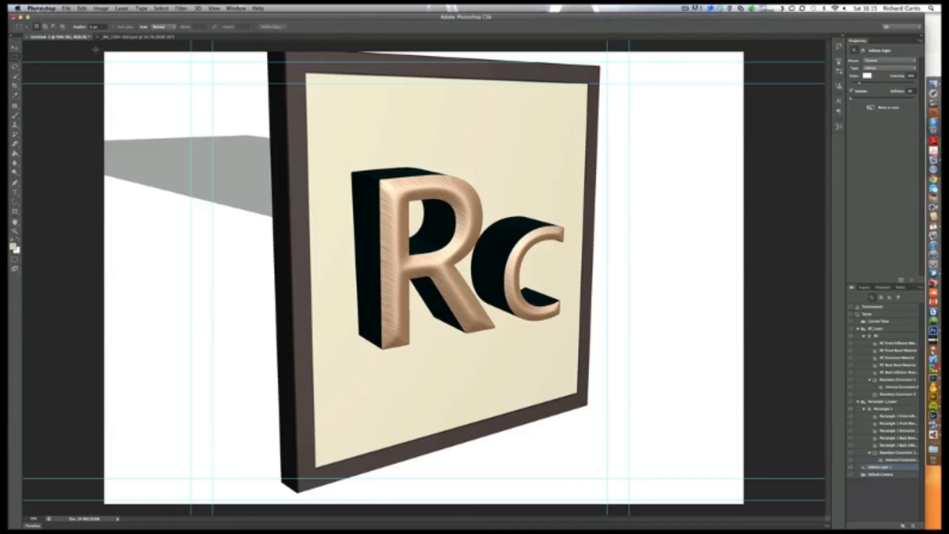
{"action": "left_click_drag", "start_coordinate": [551, 85], "coordinate": [633, 491]}
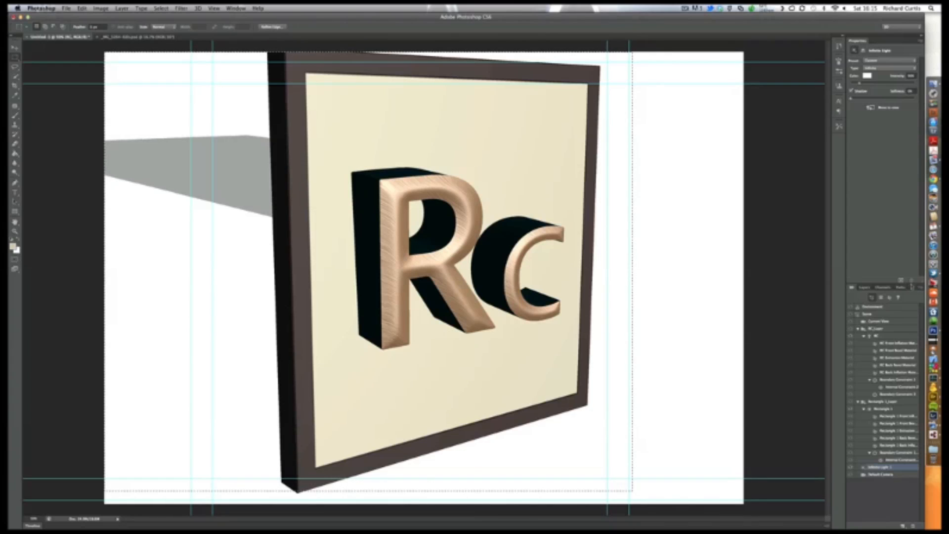
{"action": "key", "text": "alt+shift+super+r"}
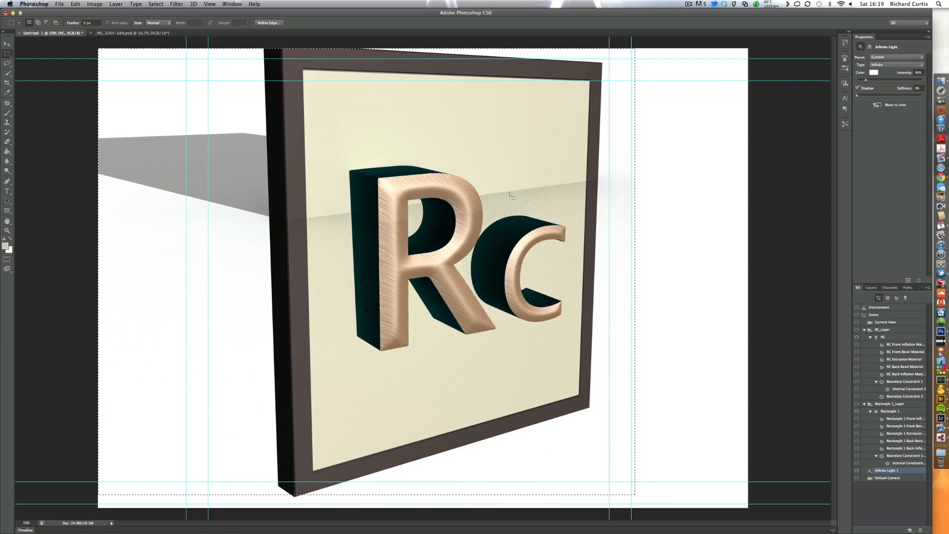
Select both the RC and Rectangle 1 layer groups, raise them along the Y axis and snap them to the ground plane
{"action": "left_click", "coordinate": [5, 43]}
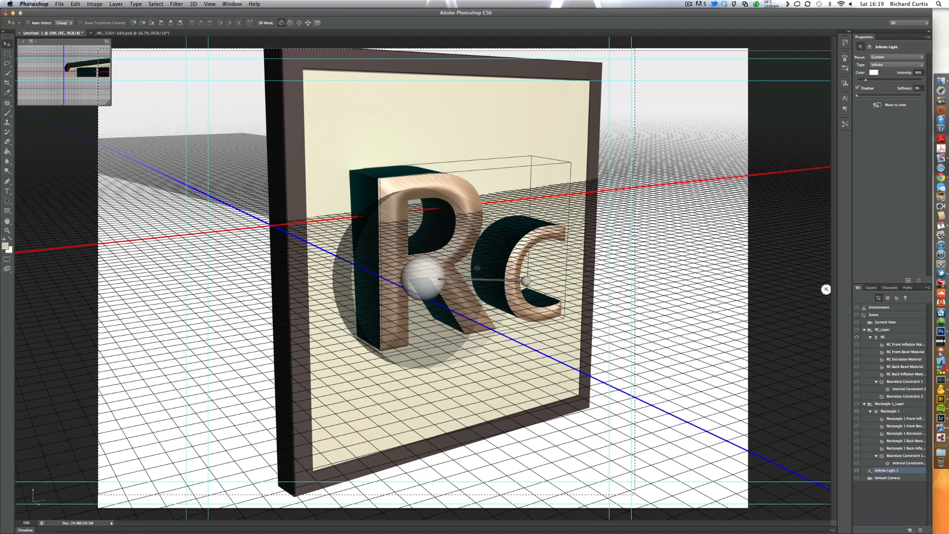
{"action": "left_click", "coordinate": [883, 330]}
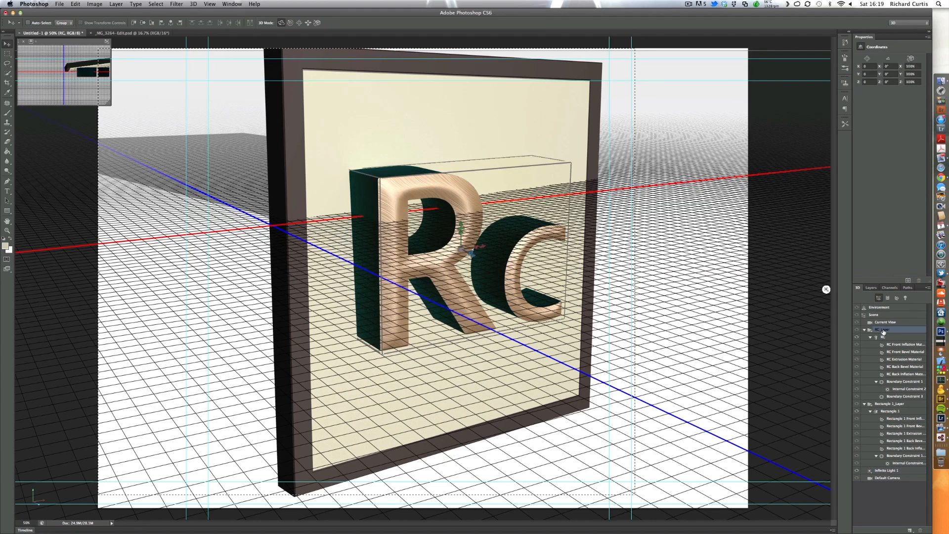
{"action": "left_click", "coordinate": [886, 404], "text": "shift"}
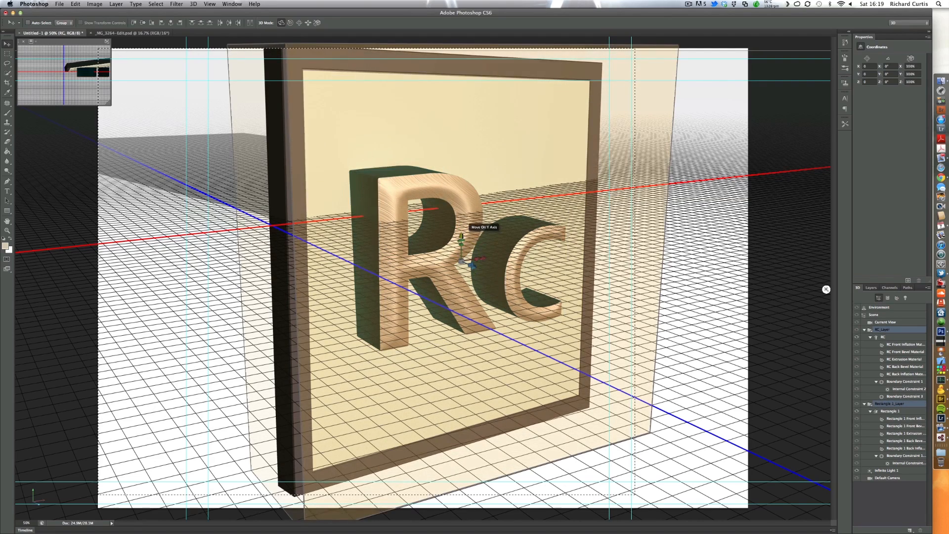
{"action": "left_click_drag", "start_coordinate": [462, 232], "coordinate": [470, 74]}
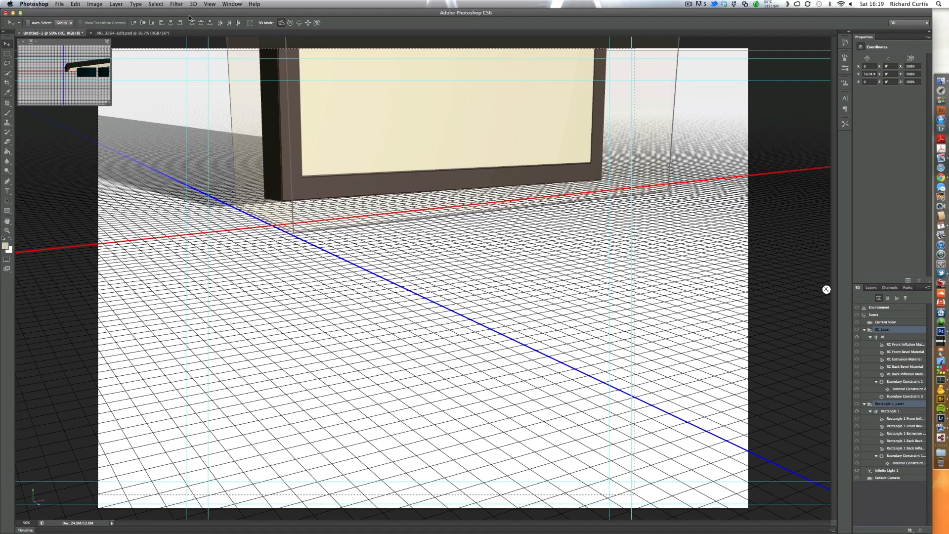
{"action": "left_click", "coordinate": [195, 3]}
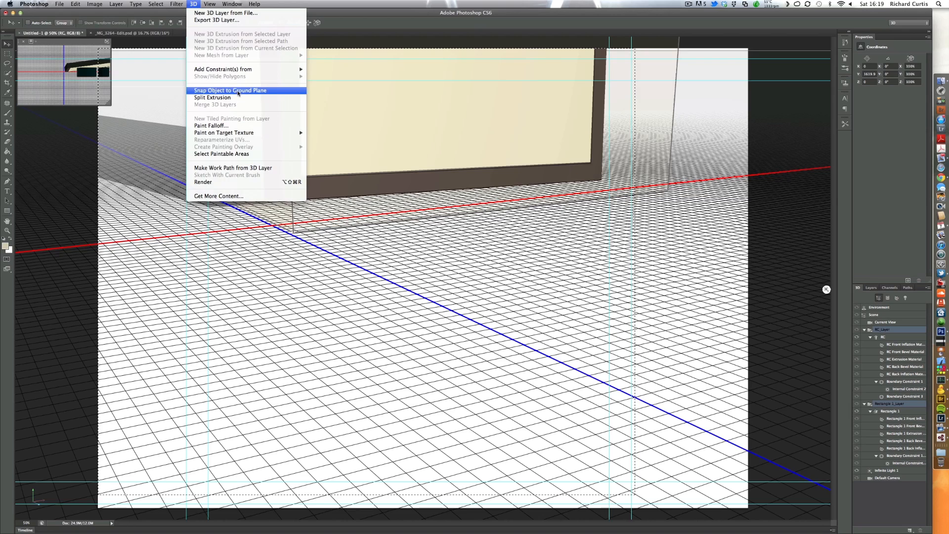
{"action": "left_click", "coordinate": [238, 92]}
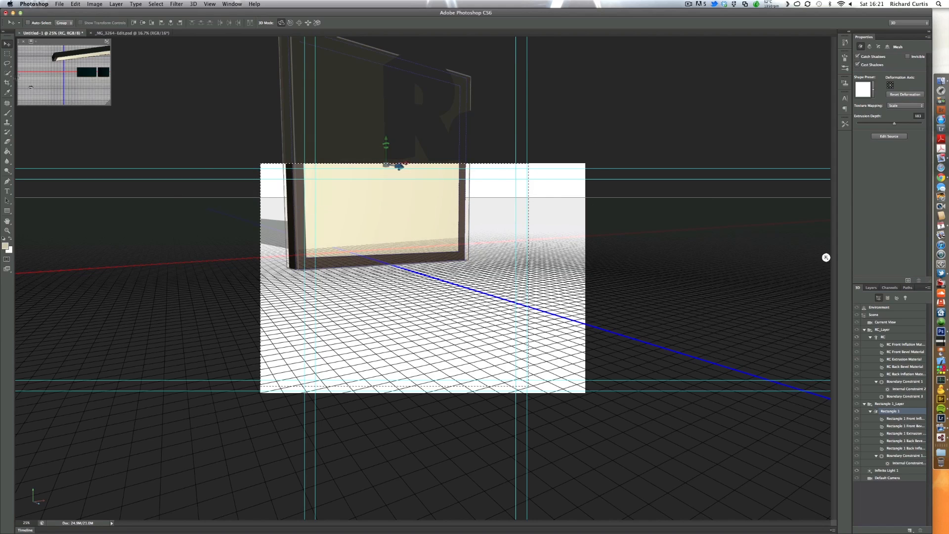
Extend the canvas upward with the Crop tool so the whole raised logo fits, and apply the crop
{"action": "left_click", "coordinate": [7, 82]}
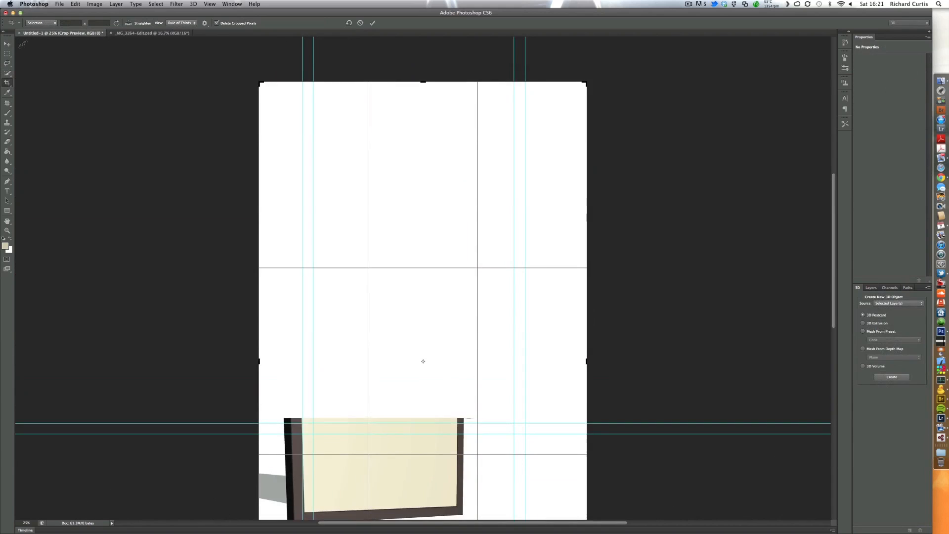
{"action": "left_click", "coordinate": [11, 45]}
{"action": "left_click", "coordinate": [528, 172]}
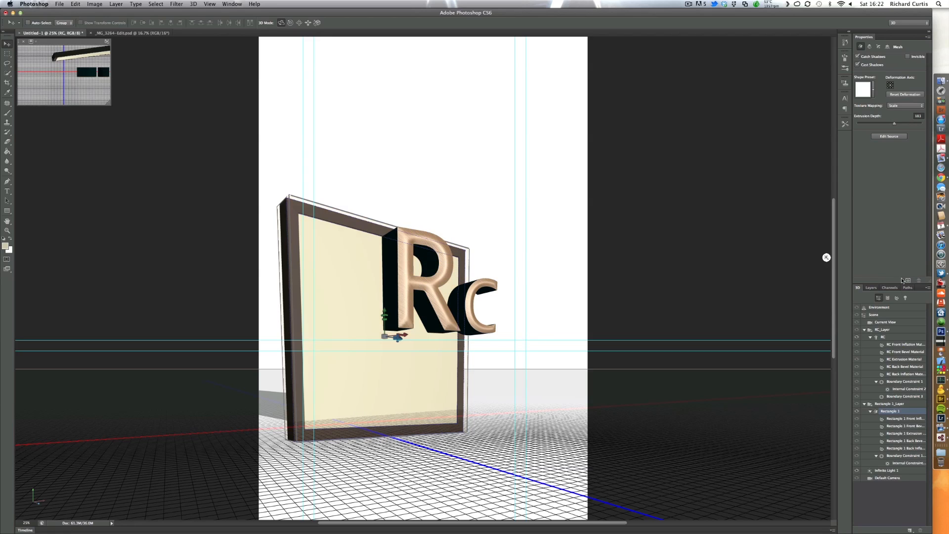
Select the Rc text mesh and move it back and sideways so it sits in front of the framed panel
{"action": "left_click", "coordinate": [880, 337]}
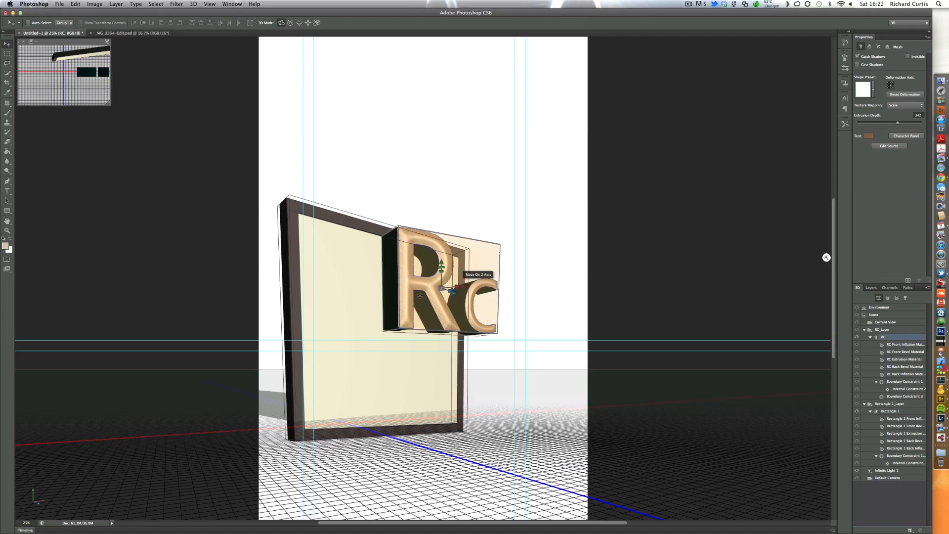
{"action": "left_click_drag", "start_coordinate": [445, 280], "coordinate": [383, 252]}
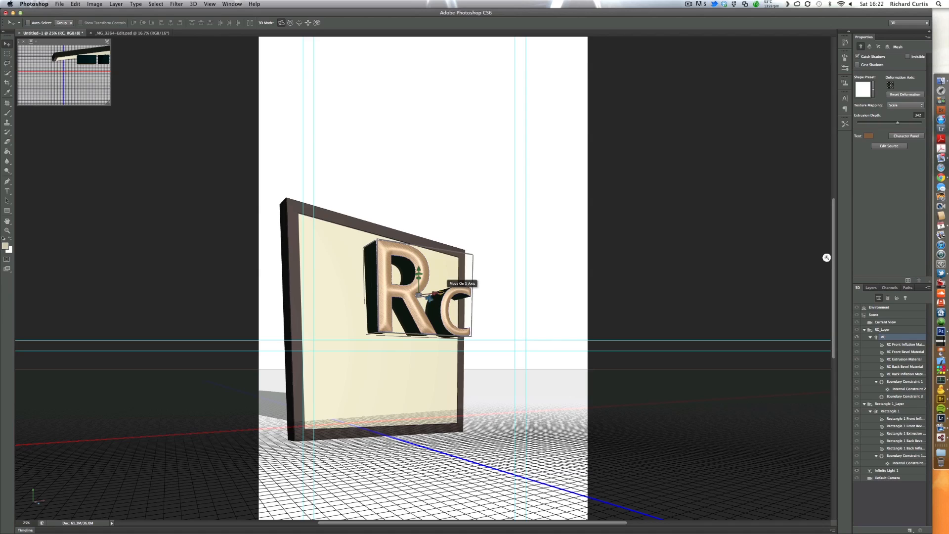
{"action": "left_click_drag", "start_coordinate": [438, 292], "coordinate": [397, 261]}
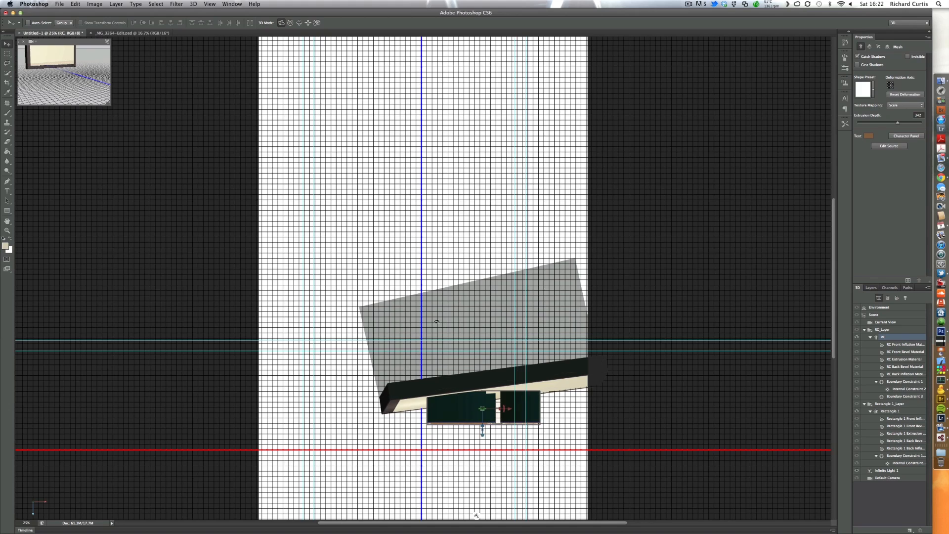
In the top view, straighten the frame and rotate it around the Y axis until it is parallel to the Rc text
{"action": "left_click", "coordinate": [546, 360]}
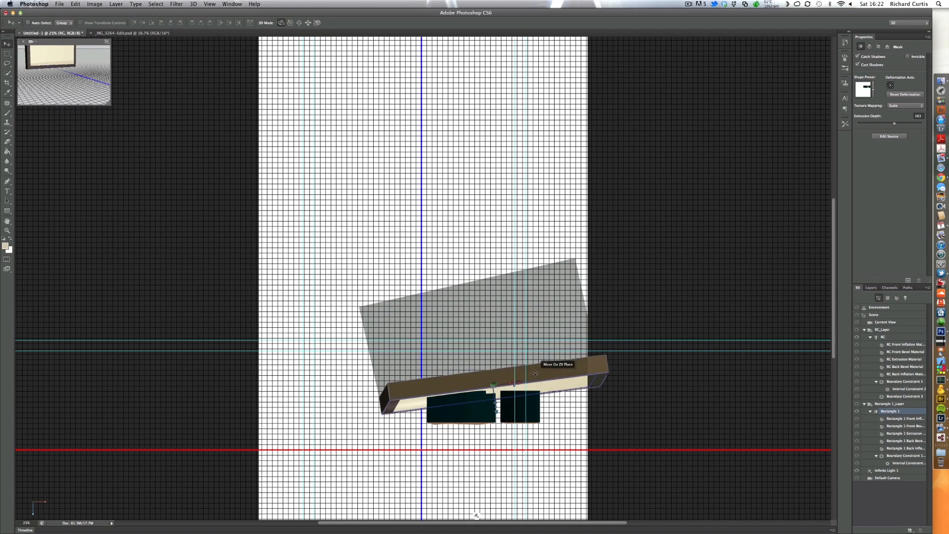
{"action": "left_click_drag", "start_coordinate": [611, 356], "coordinate": [606, 365]}
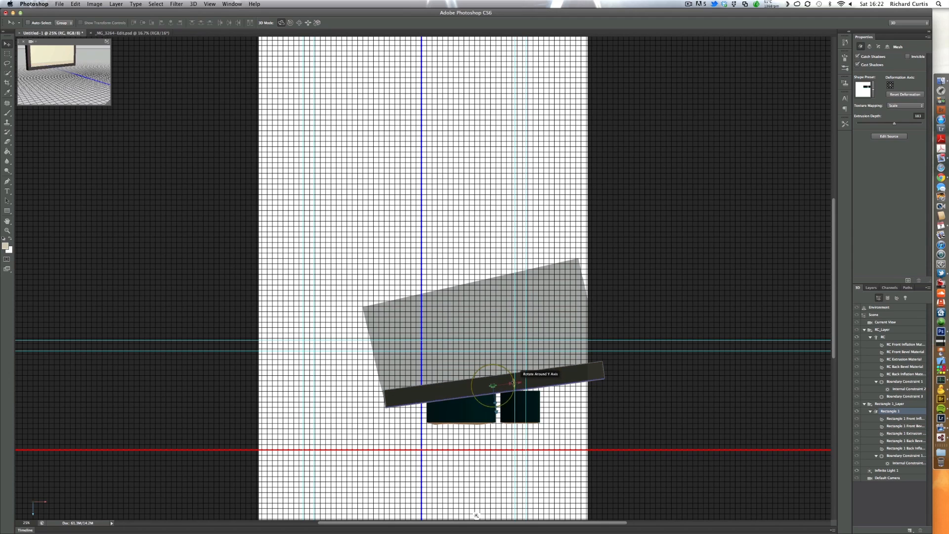
{"action": "left_click_drag", "start_coordinate": [515, 383], "coordinate": [512, 383]}
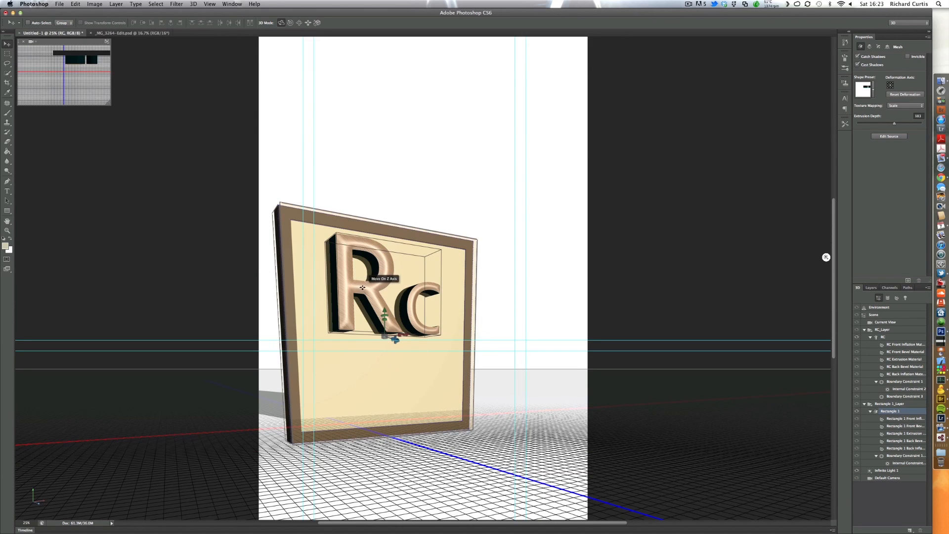
In the front view, move the Rc text mesh down along the Y axis to centre it within the cream panel
{"action": "left_click", "coordinate": [31, 41]}
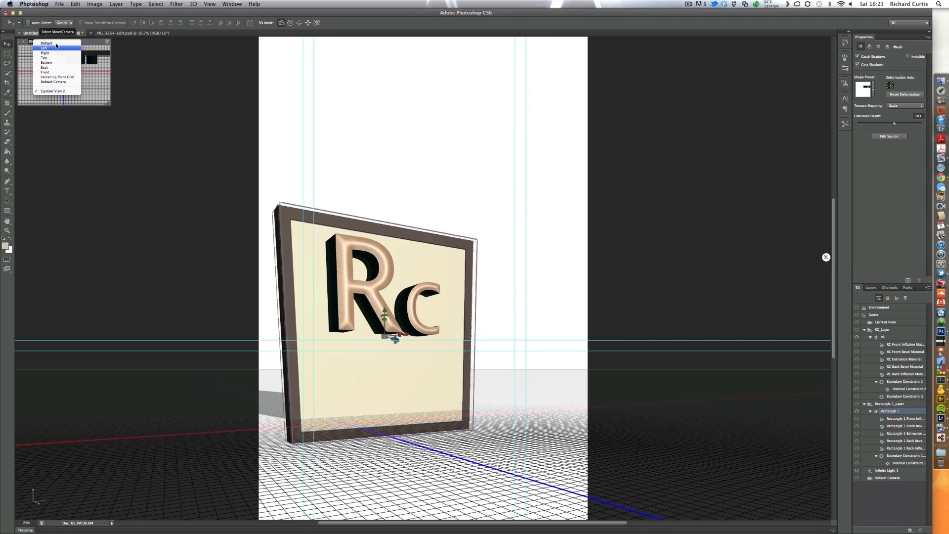
{"action": "left_click", "coordinate": [50, 72]}
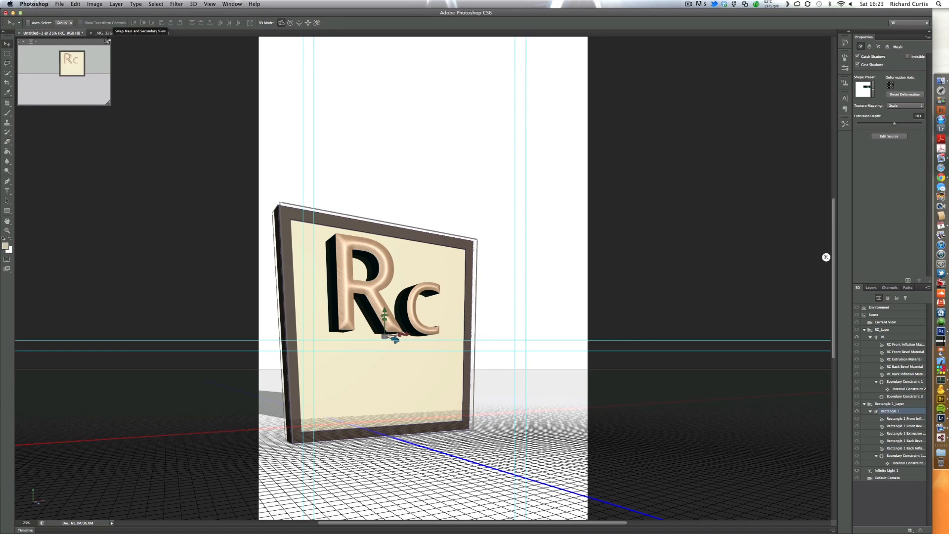
{"action": "left_click", "coordinate": [107, 41]}
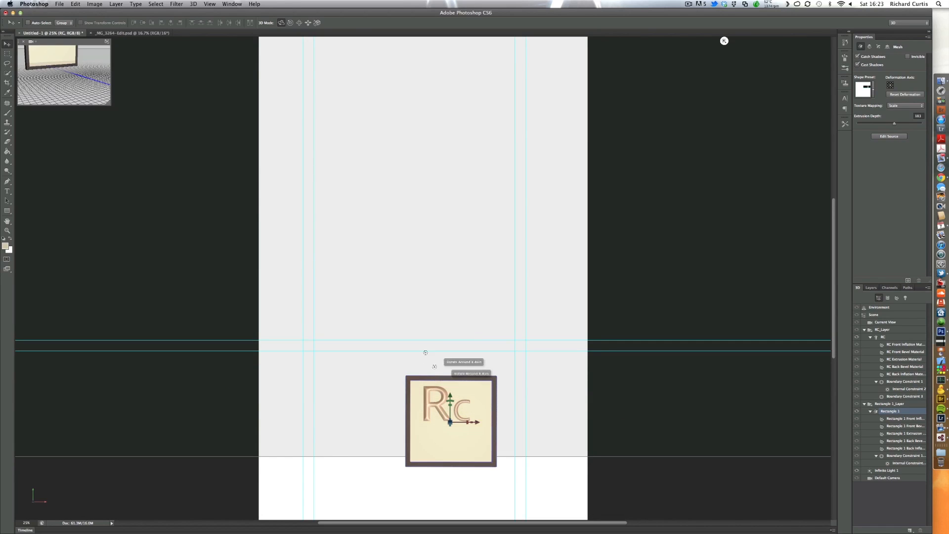
{"action": "key", "text": "v"}
{"action": "key", "text": "v"}
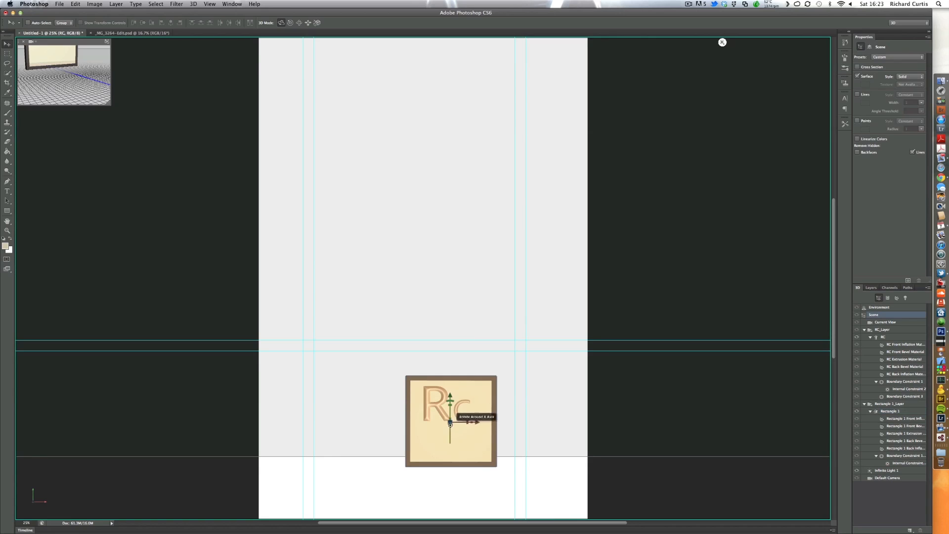
{"action": "left_click_drag", "start_coordinate": [449, 396], "coordinate": [447, 402]}
{"action": "left_click", "coordinate": [430, 394]}
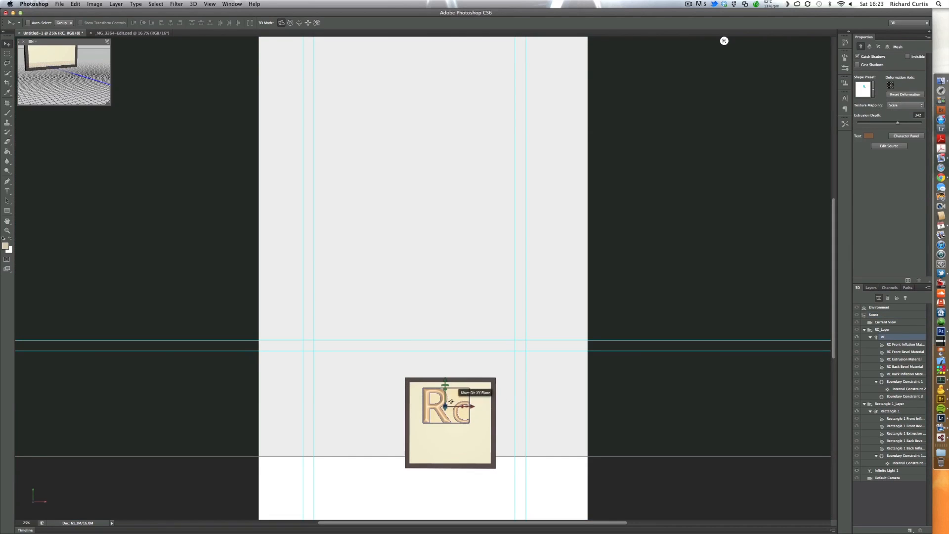
{"action": "left_click_drag", "start_coordinate": [445, 386], "coordinate": [443, 450]}
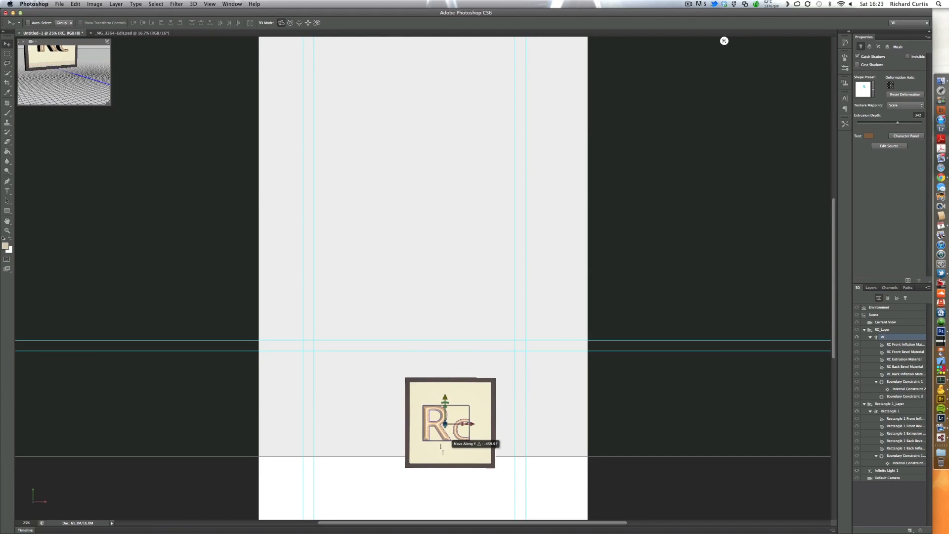
{"action": "left_click", "coordinate": [33, 41]}
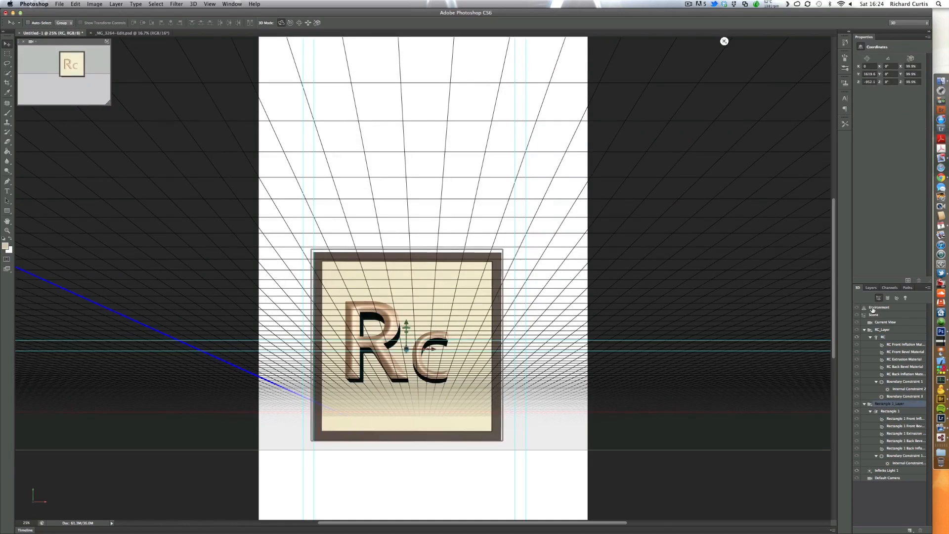
{"action": "left_click", "coordinate": [872, 309]}
{"action": "left_click_drag", "start_coordinate": [289, 124], "coordinate": [213, 135]}
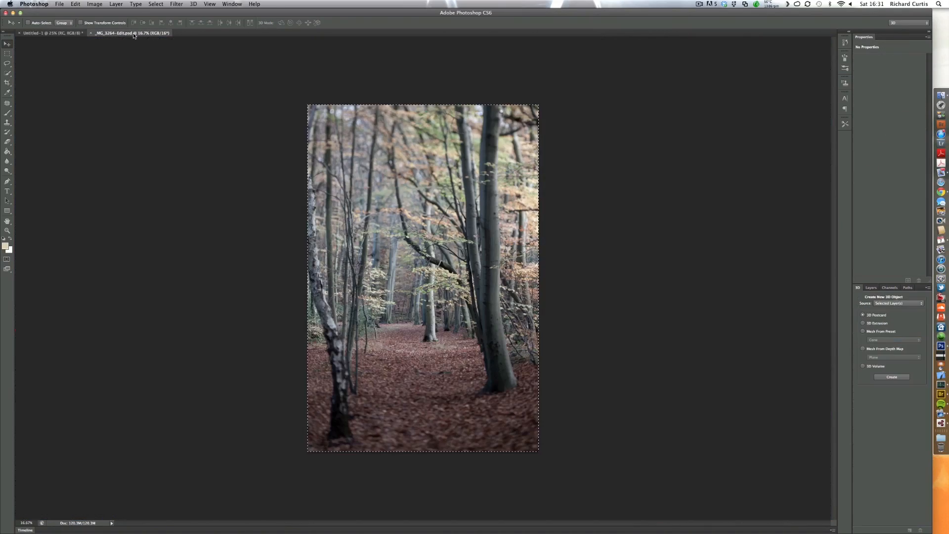
Select the entire forest photo in the other open document and paste its copy into the logo document
{"action": "left_click", "coordinate": [135, 33]}
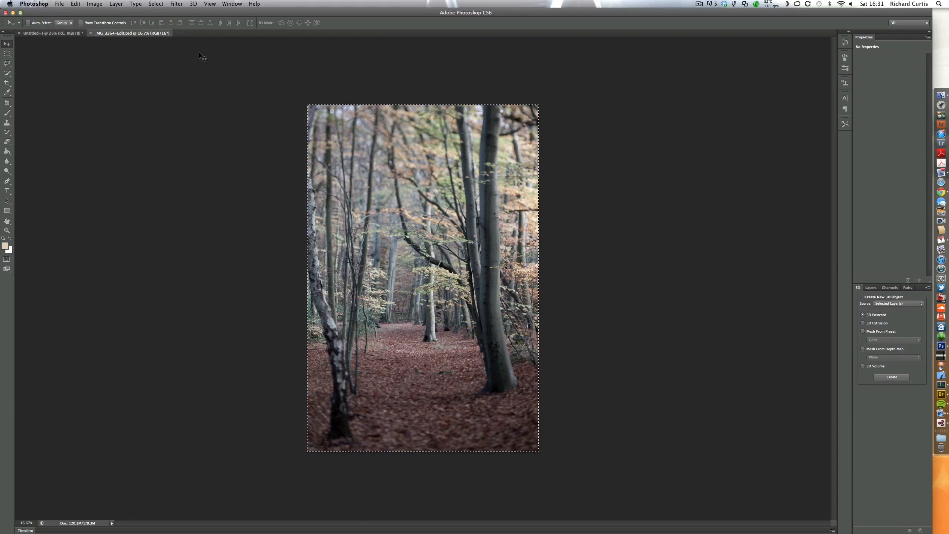
{"action": "left_click", "coordinate": [158, 3]}
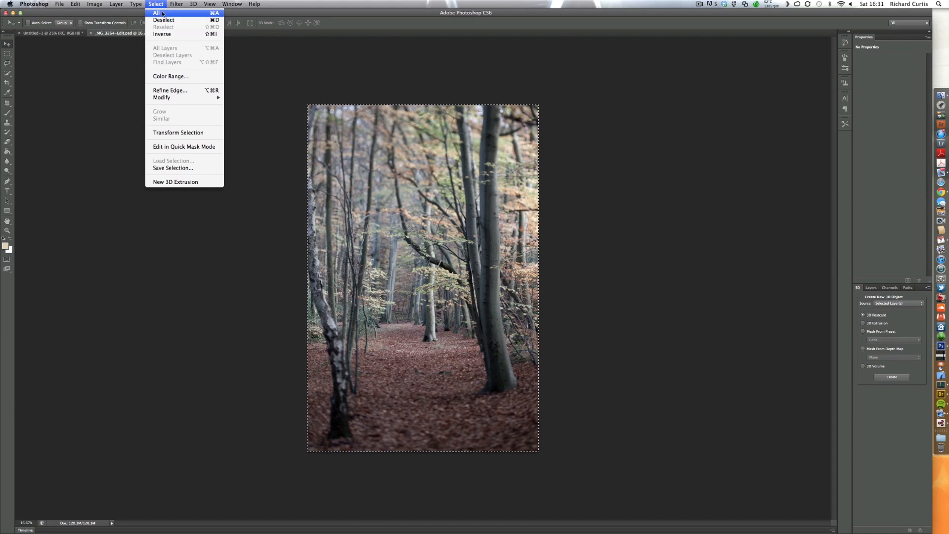
{"action": "left_click", "coordinate": [159, 12]}
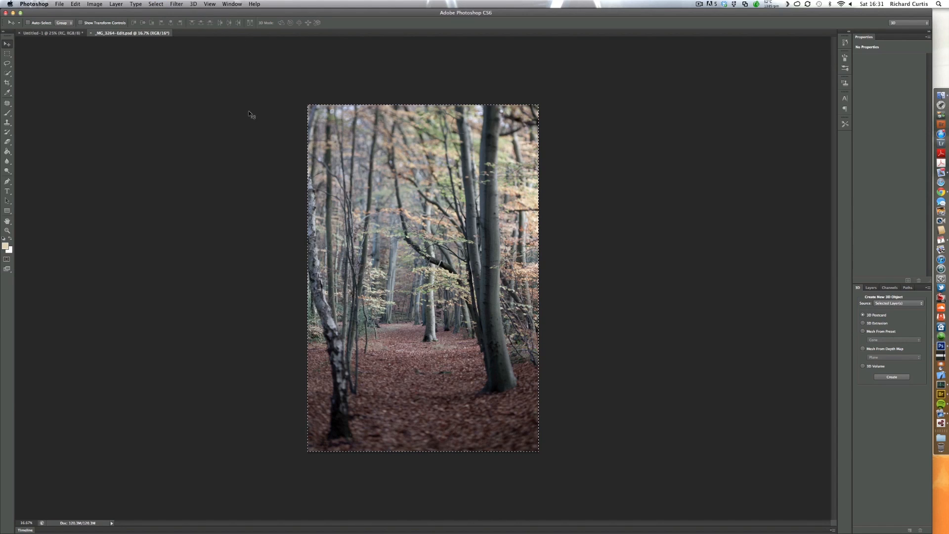
{"action": "left_click", "coordinate": [54, 33]}
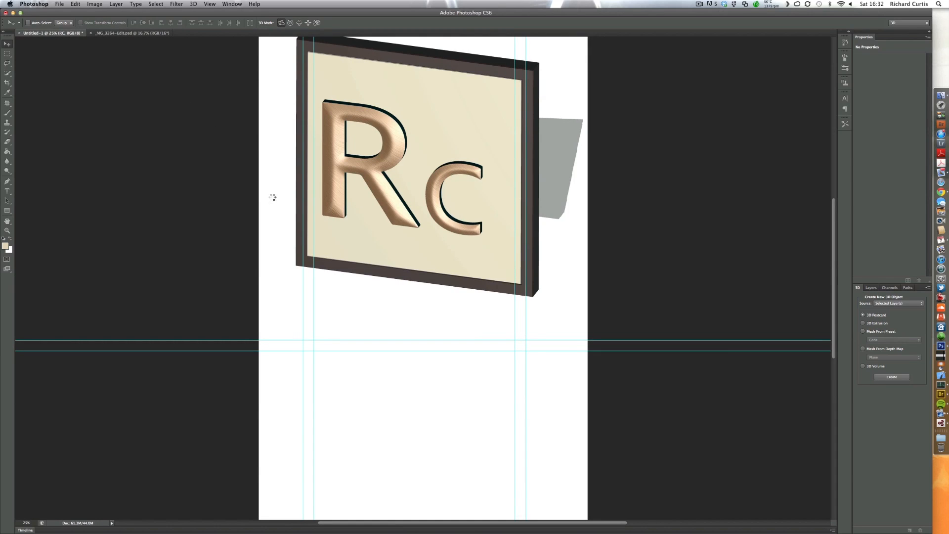
{"action": "key", "text": "super+v"}
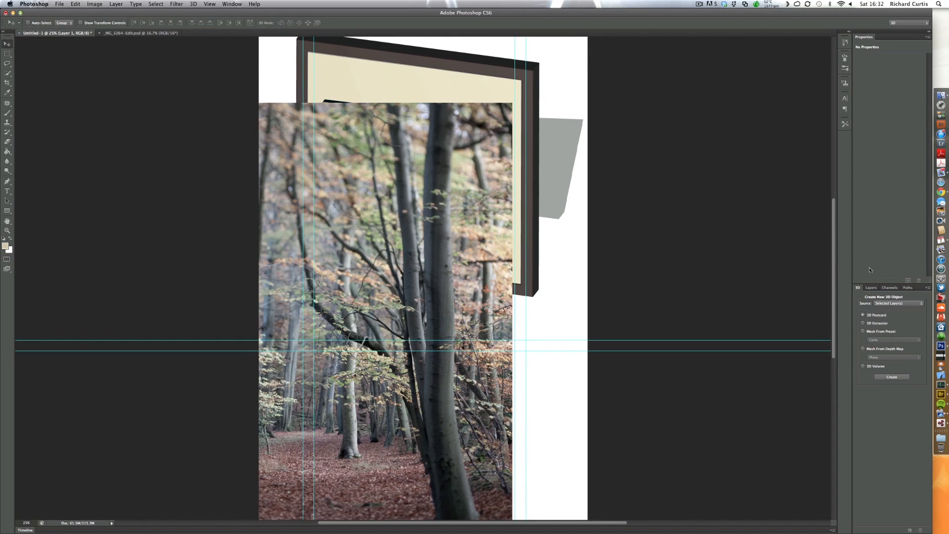
Reposition the pasted forest photo so it covers the canvas and place its layer beneath the RC layer
{"action": "left_click", "coordinate": [871, 288]}
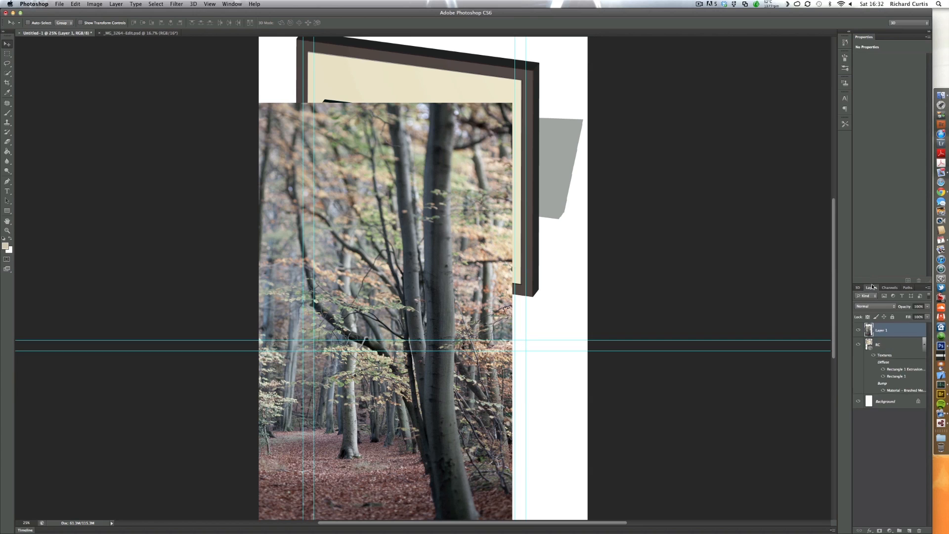
{"action": "left_click_drag", "start_coordinate": [420, 249], "coordinate": [460, 222]}
{"action": "left_click_drag", "start_coordinate": [513, 146], "coordinate": [495, 149]}
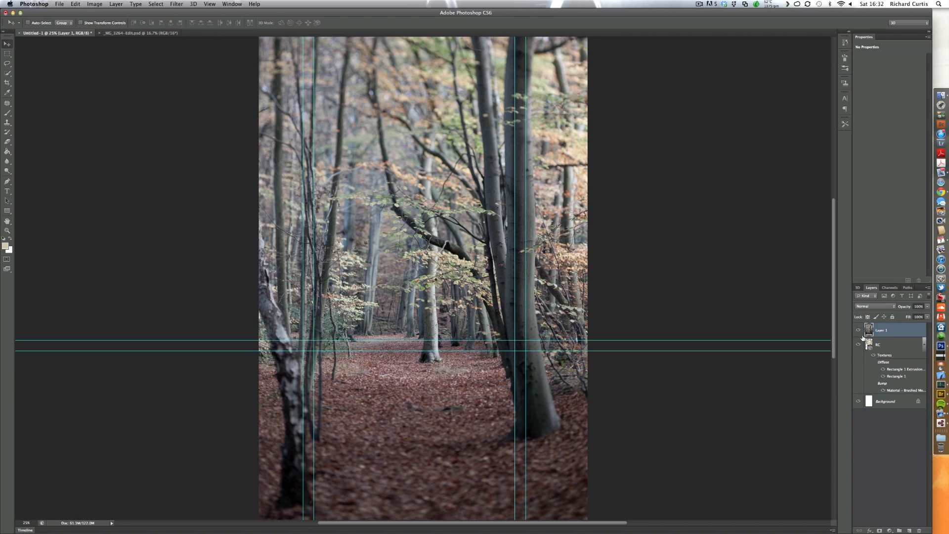
{"action": "left_click_drag", "start_coordinate": [890, 329], "coordinate": [888, 377]}
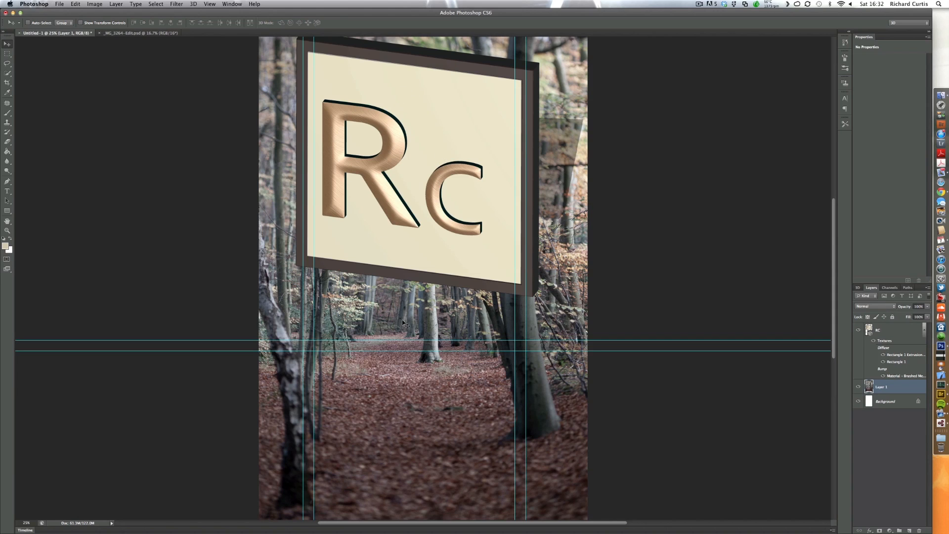
With the RC layer selected, try defining a perspective plane over the forest floor in Vanishing Point and extend it towards the foreground
{"action": "left_click", "coordinate": [885, 331]}
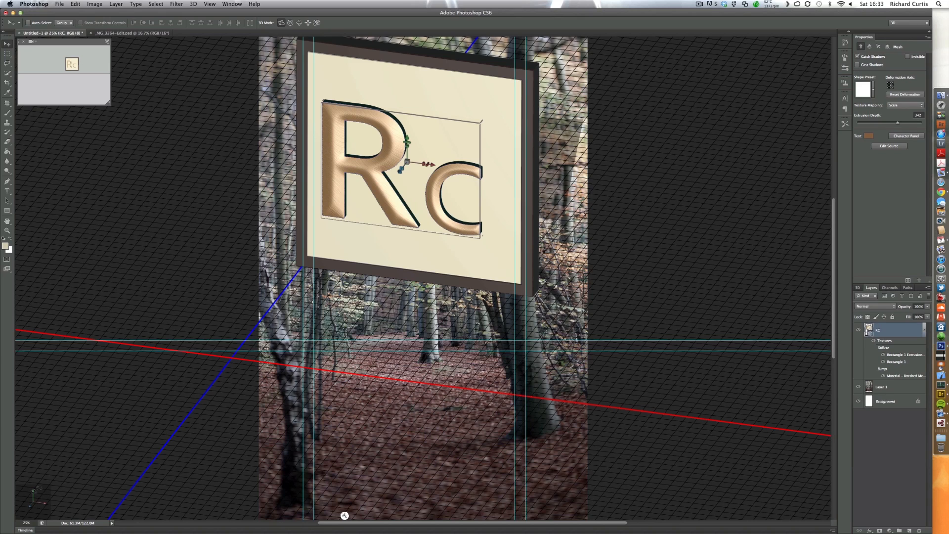
{"action": "left_click", "coordinate": [36, 500]}
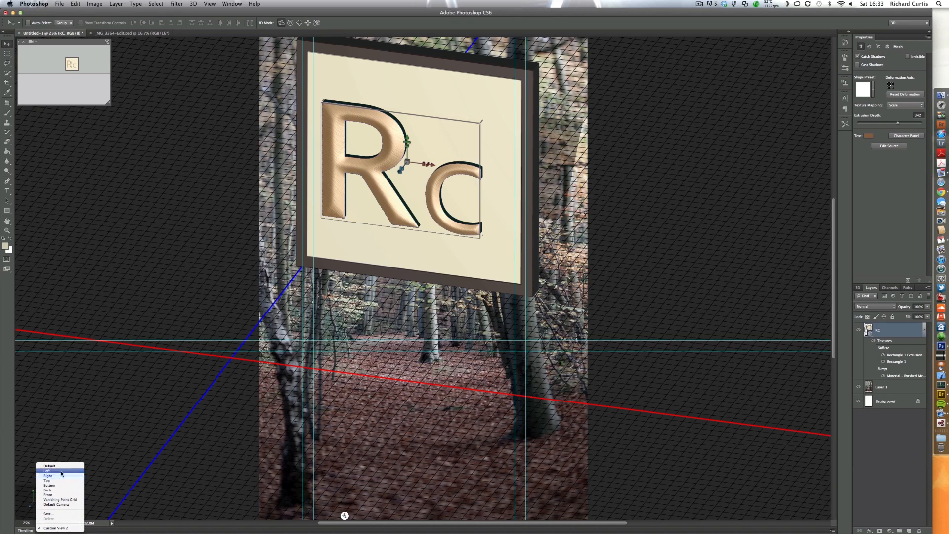
{"action": "left_click", "coordinate": [60, 499]}
{"action": "left_click", "coordinate": [522, 179]}
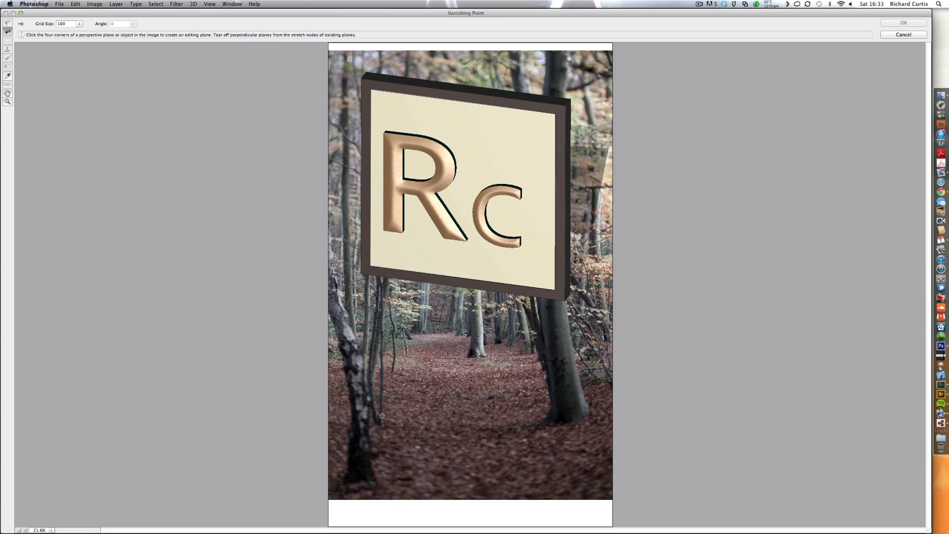
{"action": "left_click", "coordinate": [380, 421]}
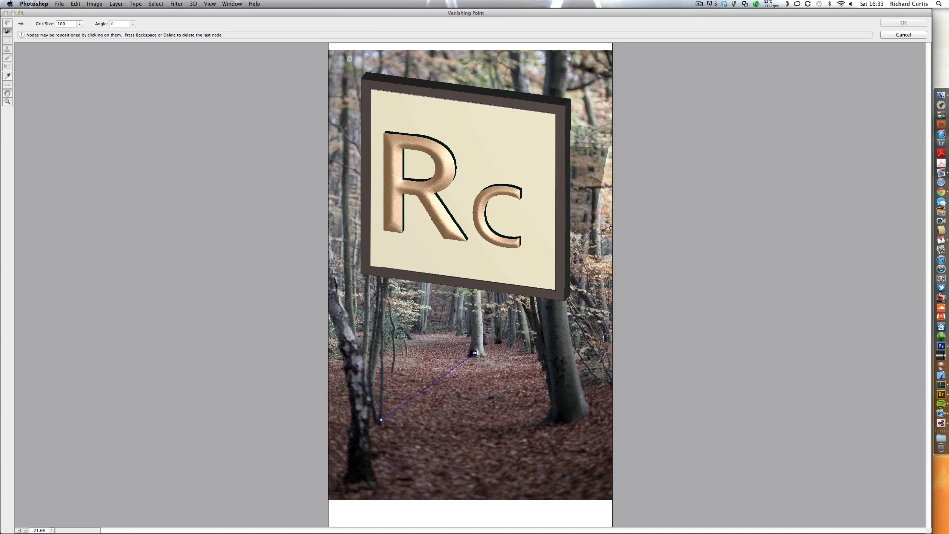
{"action": "left_click", "coordinate": [601, 353]}
{"action": "left_click", "coordinate": [561, 421]}
{"action": "left_click_drag", "start_coordinate": [539, 352], "coordinate": [600, 260]}
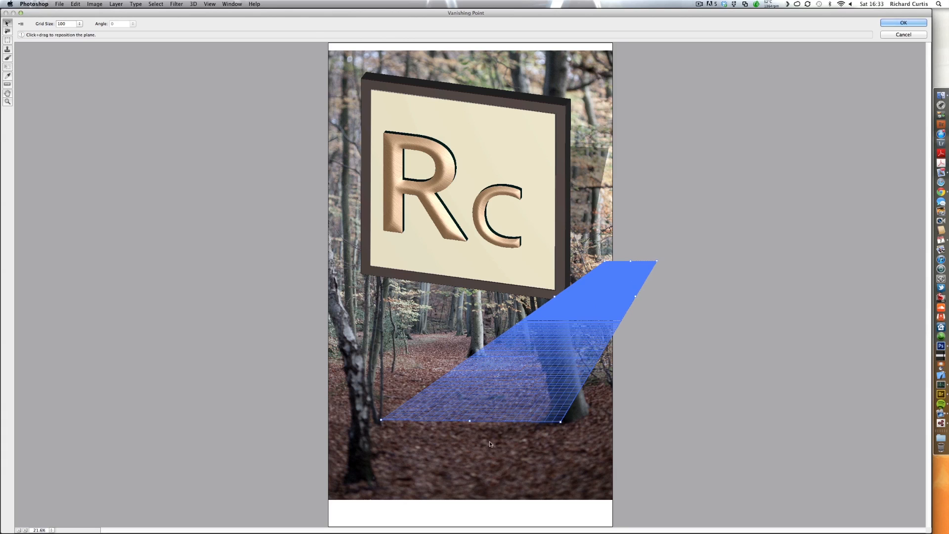
{"action": "left_click_drag", "start_coordinate": [470, 421], "coordinate": [384, 508]}
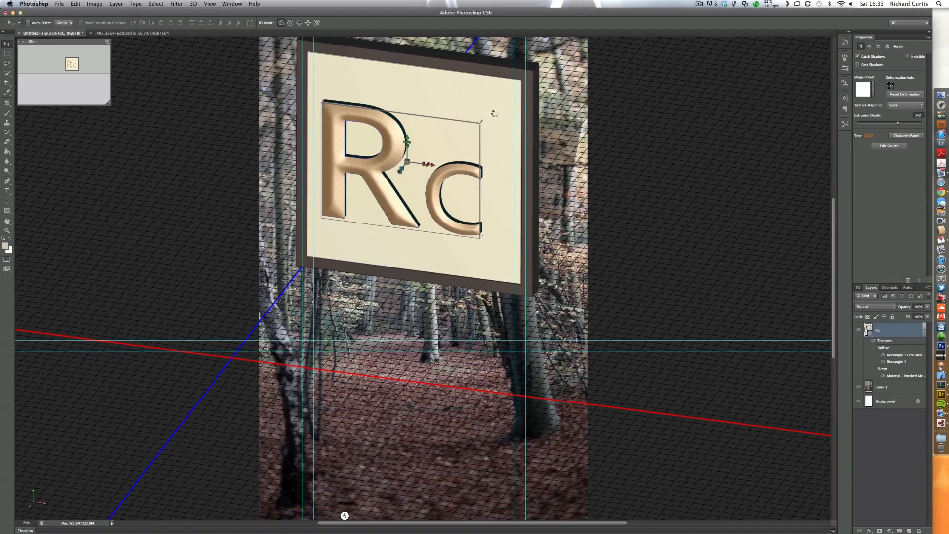
Scale the RC and Rectangle 1 groups uniformly to about 30% and move the logo down onto the forest path
{"action": "left_click_drag", "start_coordinate": [495, 114], "coordinate": [350, 374]}
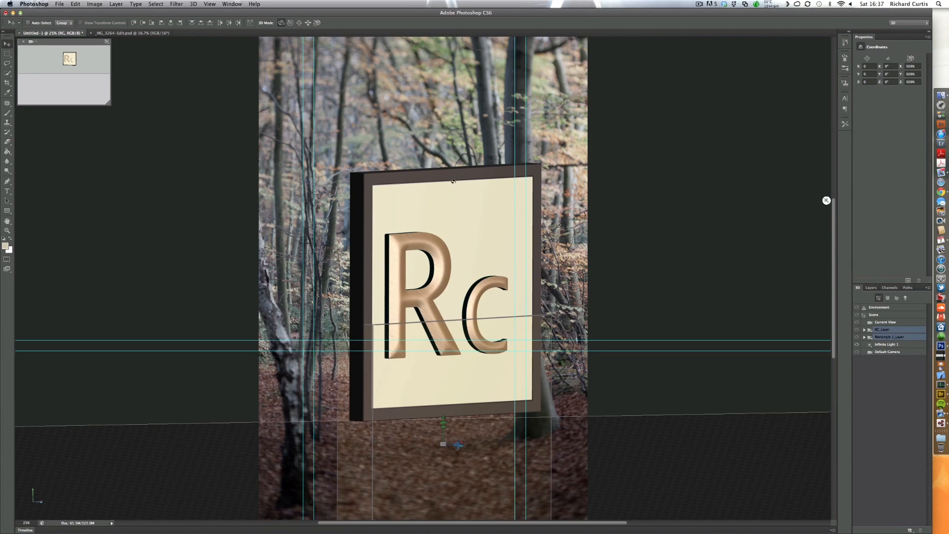
{"action": "key", "text": "v"}
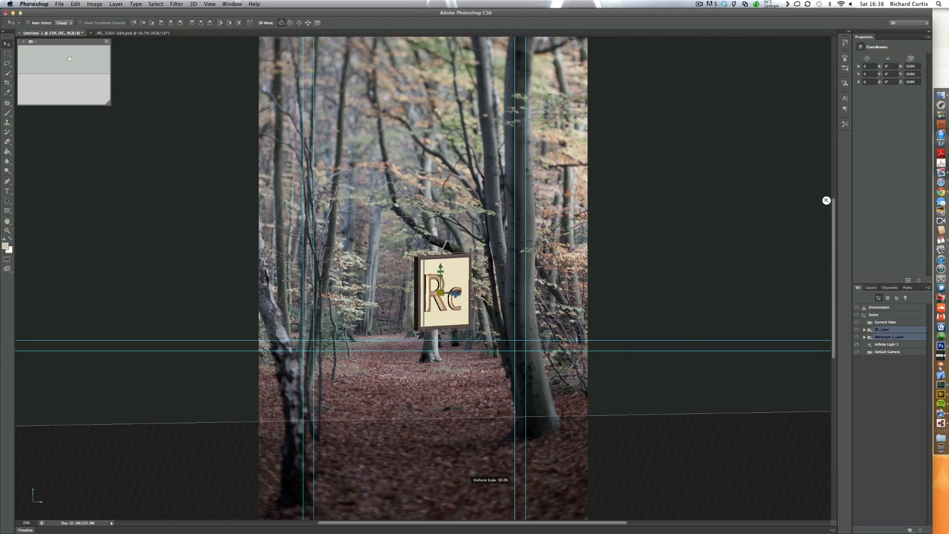
{"action": "left_click_drag", "start_coordinate": [478, 338], "coordinate": [478, 337]}
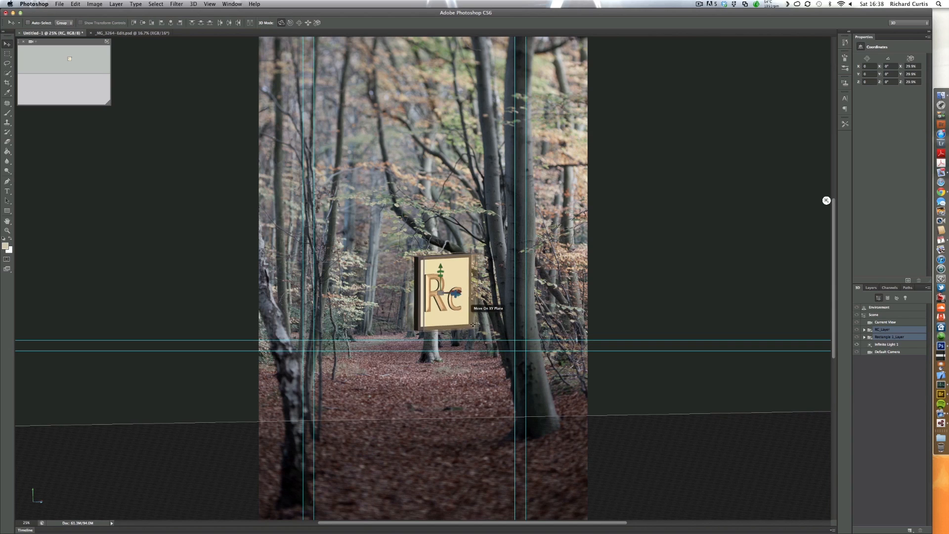
{"action": "left_click_drag", "start_coordinate": [478, 326], "coordinate": [421, 364]}
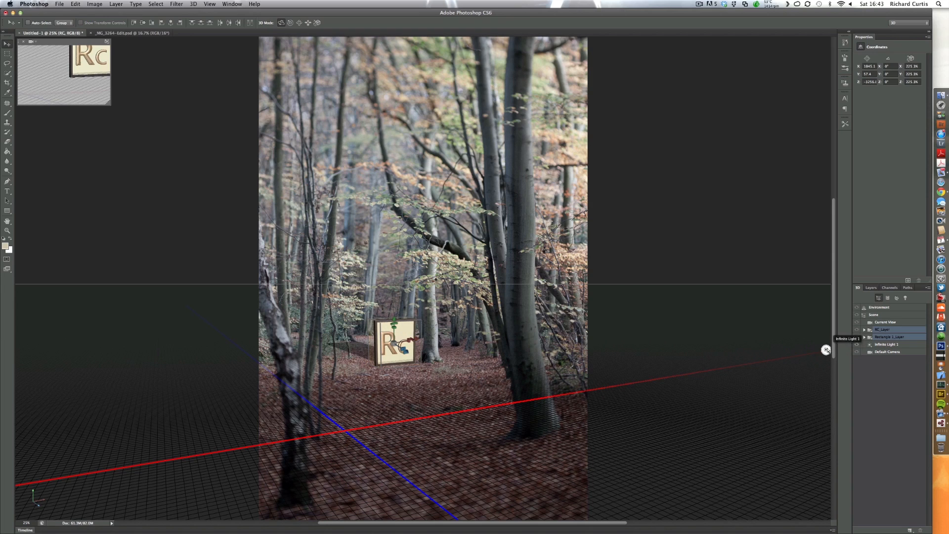
Redirect Infinite Light 1 so it shines from behind the logo at upper right, and soften its shadow to about 90%
{"action": "left_click", "coordinate": [827, 350]}
{"action": "mouse_move", "coordinate": [498, 286]}
{"action": "left_mouse_down"}
{"action": "mouse_move", "coordinate": [592, 220]}
{"action": "mouse_move", "coordinate": [539, 192]}
{"action": "left_mouse_up"}
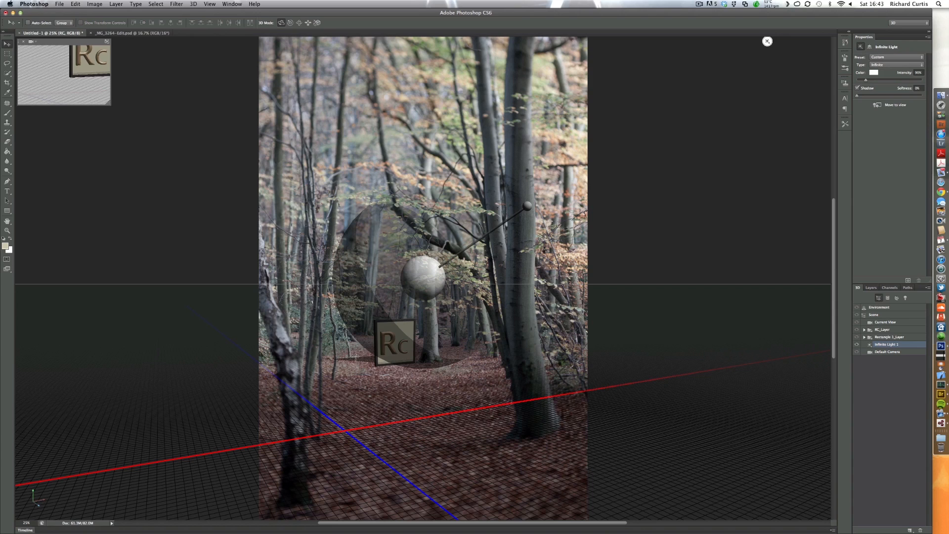
{"action": "mouse_move", "coordinate": [339, 354]}
{"action": "left_mouse_down"}
{"action": "mouse_move", "coordinate": [344, 373]}
{"action": "mouse_move", "coordinate": [358, 343]}
{"action": "mouse_move", "coordinate": [341, 363]}
{"action": "left_mouse_up"}
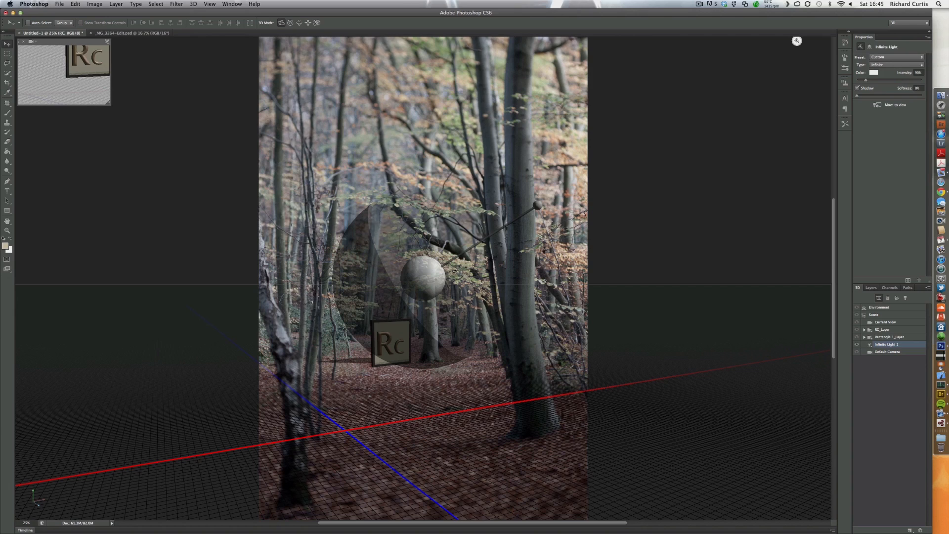
{"action": "left_click_drag", "start_coordinate": [858, 97], "coordinate": [916, 95]}
Add a blank layer mask to the RC layer to control how the logo meets the forest floor
{"action": "key", "text": "m"}
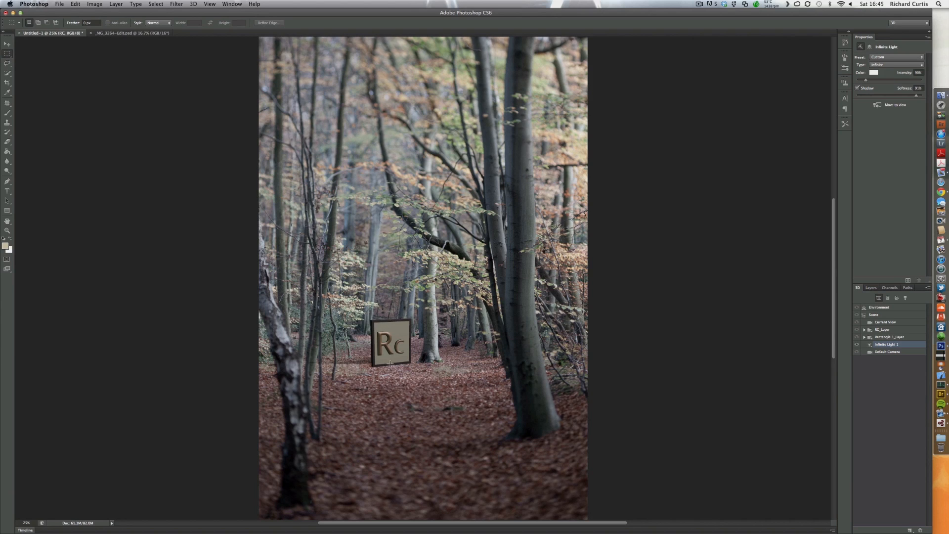
{"action": "scroll", "coordinate": [396, 352], "scroll_direction": "up", "scroll_amount": 3}
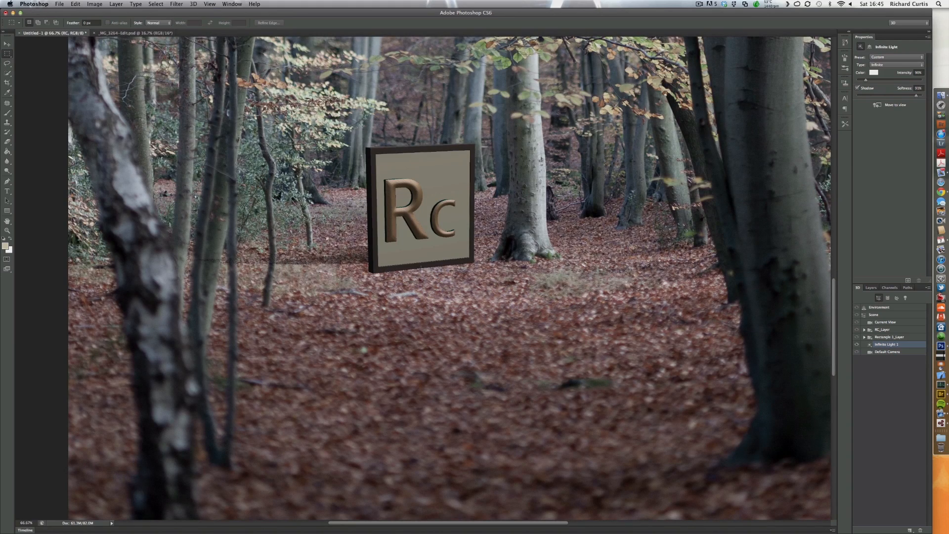
{"action": "left_click", "coordinate": [872, 288]}
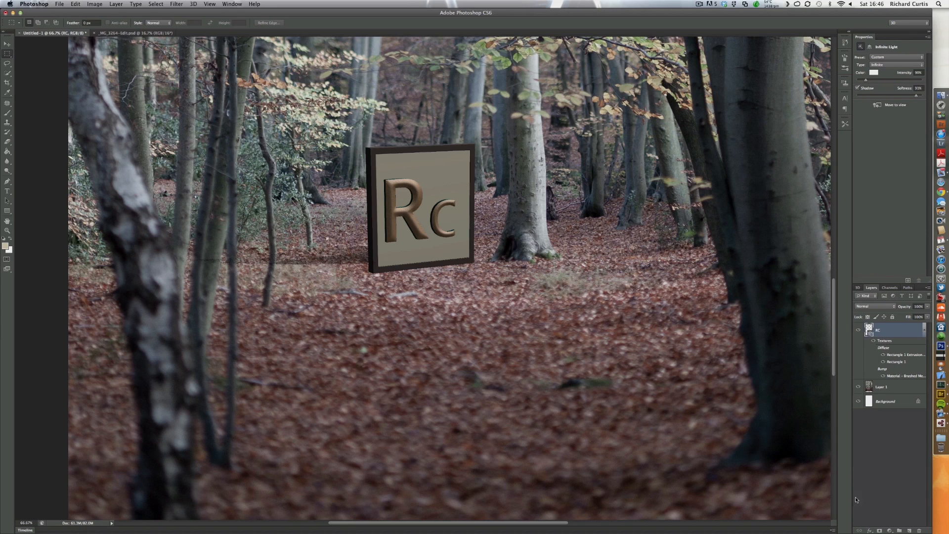
{"action": "left_click", "coordinate": [881, 530]}
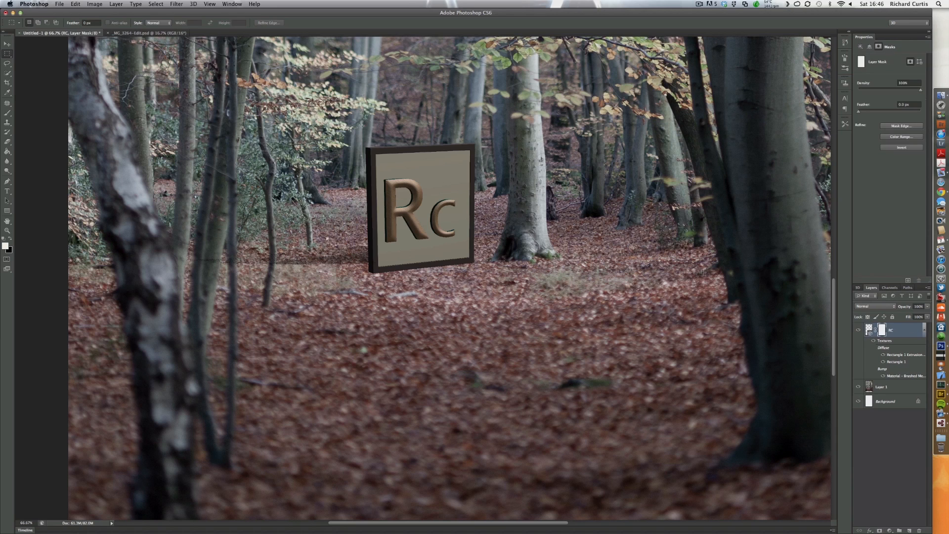
With a large soft brush, paint black on the RC mask along the logo's bottom edge so it sinks into the leaves
{"action": "key", "text": "b"}
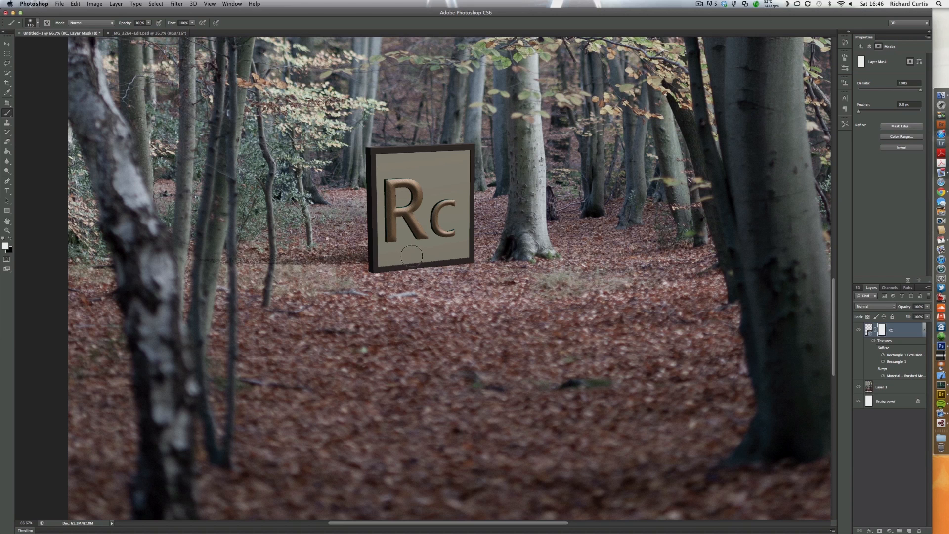
{"action": "mouse_move", "coordinate": [433, 318]}
{"action": "left_mouse_down"}
{"action": "mouse_move", "coordinate": [701, 333]}
{"action": "mouse_move", "coordinate": [620, 319]}
{"action": "mouse_move", "coordinate": [645, 307]}
{"action": "mouse_move", "coordinate": [514, 346]}
{"action": "mouse_move", "coordinate": [499, 396]}
{"action": "mouse_move", "coordinate": [551, 440]}
{"action": "mouse_move", "coordinate": [543, 159]}
{"action": "mouse_move", "coordinate": [549, 430]}
{"action": "mouse_move", "coordinate": [535, 201]}
{"action": "mouse_move", "coordinate": [534, 239]}
{"action": "mouse_move", "coordinate": [512, 237]}
{"action": "mouse_move", "coordinate": [573, 257]}
{"action": "mouse_move", "coordinate": [445, 241]}
{"action": "left_mouse_up"}
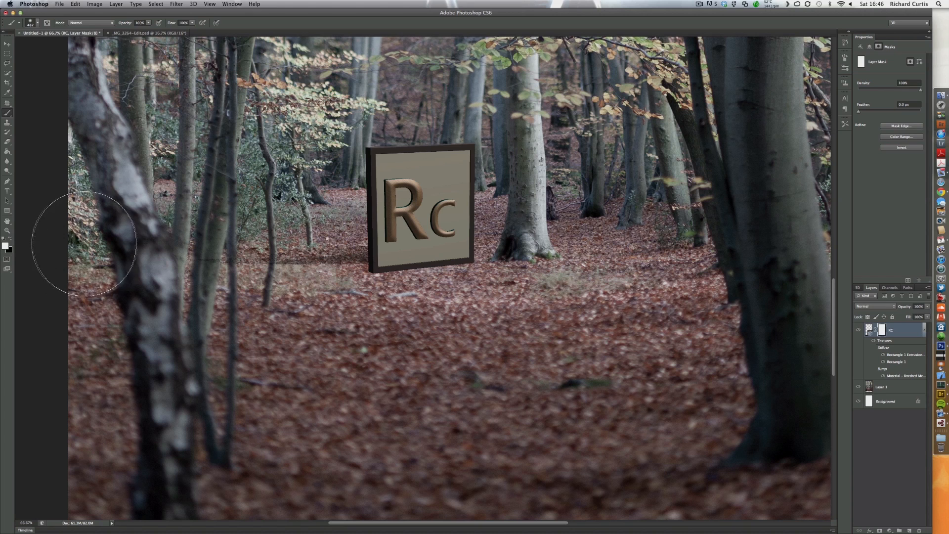
{"action": "key", "text": "x"}
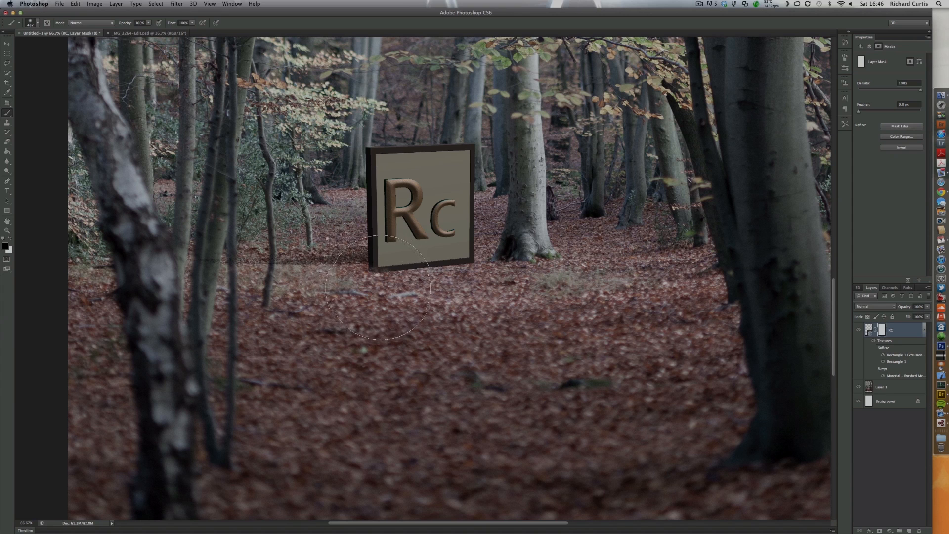
{"action": "mouse_move", "coordinate": [395, 286]}
{"action": "left_mouse_down"}
{"action": "mouse_move", "coordinate": [362, 291]}
{"action": "mouse_move", "coordinate": [470, 284]}
{"action": "left_mouse_up"}
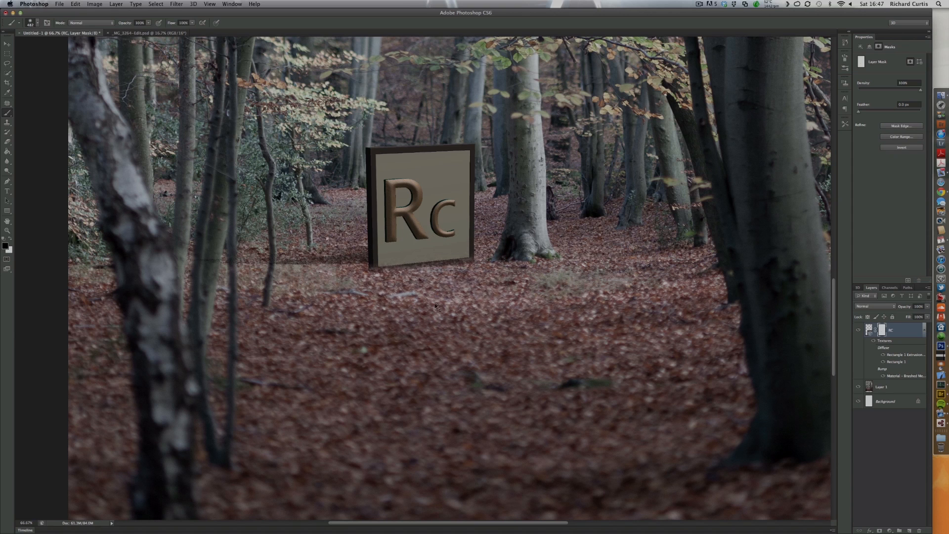
{"action": "mouse_move", "coordinate": [437, 326]}
{"action": "left_mouse_down"}
{"action": "mouse_move", "coordinate": [434, 297]}
{"action": "mouse_move", "coordinate": [447, 391]}
{"action": "left_mouse_up"}
{"action": "left_click_drag", "start_coordinate": [373, 294], "coordinate": [470, 281]}
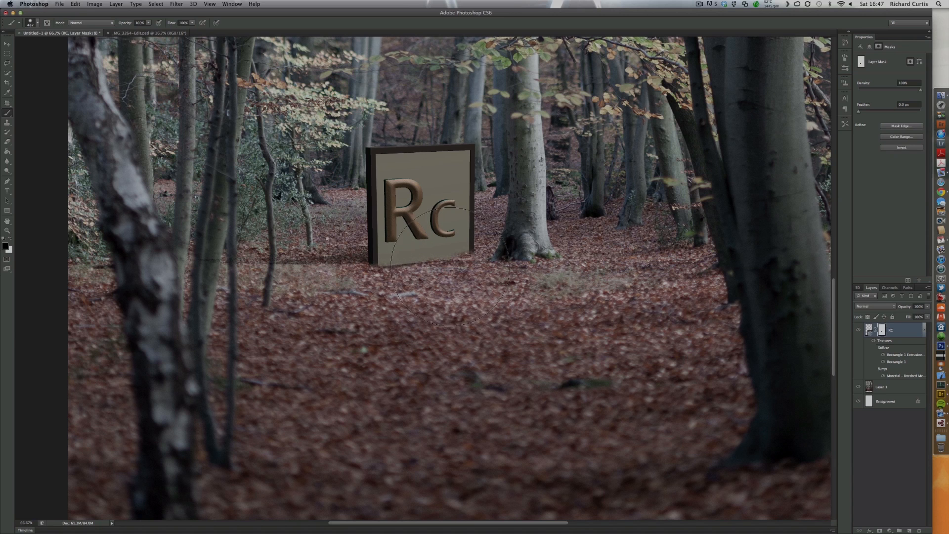
With a smaller brush, alternate black and white on the mask to refine the logo's lower-left corner and base
{"action": "mouse_move", "coordinate": [443, 290]}
{"action": "left_mouse_down", "text": "ctrl+alt"}
{"action": "mouse_move", "coordinate": [504, 289]}
{"action": "mouse_move", "coordinate": [367, 291]}
{"action": "mouse_move", "coordinate": [391, 285]}
{"action": "mouse_move", "coordinate": [376, 287]}
{"action": "mouse_move", "coordinate": [384, 286]}
{"action": "left_mouse_up", "text": "ctrl+alt"}
{"action": "key", "text": "x"}
{"action": "key", "text": "x"}
{"action": "left_click_drag", "start_coordinate": [370, 266], "coordinate": [377, 269]}
{"action": "key", "text": "x"}
{"action": "left_click_drag", "start_coordinate": [399, 290], "coordinate": [395, 271]}
{"action": "left_click_drag", "start_coordinate": [371, 265], "coordinate": [376, 264]}
{"action": "key", "text": "x"}
{"action": "key", "text": "x"}
{"action": "key", "text": "x"}
Render the RC 3D layer only within a rectangular band around the logo across the photo's full width, then clear the selection
{"action": "key", "text": "super+minus"}
{"action": "key", "text": "super+minus"}
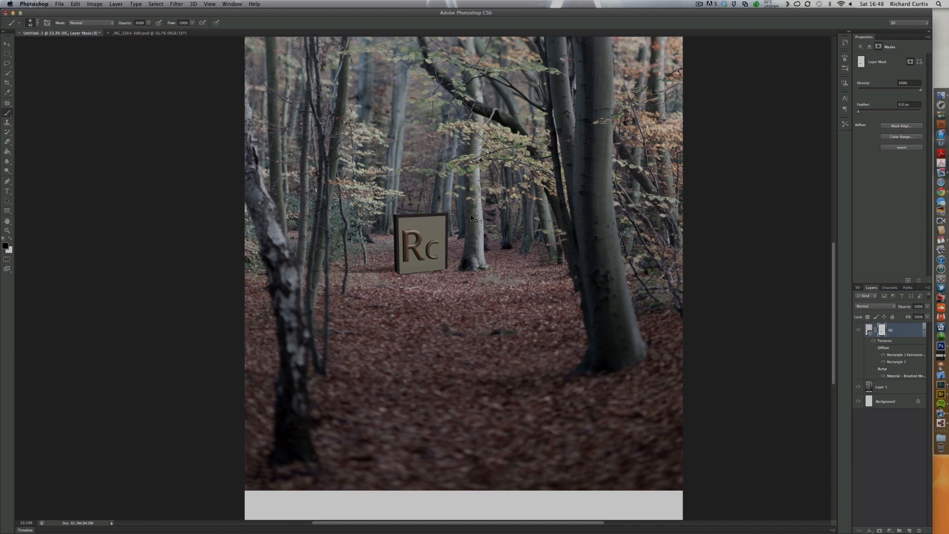
{"action": "left_click", "coordinate": [7, 53]}
{"action": "left_click_drag", "start_coordinate": [236, 191], "coordinate": [727, 314]}
{"action": "left_click", "coordinate": [870, 329]}
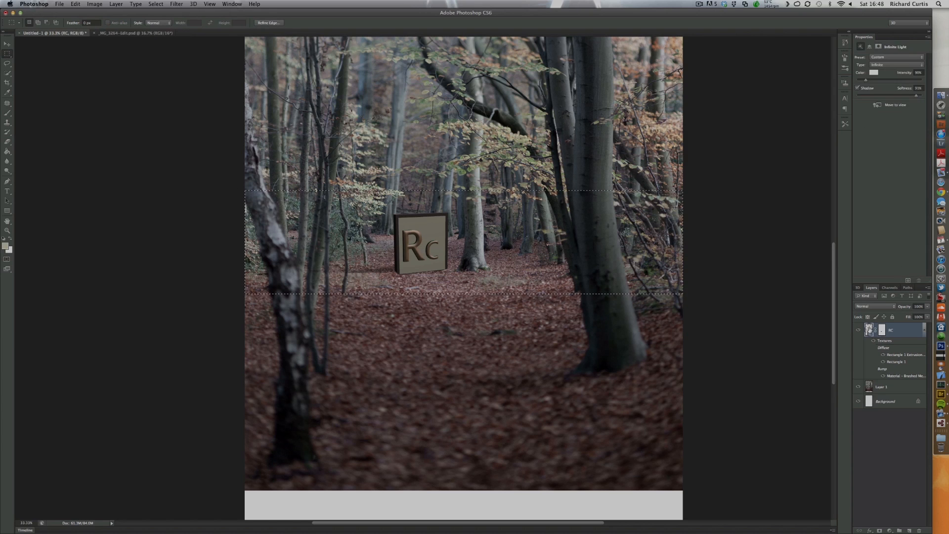
{"action": "left_click", "coordinate": [908, 281]}
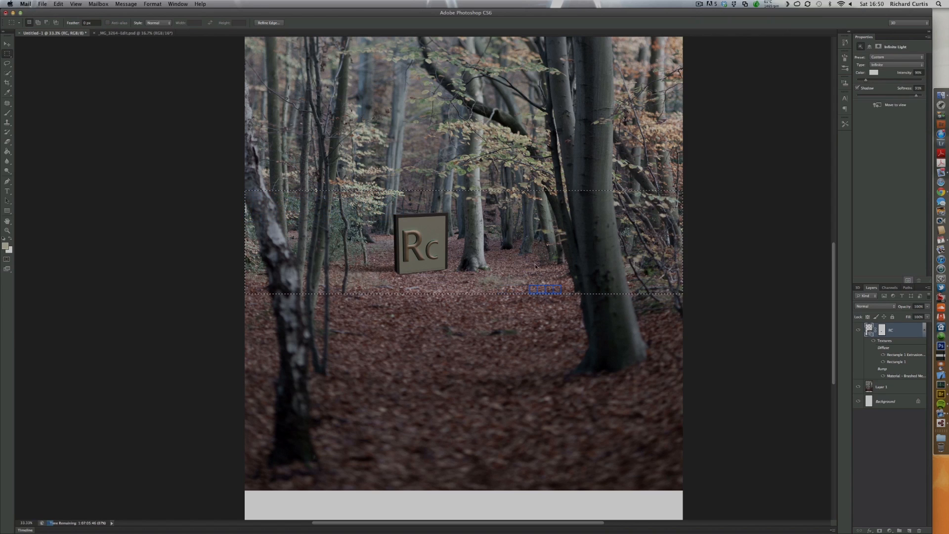
{"action": "left_click", "coordinate": [562, 169]}
{"action": "key", "text": "super+d"}
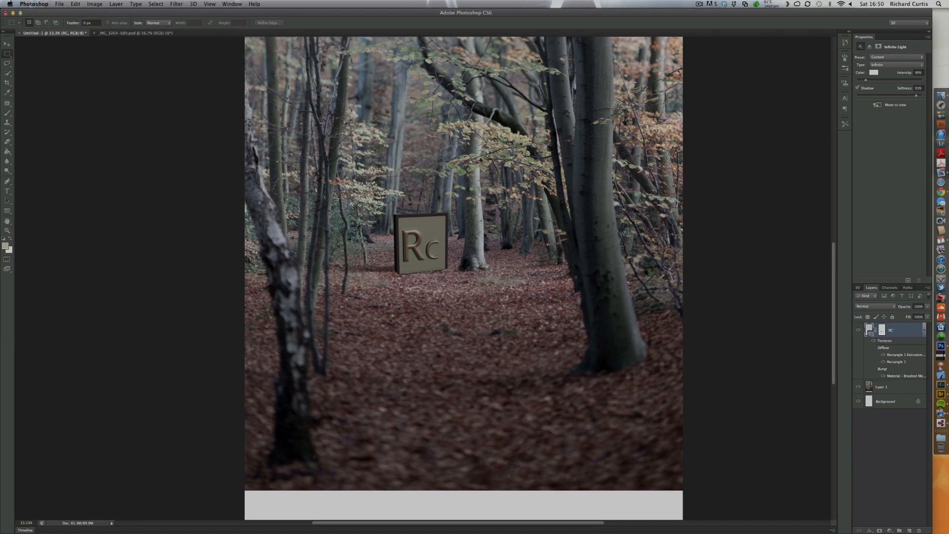
Crop the canvas to the forest photo, removing the blank strips above and below it
{"action": "key", "text": "super+minus"}
{"action": "key", "text": "super+minus"}
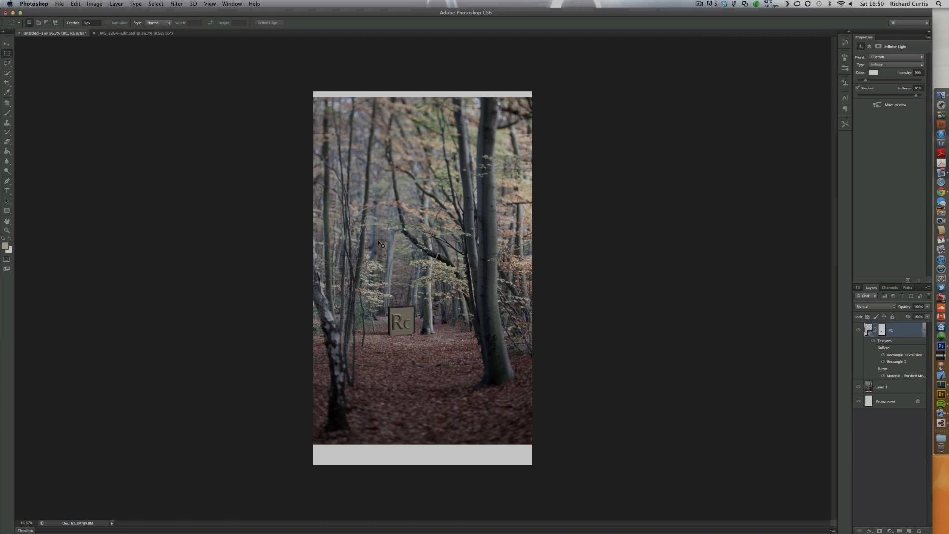
{"action": "left_click", "coordinate": [7, 82]}
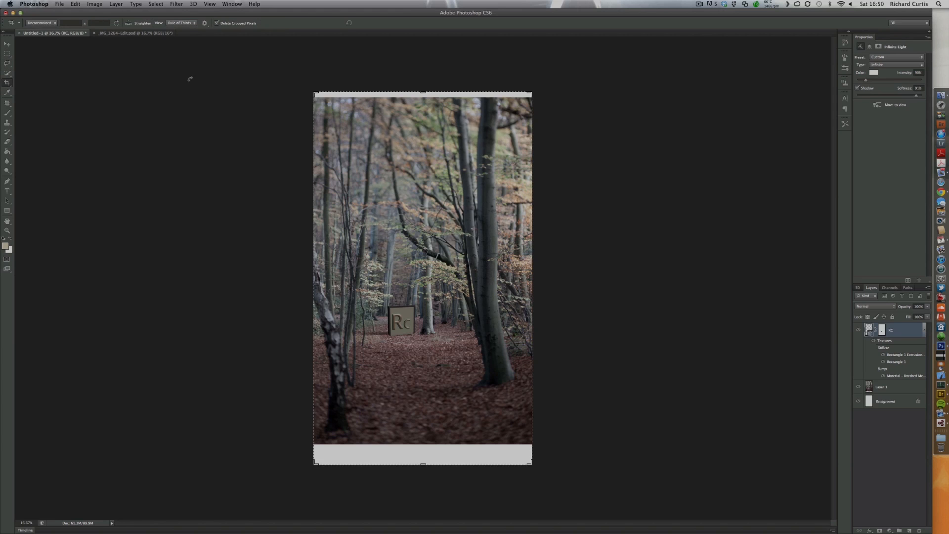
{"action": "left_click_drag", "start_coordinate": [423, 464], "coordinate": [437, 369]}
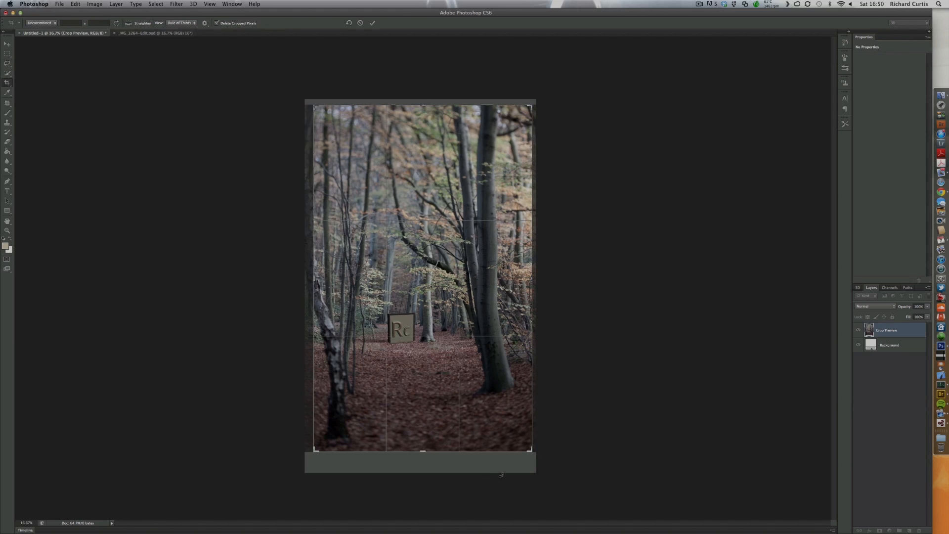
{"action": "left_click", "coordinate": [372, 22]}
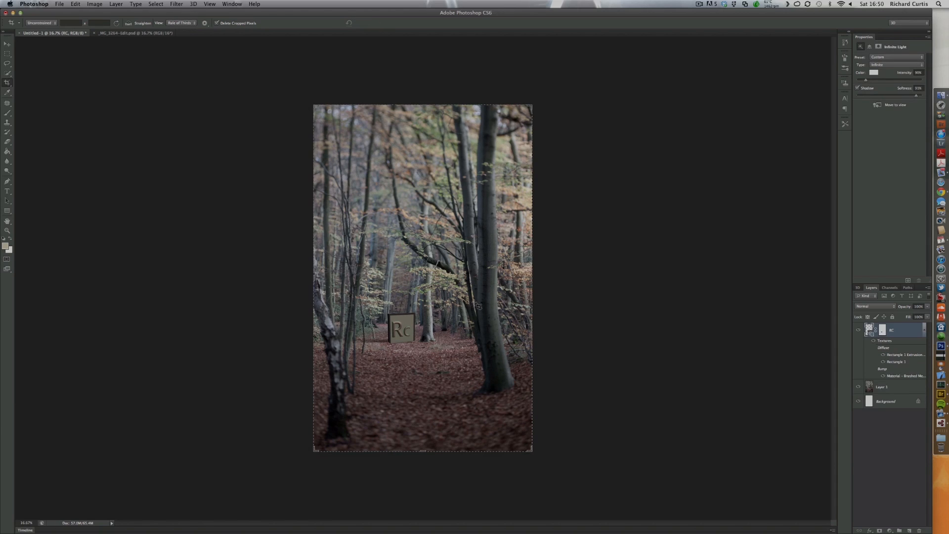
{"action": "key", "text": "m"}
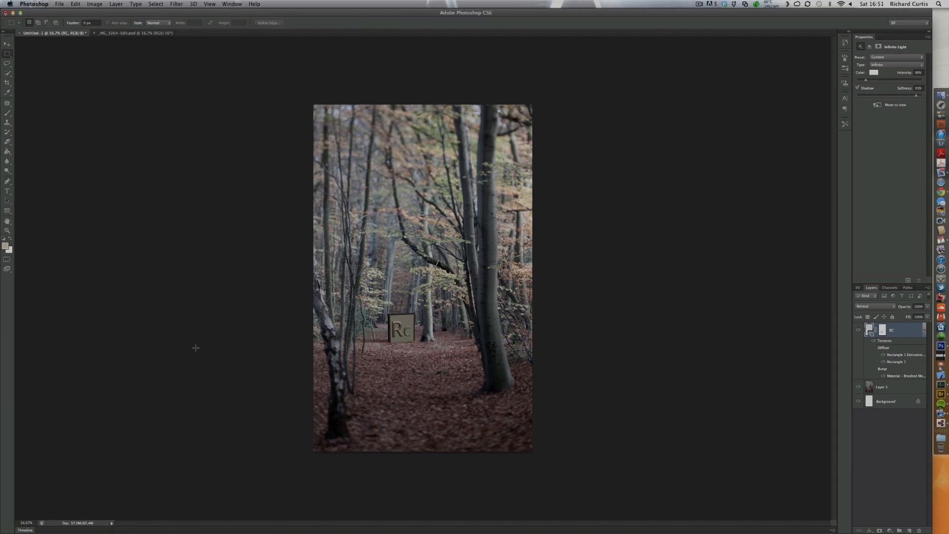